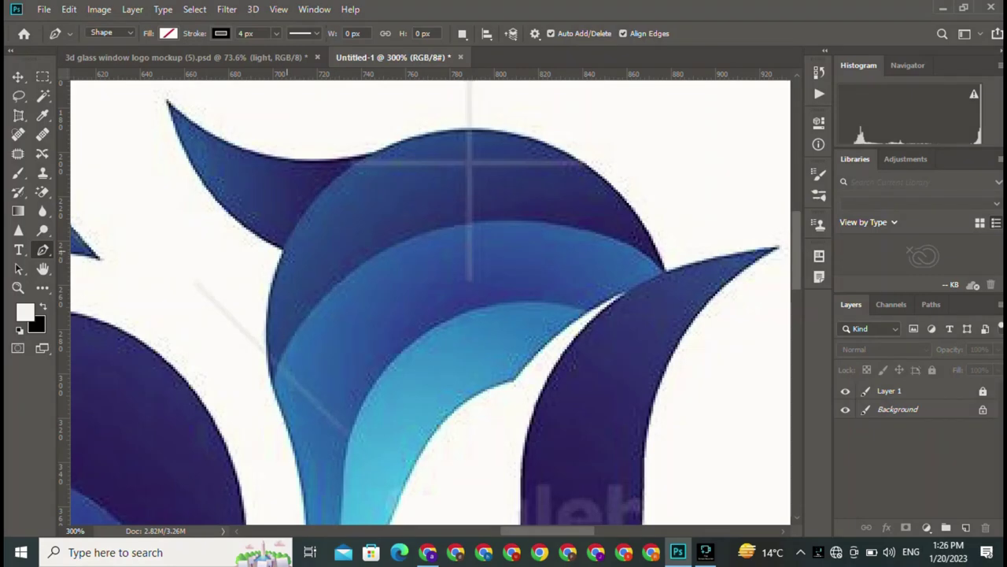
Trace the upper-left wing as a closed Pen path with corner and curved anchors.
click(164, 95)
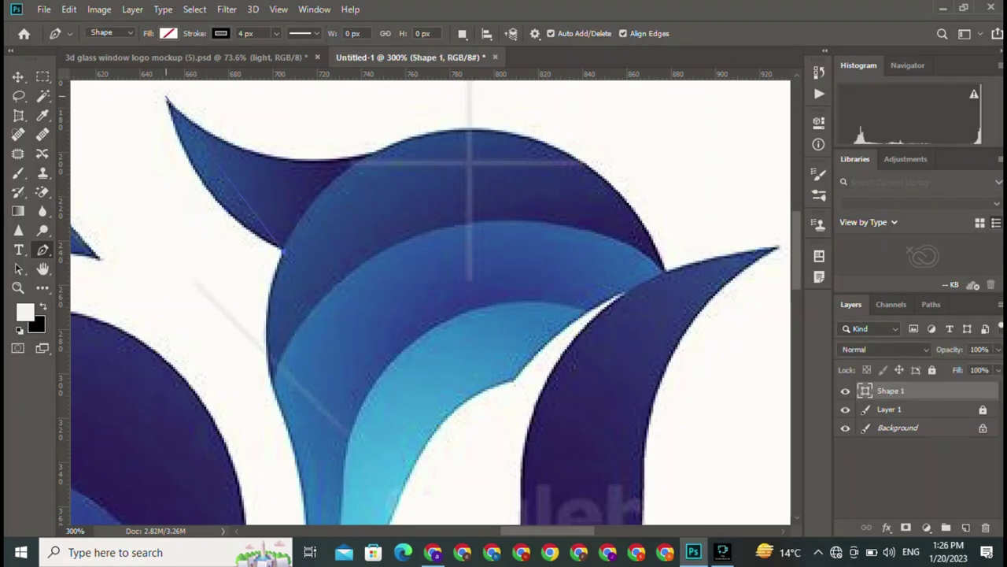
scroll(429, 303, up, 3)
mouse_move(166, 199)
mouse_down()
mouse_move(128, 95)
mouse_move(135, 105)
mouse_up()
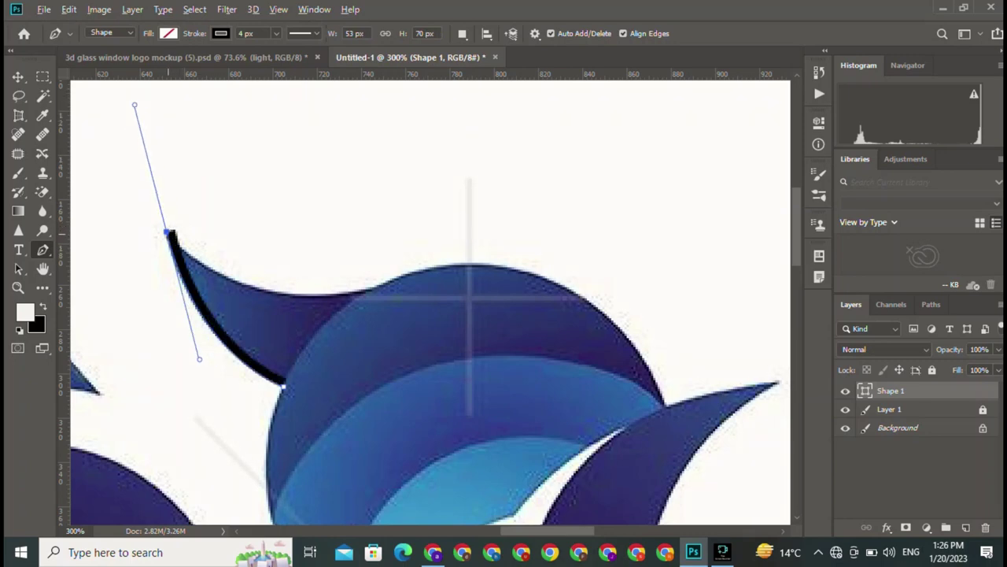
click(167, 233)
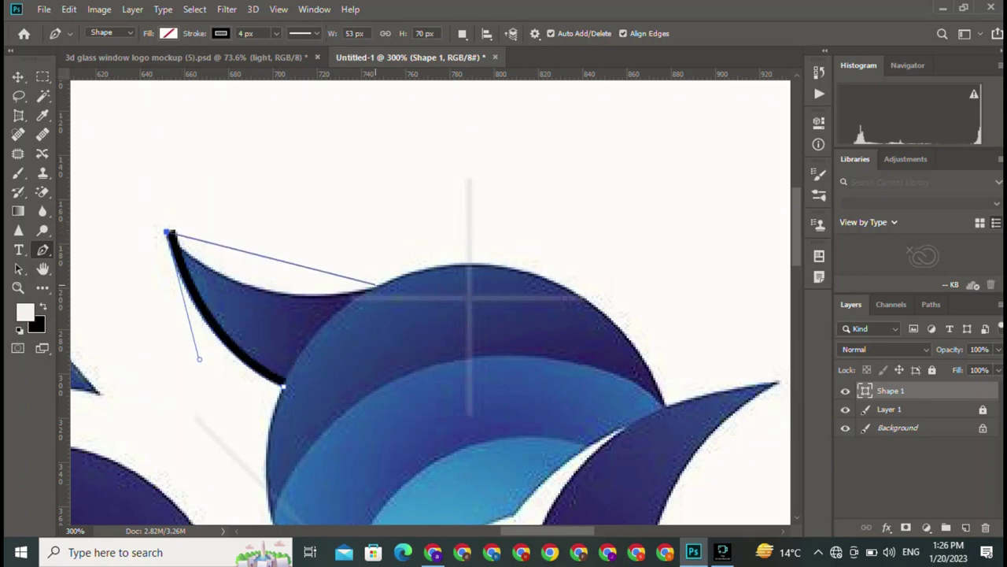
drag(377, 286, 525, 250)
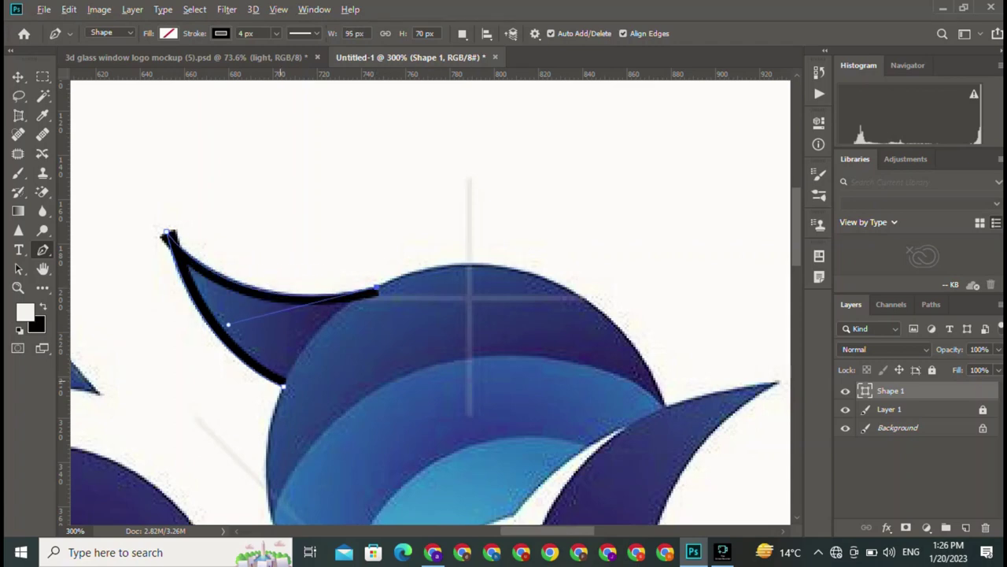
click(283, 383)
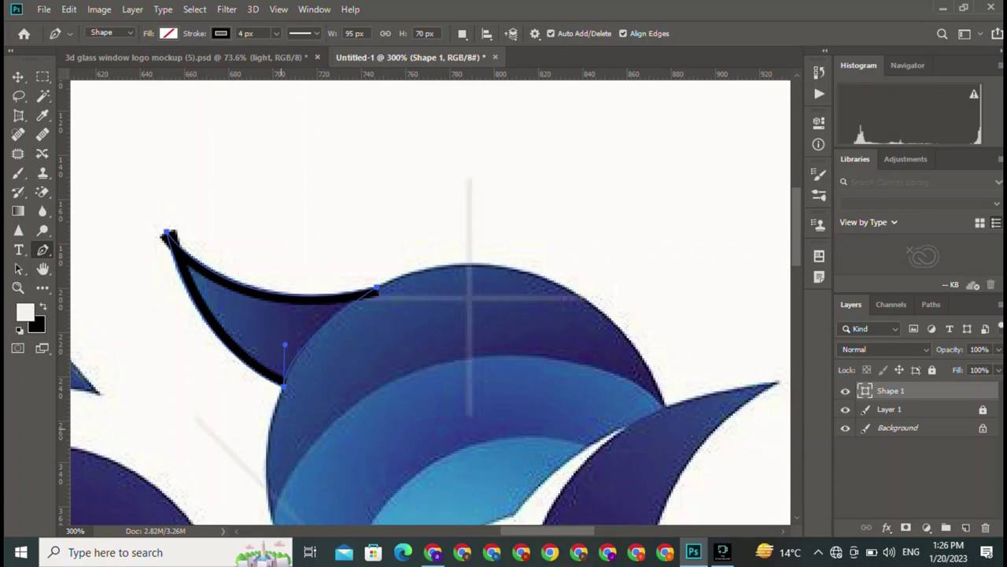
click(166, 234)
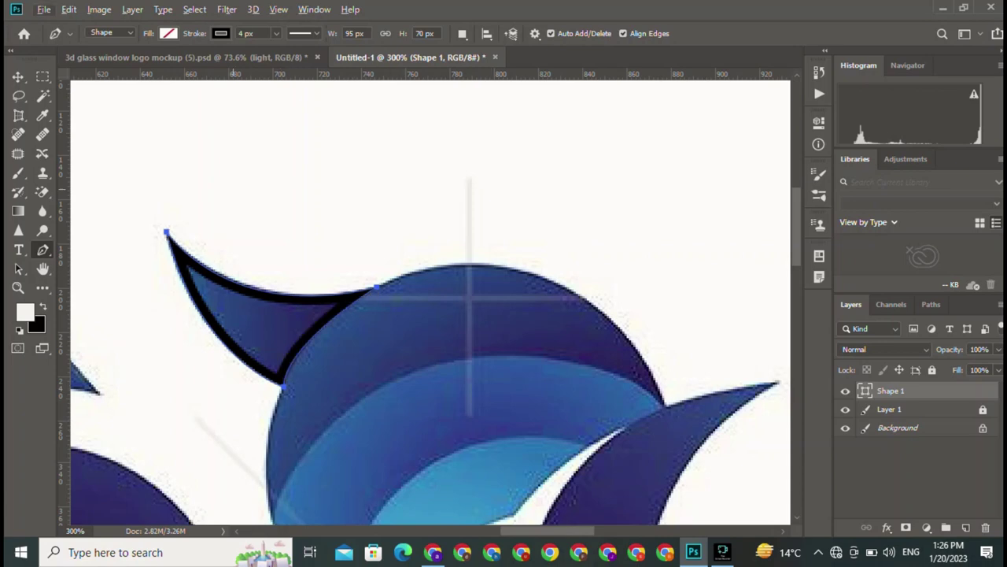
Set the wing shape's stroke colour to red and deselect the layer.
click(168, 33)
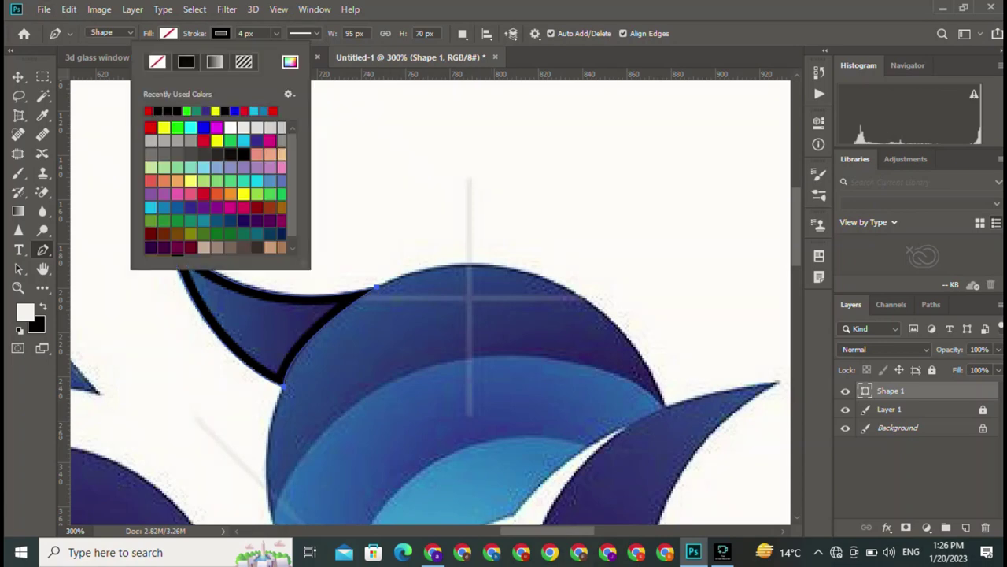
click(230, 128)
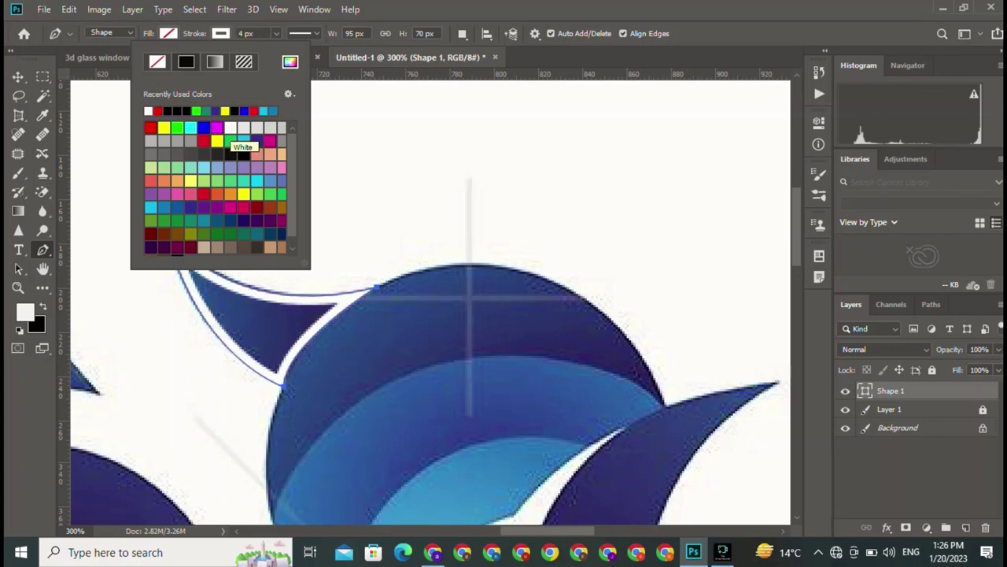
click(203, 140)
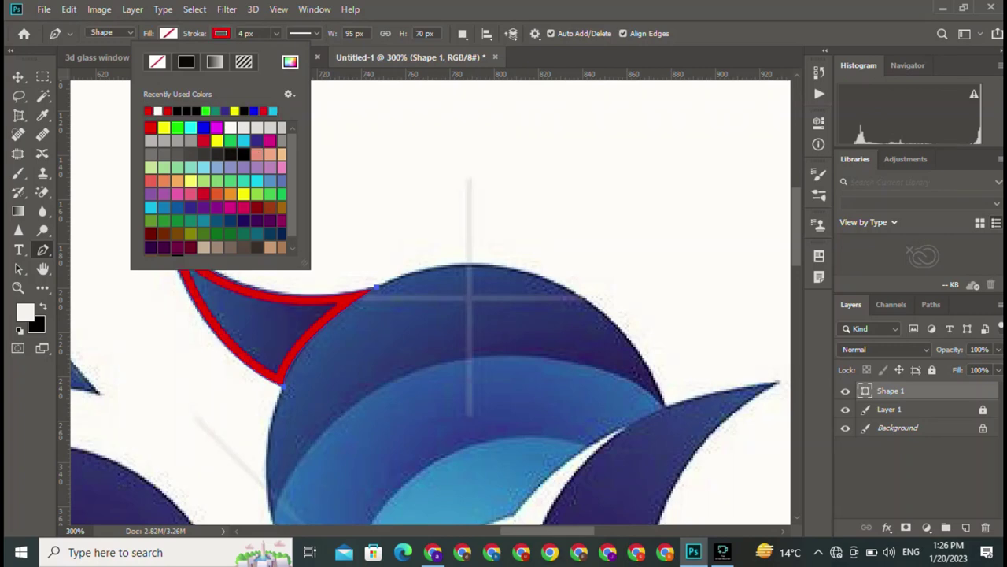
click(18, 77)
click(236, 196)
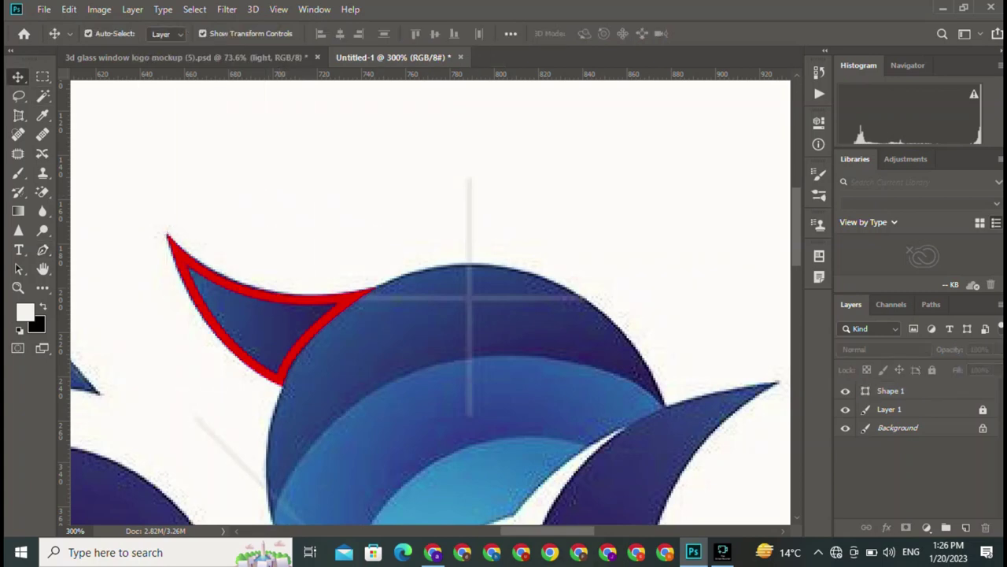
click(43, 249)
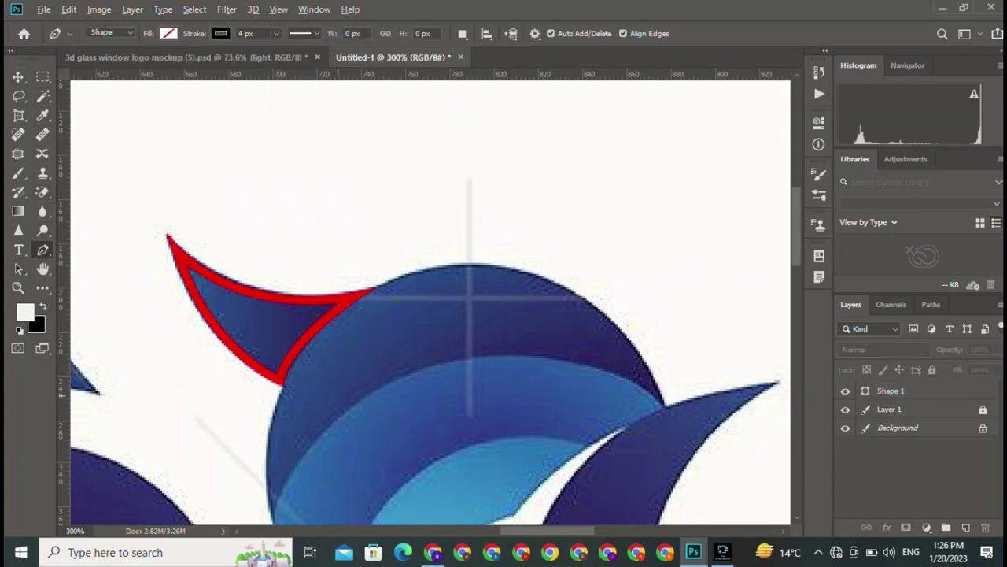
Start Shape 2 at the dome's left edge with a curved anchor.
scroll(430, 302, down, 3)
scroll(431, 302, down, 1)
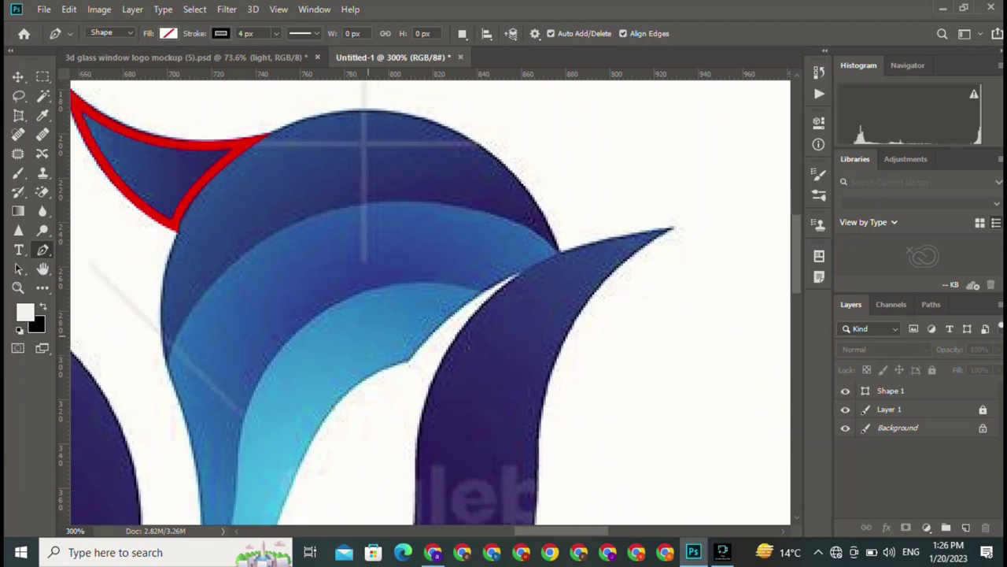
scroll(430, 302, up, 1)
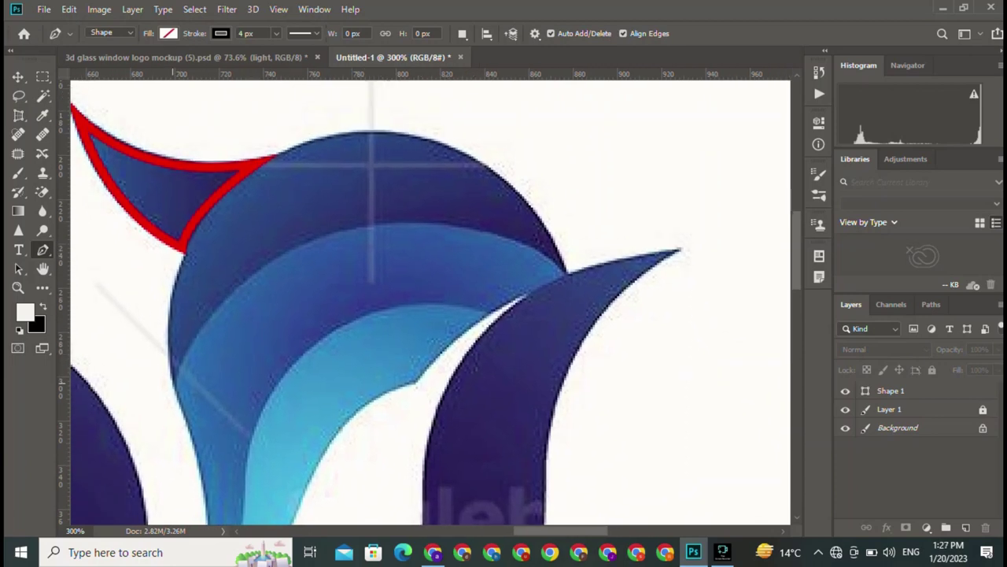
click(171, 383)
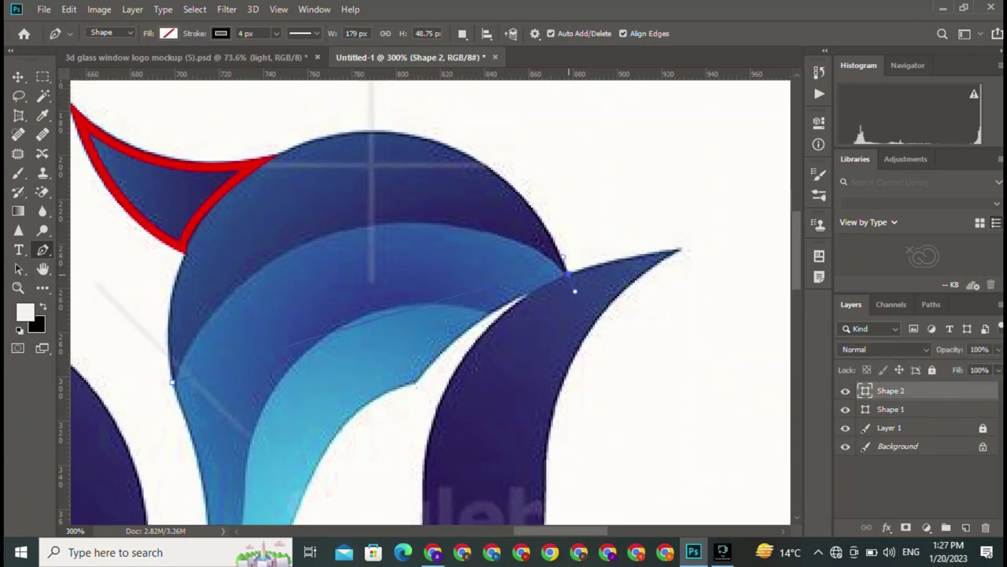
mouse_move(568, 273)
mouse_down()
mouse_move(725, 389)
mouse_move(584, 434)
mouse_up()
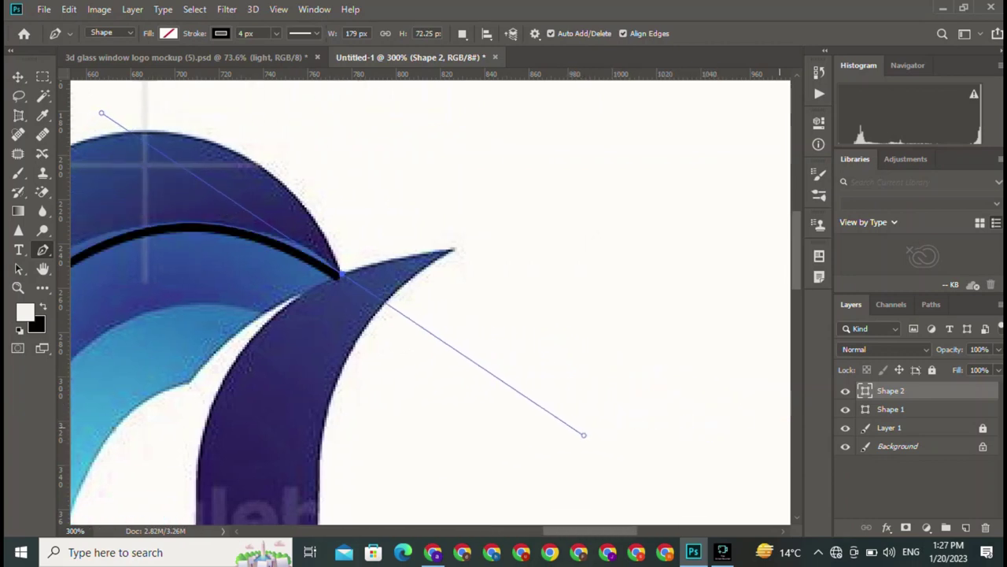
scroll(433, 314, left, 5)
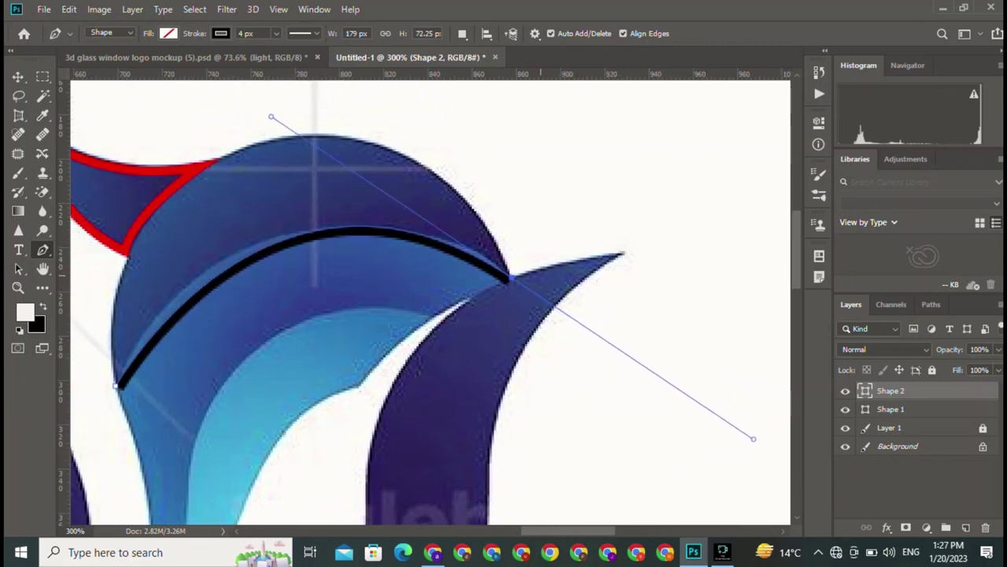
alt+click(510, 278)
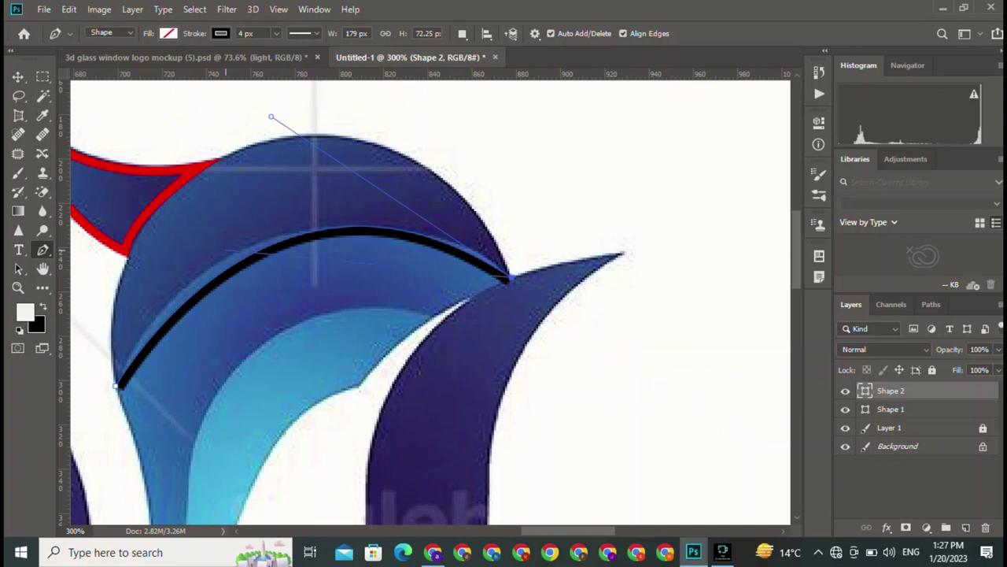
Switch to the Curvature Pen and bend the curve along the dome's arc.
key(c)
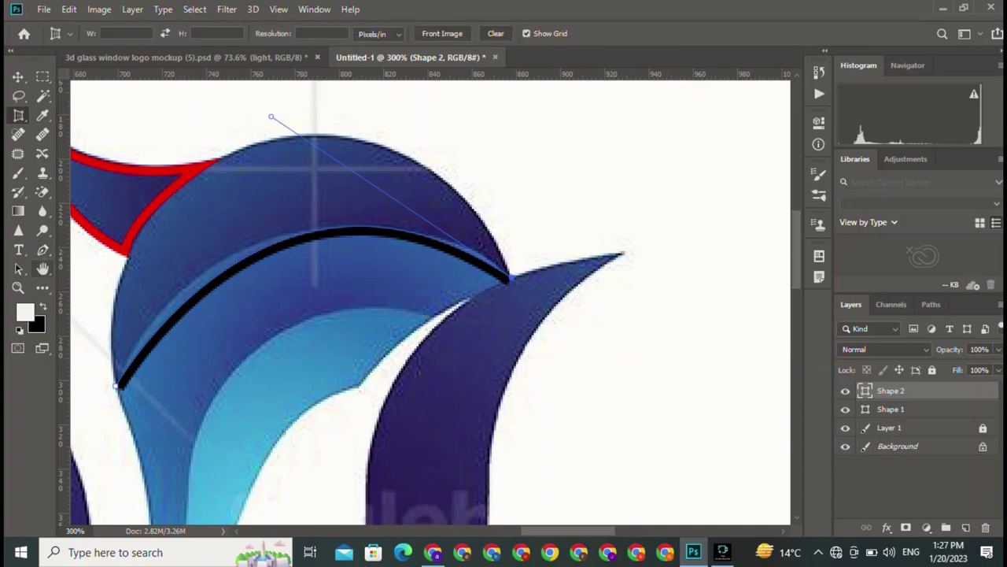
right_click(43, 249)
click(102, 250)
click(344, 226)
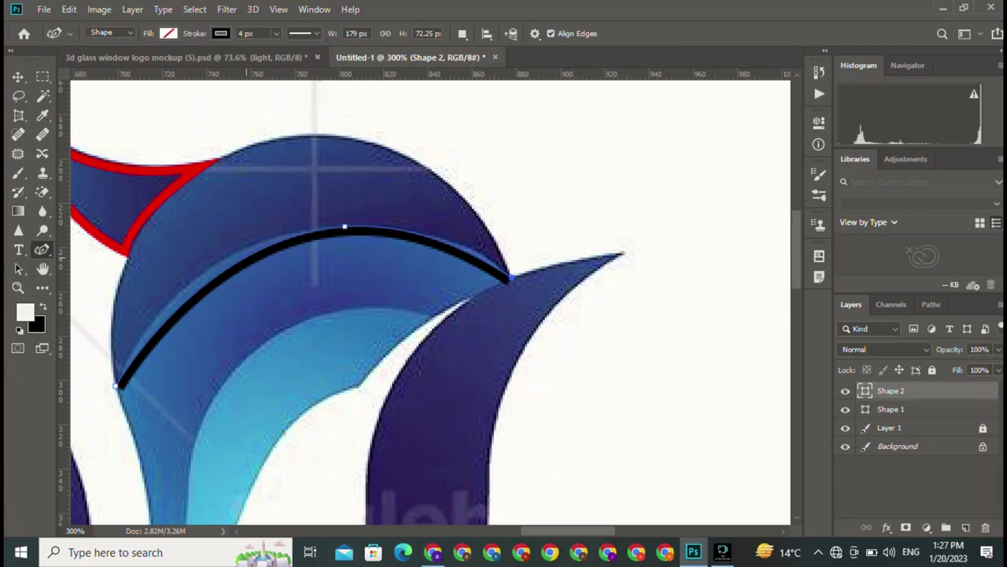
click(218, 262)
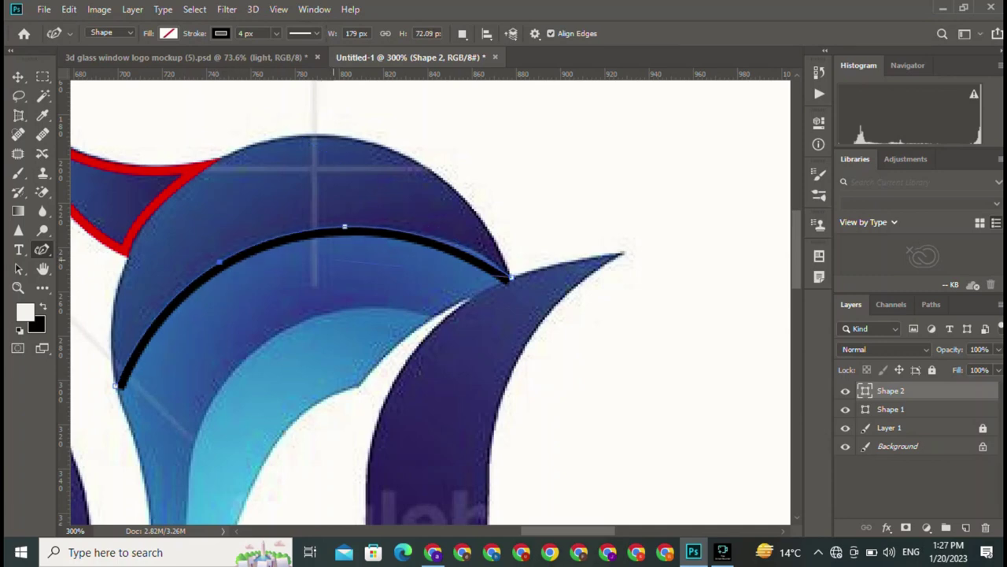
key(v)
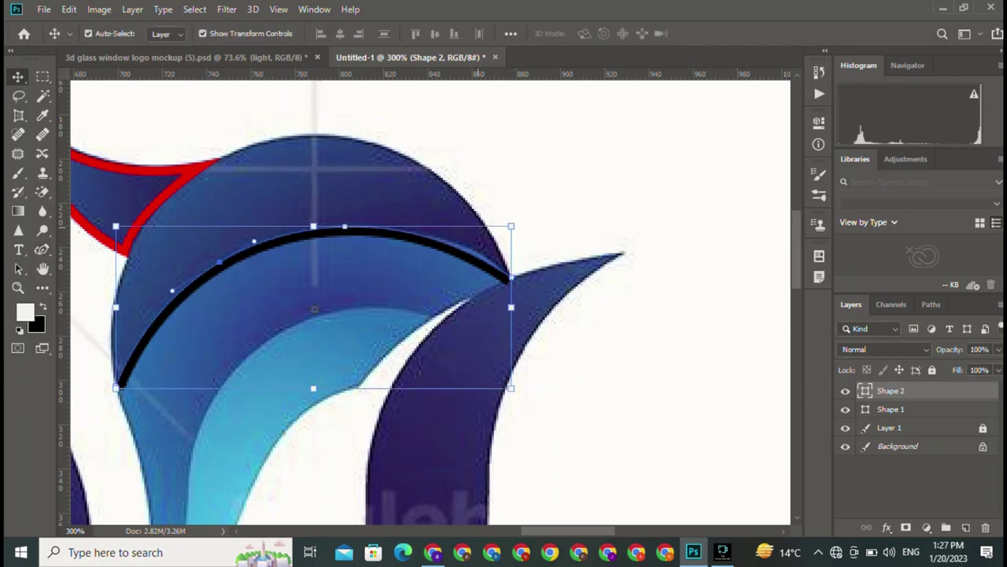
key(p)
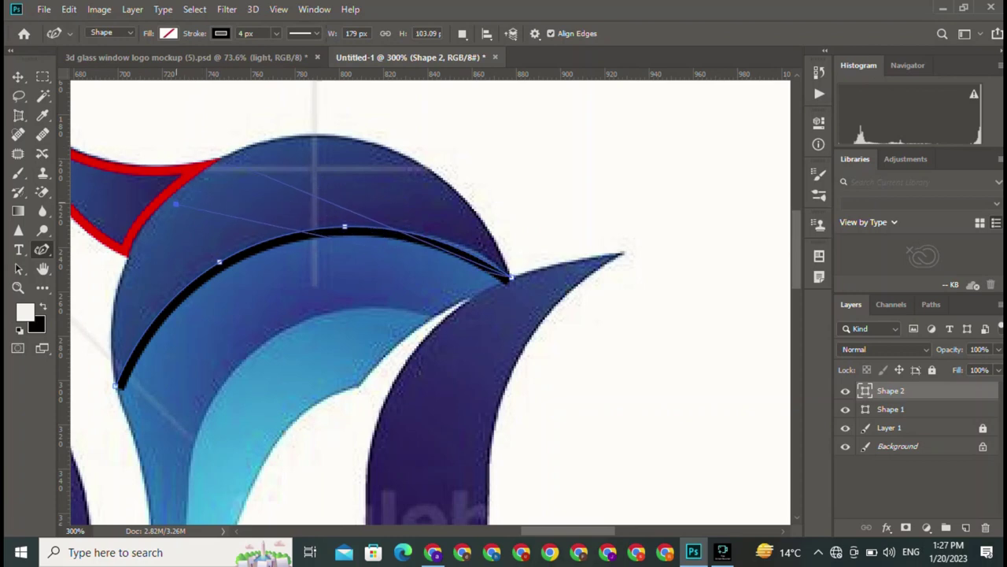
Add and undo two stray straight segments toward the left edge and wing corner.
click(137, 295)
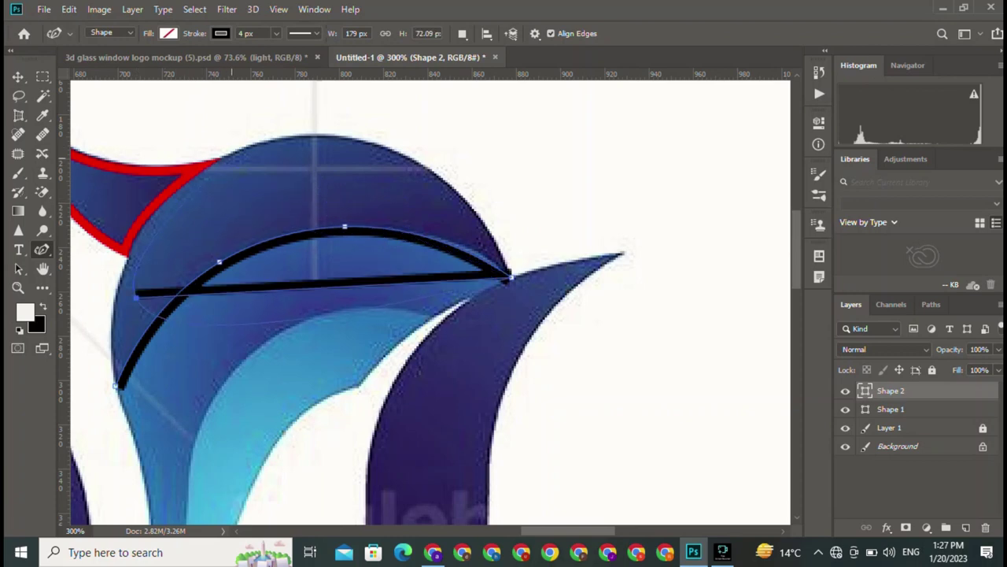
key(ctrl+z)
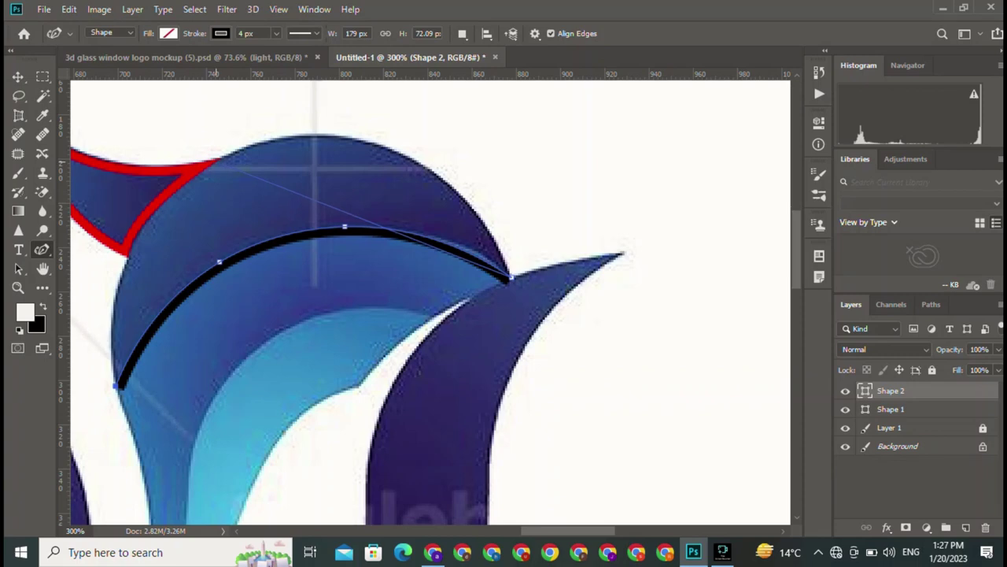
click(216, 155)
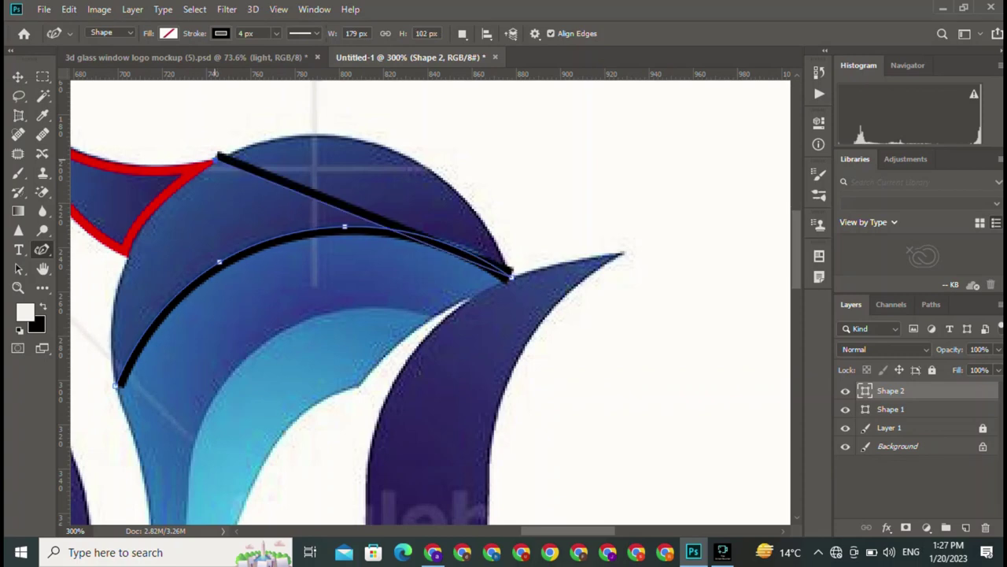
key(ctrl+z)
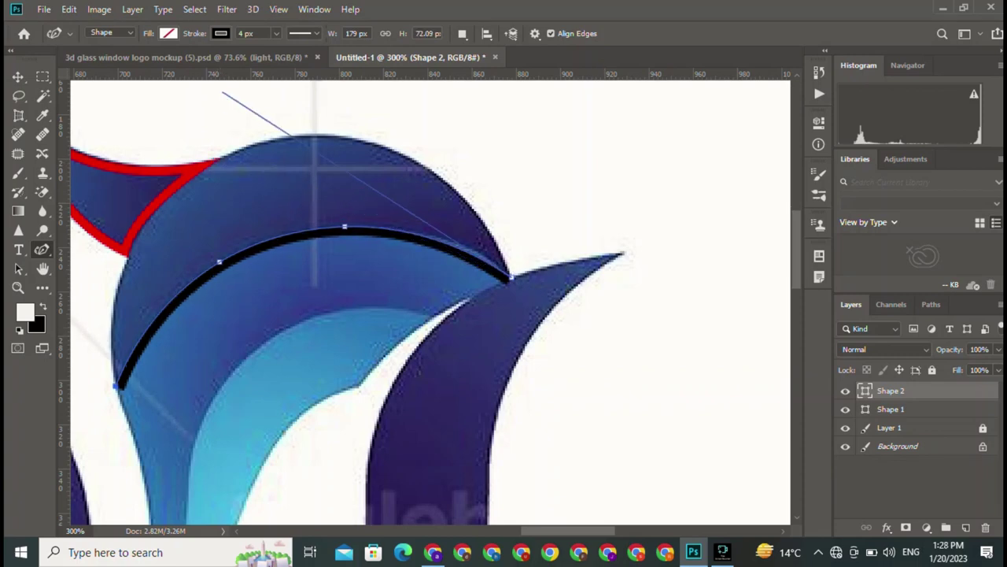
click(169, 33)
Make the Shape 2 outline red and pull a curve handle from the top anchor.
click(148, 110)
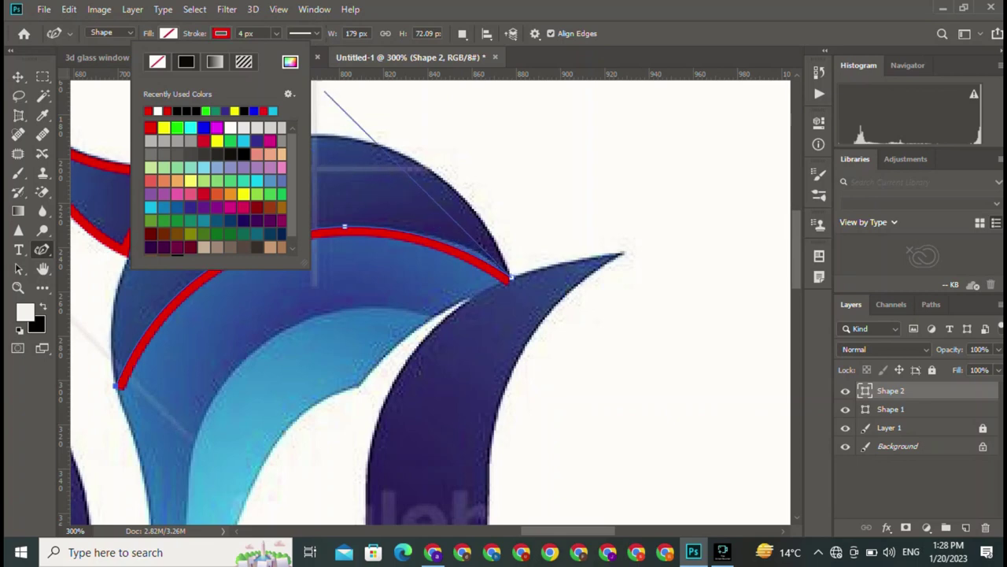
key(v)
key(p)
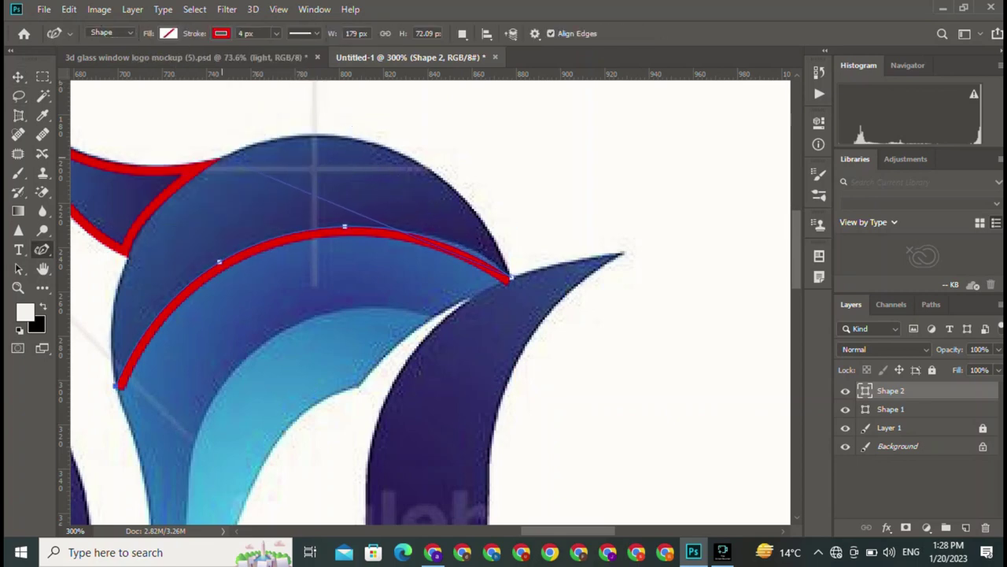
drag(344, 227, 172, 209)
Add and undo stray straight segments around the dome's left edge and right tip.
click(117, 285)
key(ctrl+z)
click(368, 186)
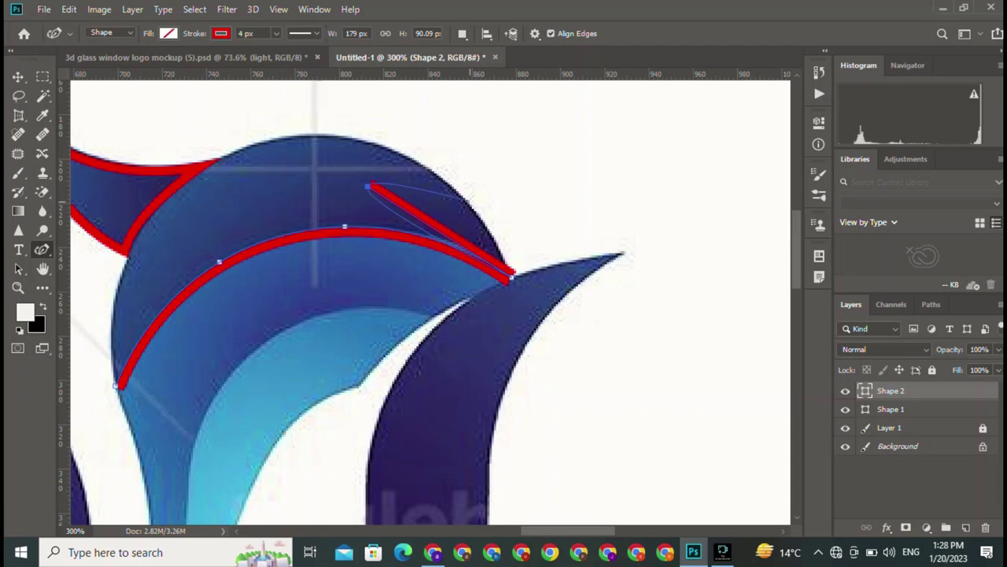
key(ctrl+z)
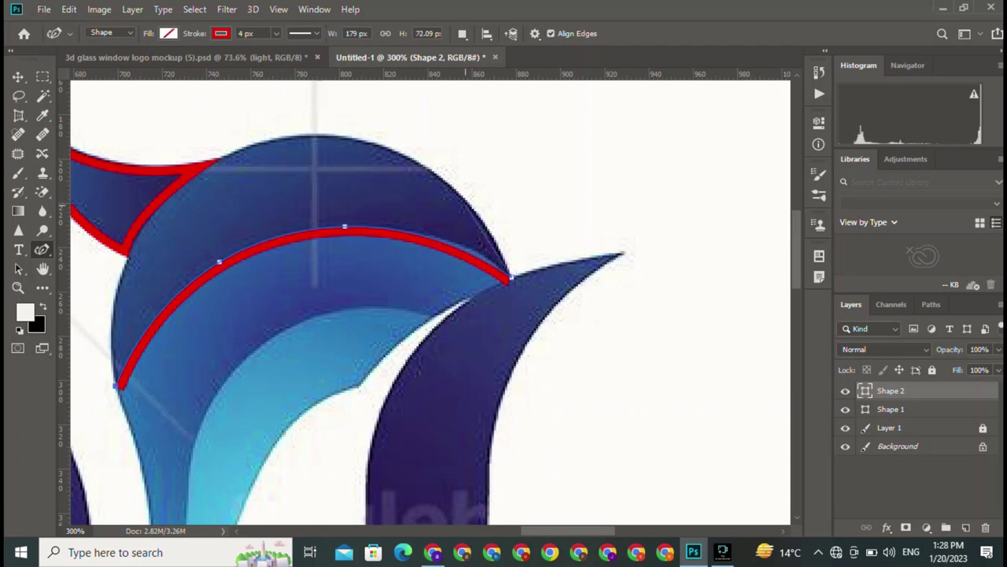
click(97, 242)
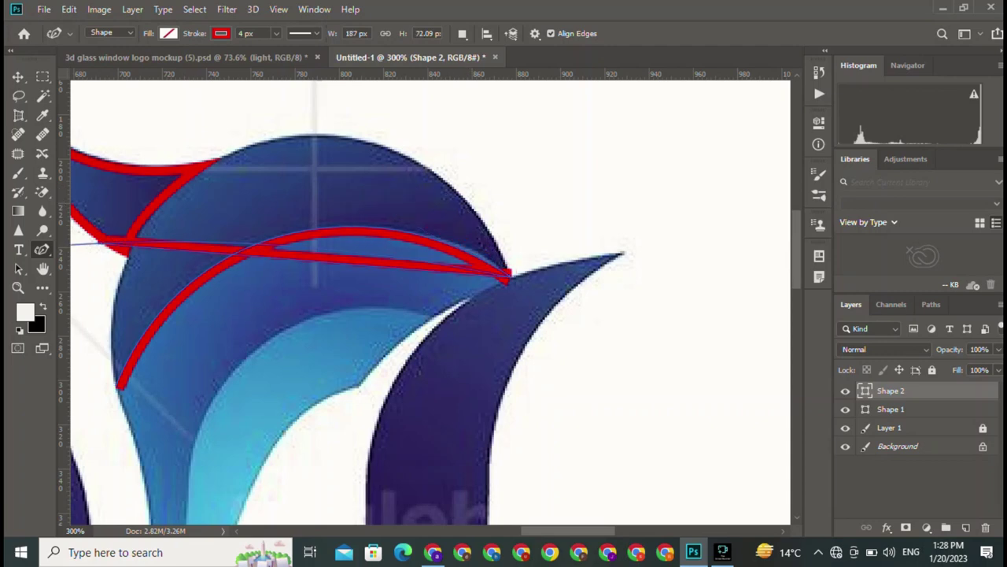
Switch to the standard Pen and add a curved anchor where the dome meets the left tip.
right_click(42, 250)
click(91, 250)
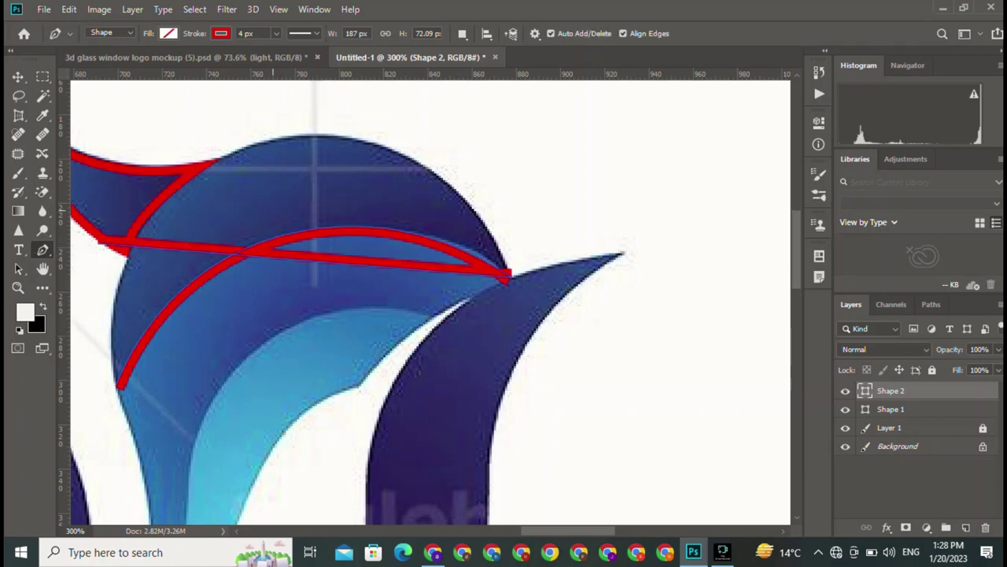
key(ctrl+z)
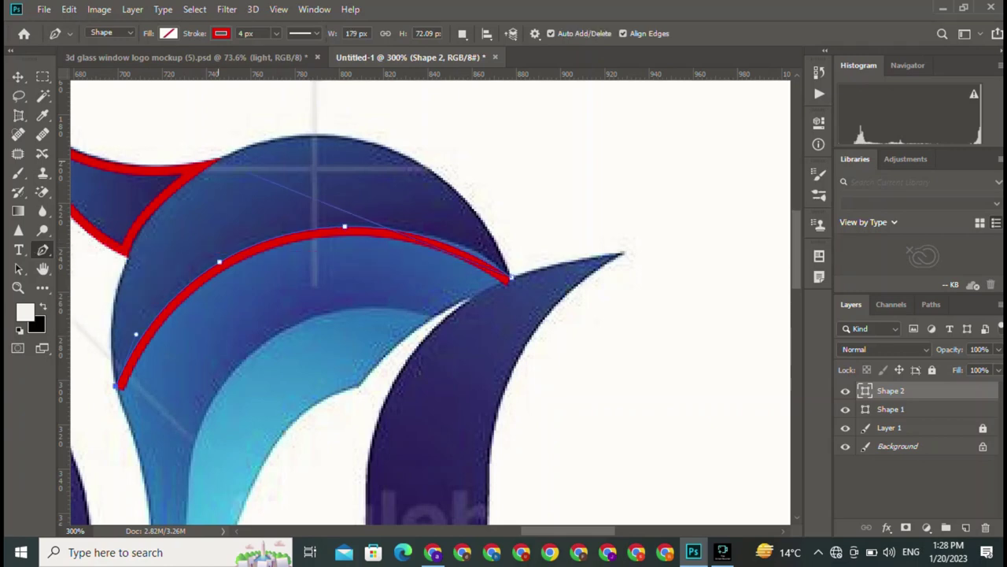
mouse_move(221, 160)
mouse_down()
mouse_move(369, 229)
mouse_move(373, 254)
mouse_move(183, 315)
mouse_up()
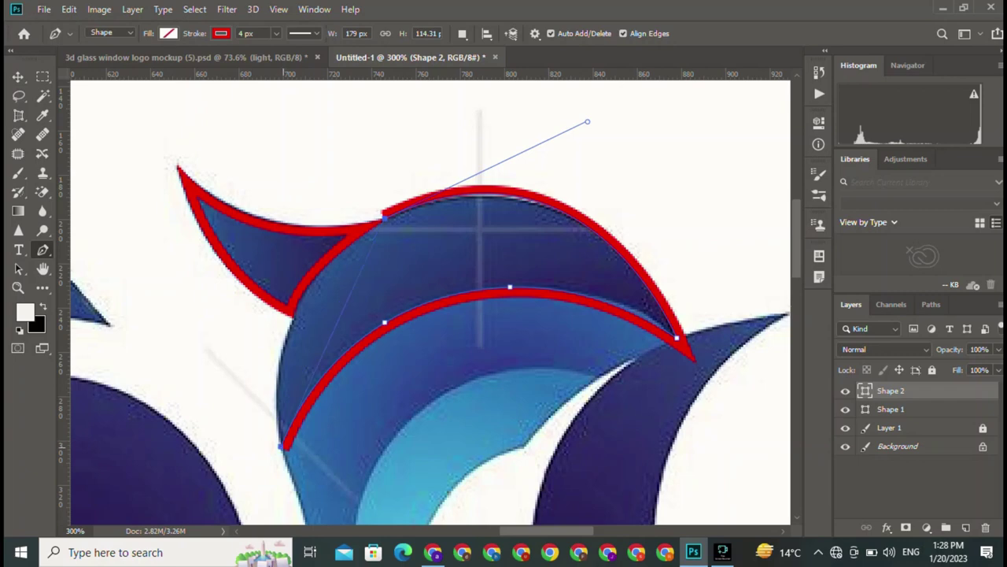
Pull curve handles along the dome's edges and close the path at its starting anchor.
drag(281, 447, 228, 389)
scroll(236, 394, down, 5)
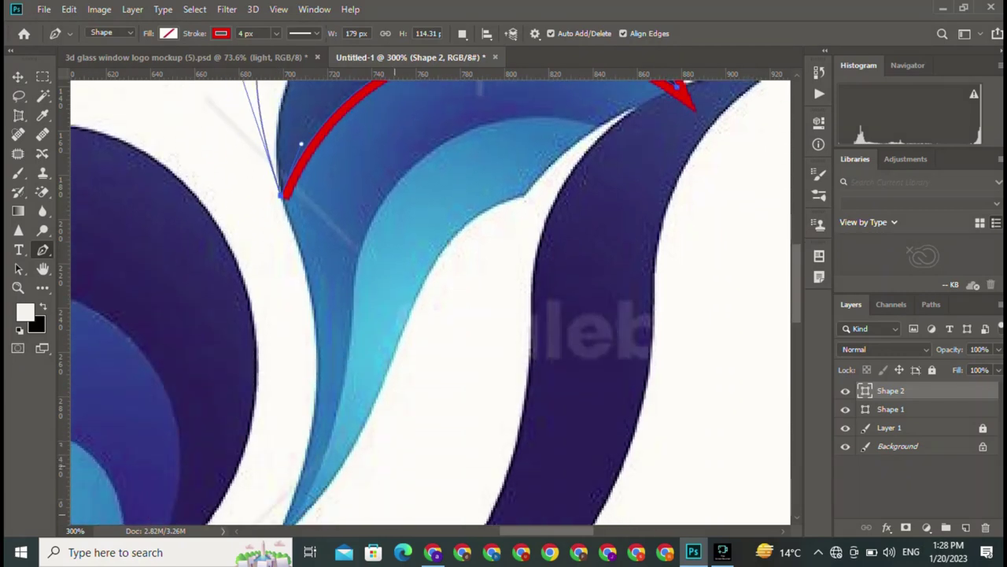
scroll(425, 299, up, 5)
scroll(425, 299, right, 2)
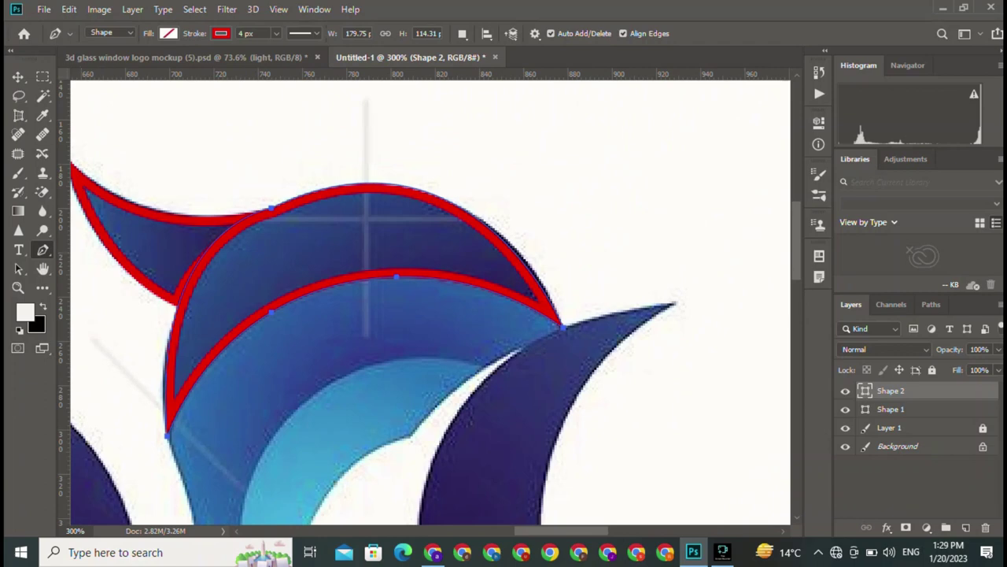
drag(270, 208, 474, 111)
drag(167, 434, 141, 357)
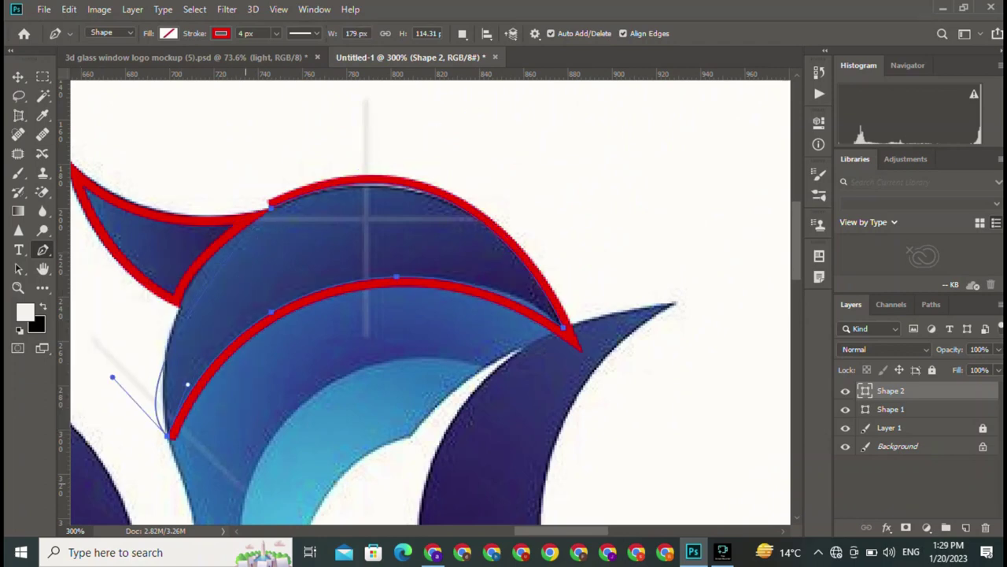
click(270, 209)
Reshape the top arc and left closing edge to hug the dome.
scroll(425, 299, up, 1)
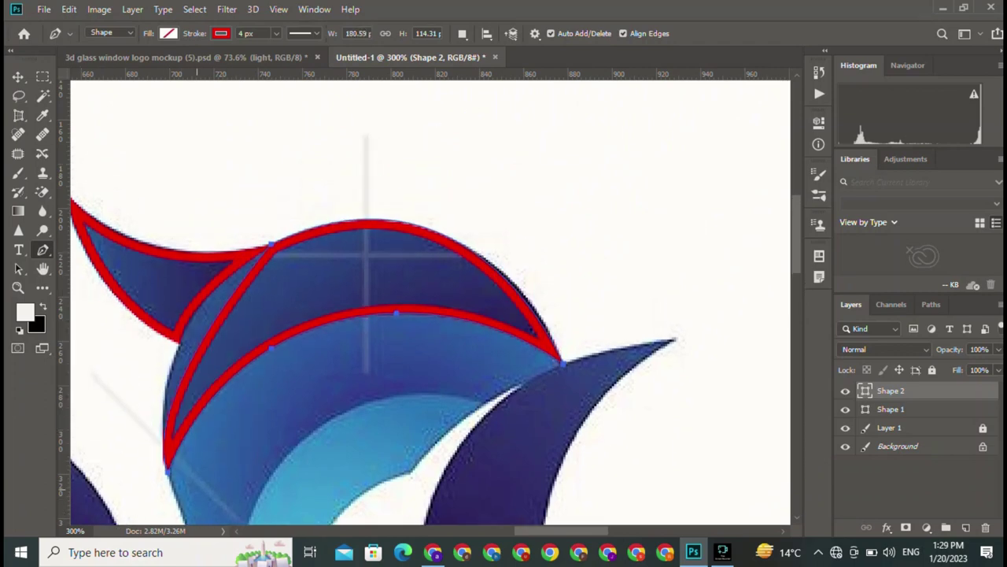
scroll(425, 299, down, 3)
scroll(425, 299, left, 1)
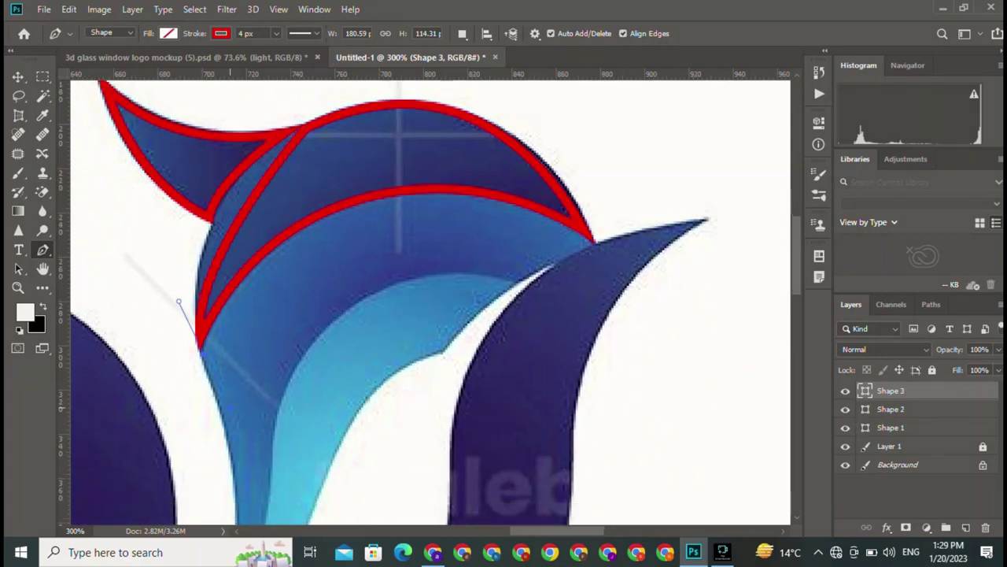
drag(303, 122, 397, 80)
mouse_move(199, 352)
mouse_down()
mouse_move(161, 211)
mouse_move(174, 186)
mouse_up()
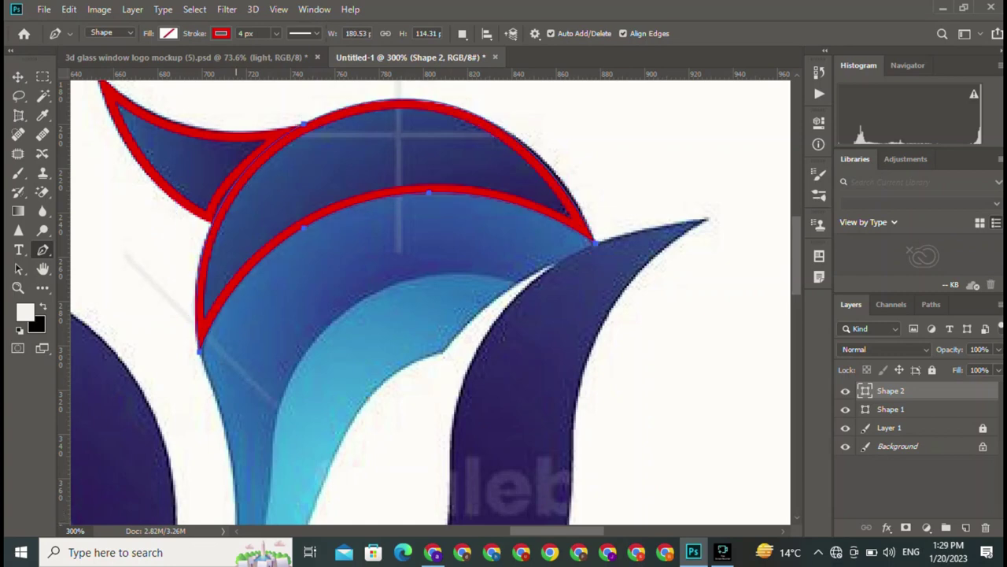
drag(430, 301, 359, 208)
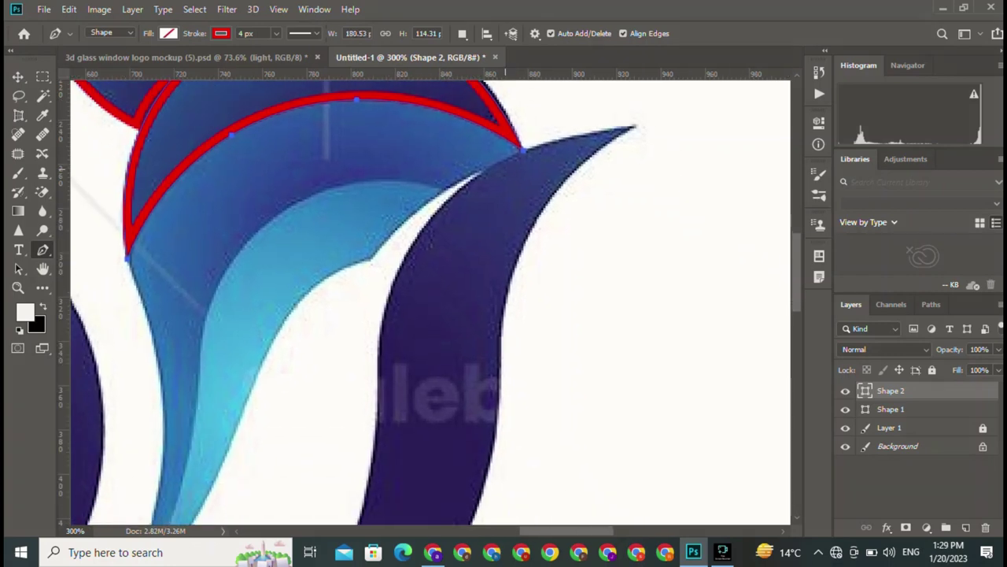
Finish and deselect Shape 2, bringing the logo's lower band into view.
key(v)
click(323, 259)
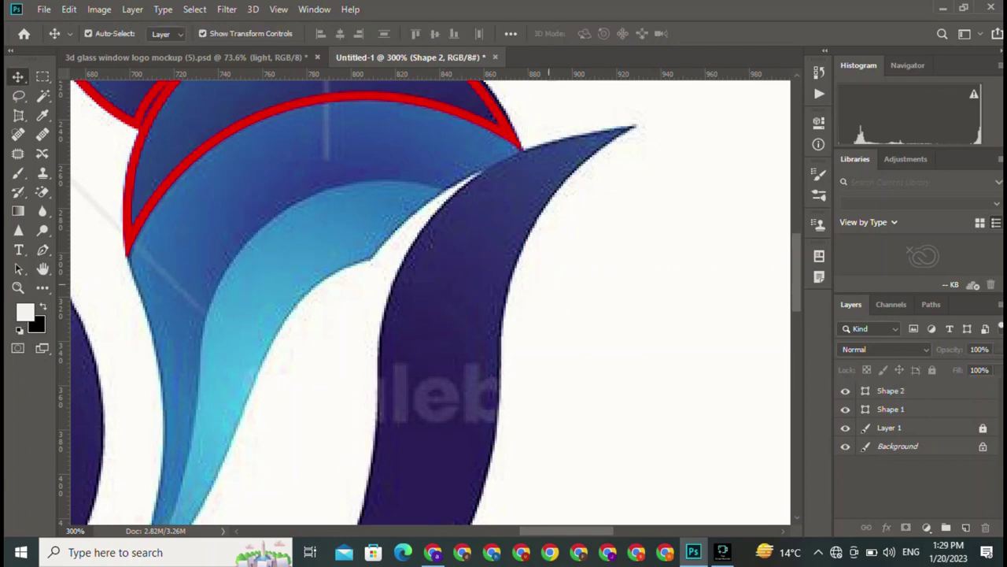
key(p)
drag(394, 315, 472, 201)
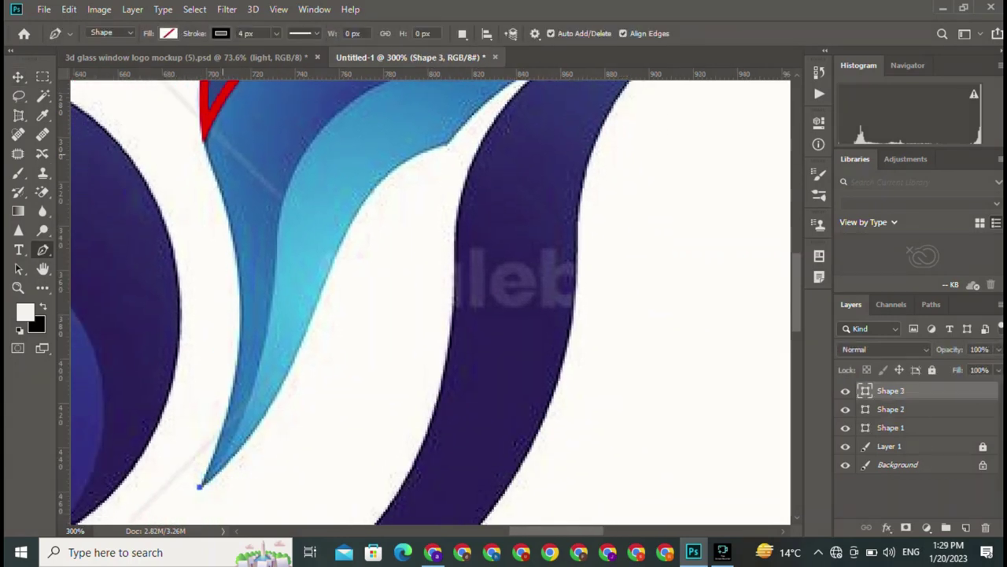
Start Shape 3 at the band's bottom tip with a red outline.
click(203, 143)
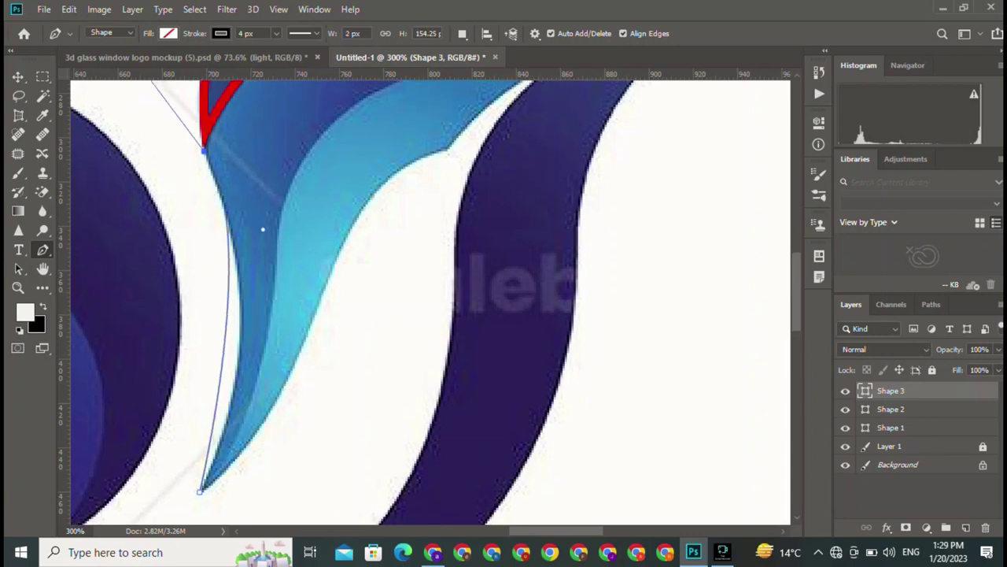
scroll(157, 165, up, 3)
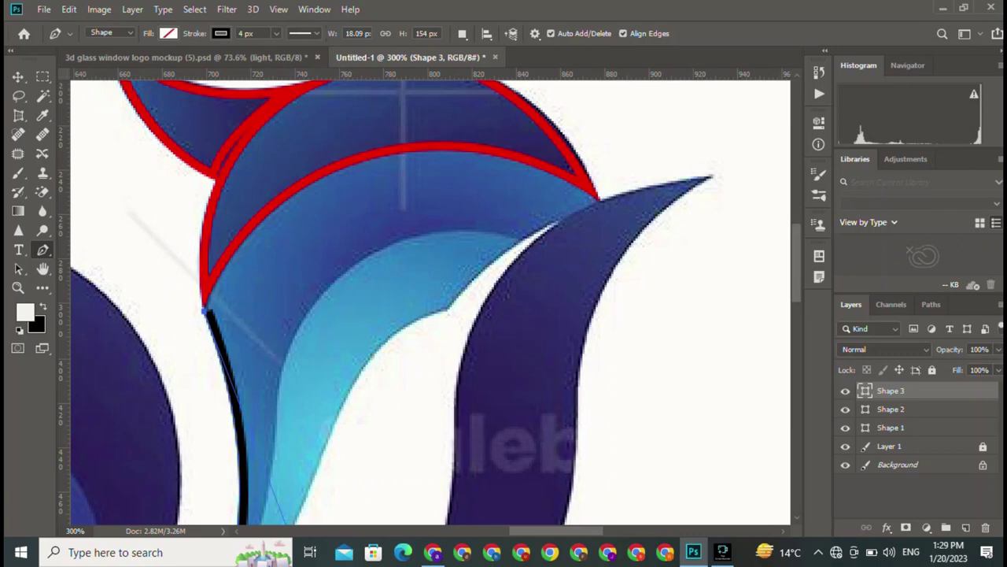
click(168, 33)
key(Escape)
scroll(429, 301, up, 1)
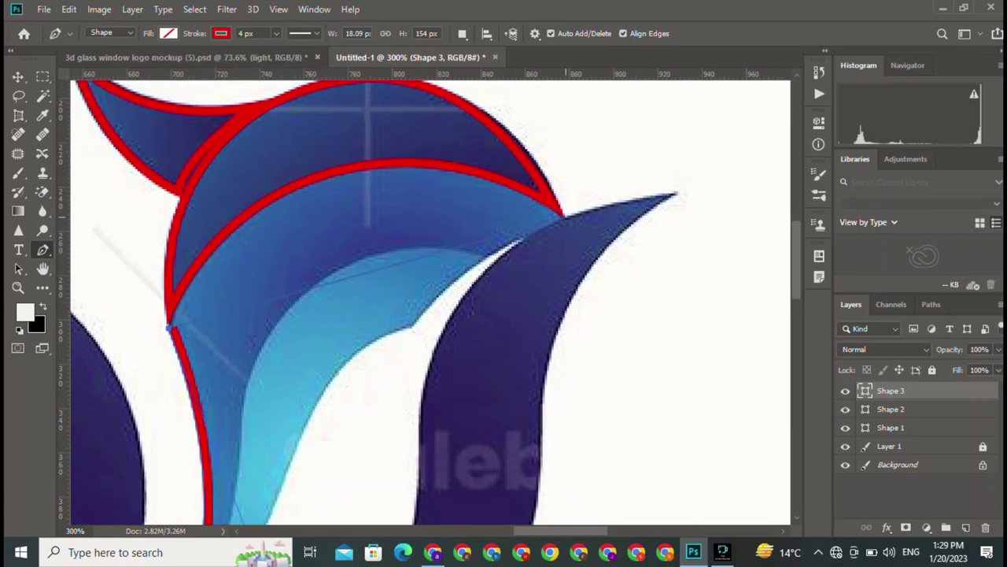
Curve the outline from the dome's lower-left corner to its right tip.
drag(562, 213, 791, 369)
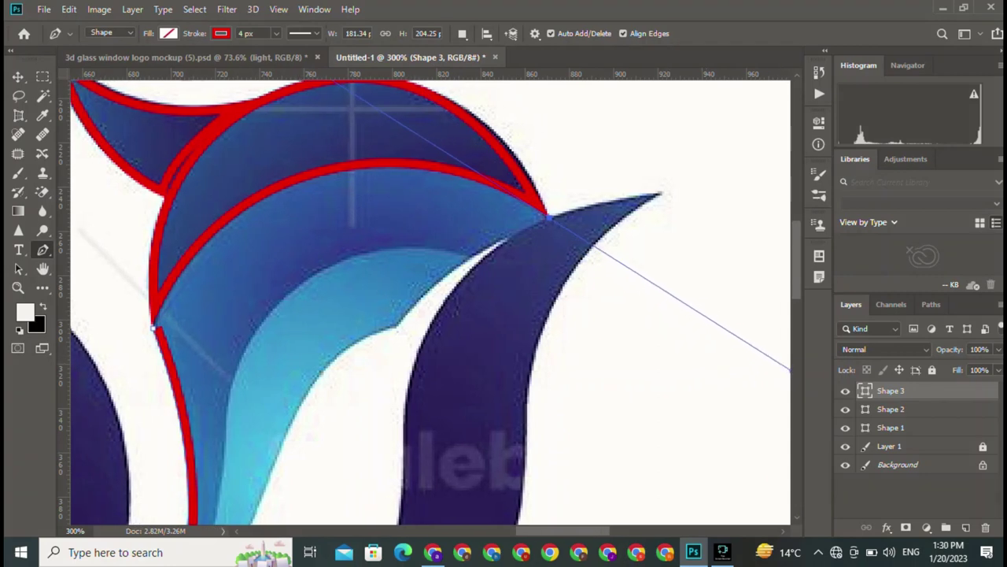
mouse_move(791, 368)
mouse_down()
mouse_move(676, 333)
mouse_move(724, 389)
mouse_move(746, 367)
mouse_move(723, 374)
mouse_move(753, 355)
mouse_move(664, 380)
mouse_move(733, 378)
mouse_move(719, 383)
mouse_move(405, 264)
mouse_move(591, 256)
mouse_up()
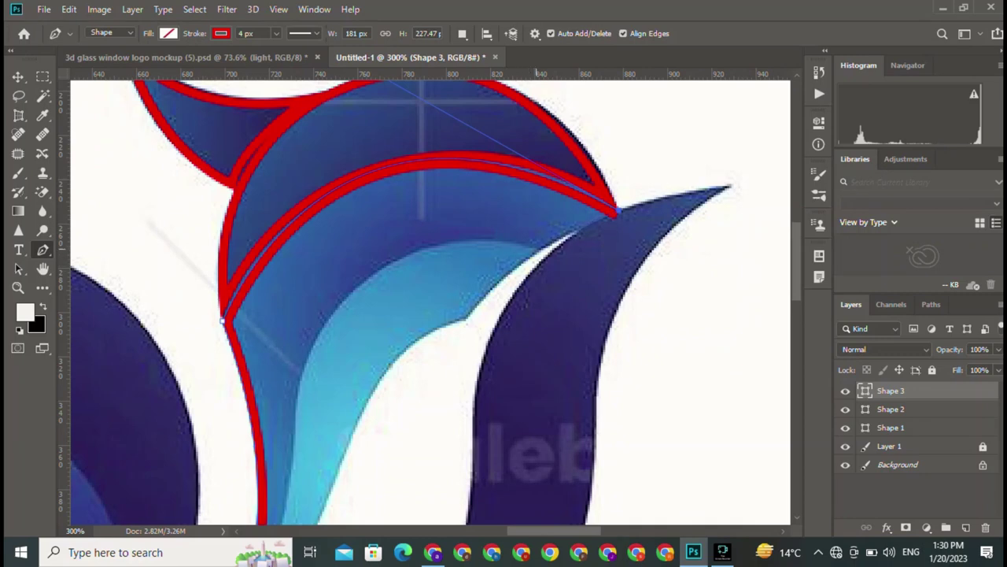
click(529, 248)
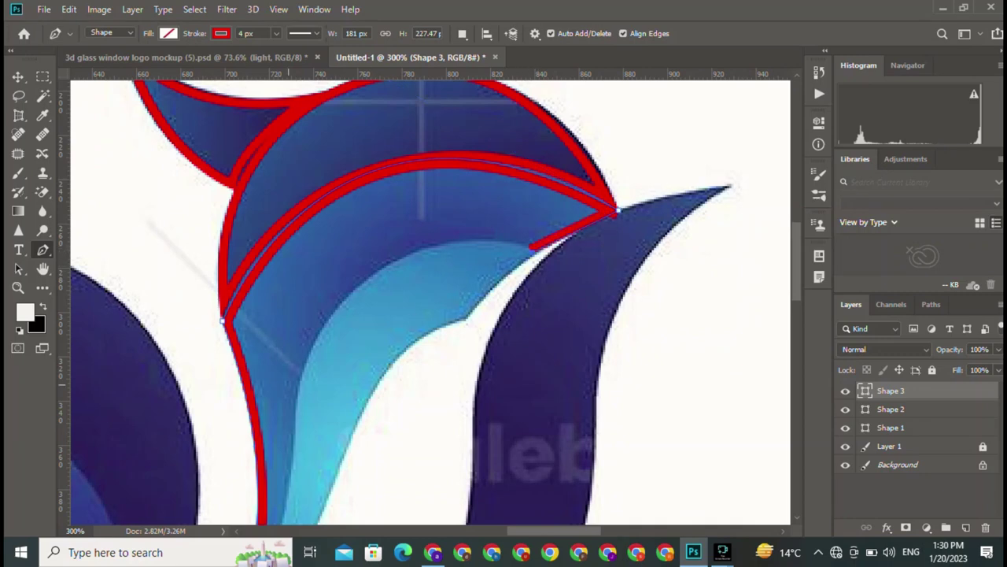
scroll(305, 425, down, 2)
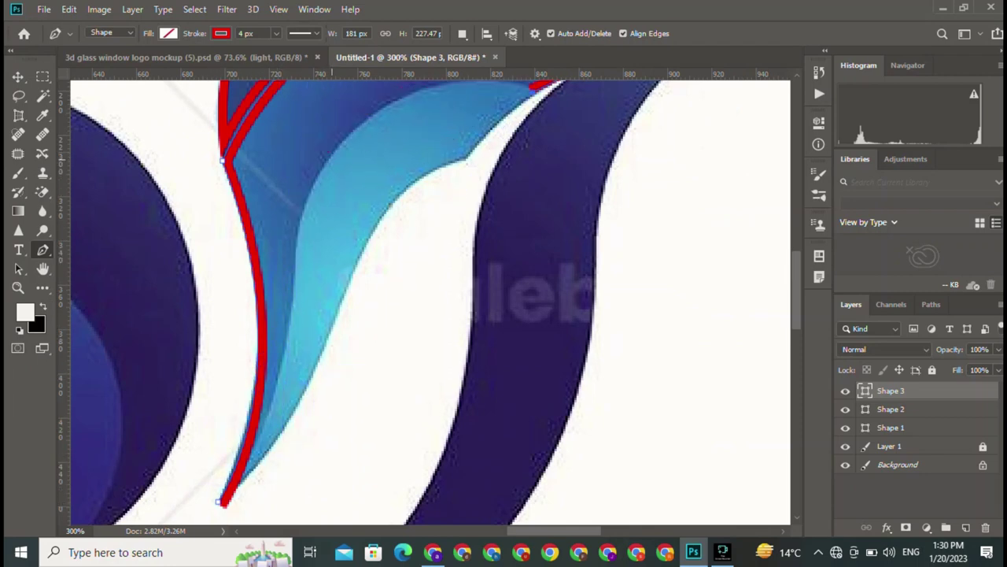
Curve down the band's inner edge, fix a misplaced anchor, and close at the bottom tip.
mouse_move(332, 150)
mouse_down()
mouse_move(262, 259)
mouse_move(236, 268)
mouse_move(300, 319)
mouse_up()
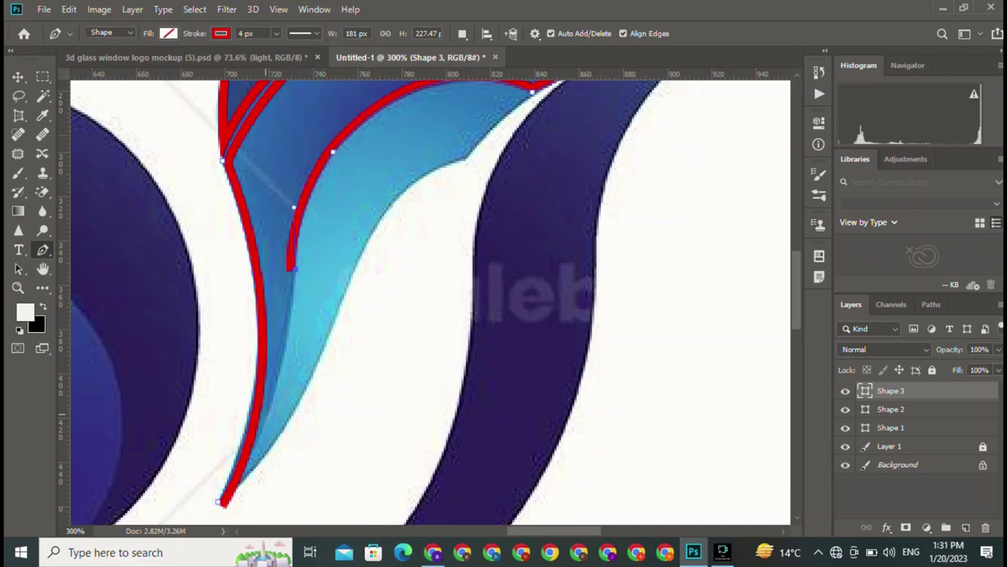
drag(233, 487, 300, 344)
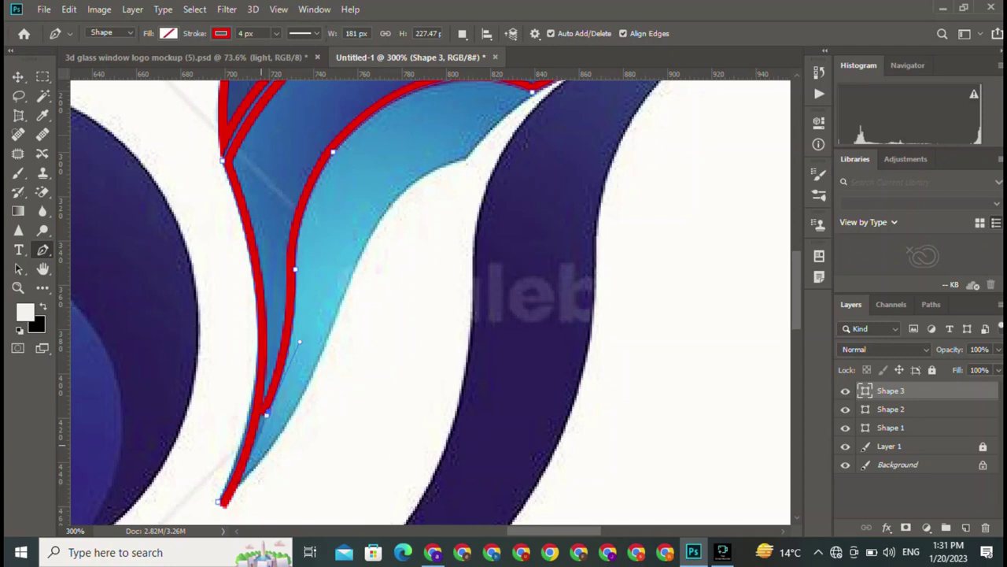
key(ctrl+z)
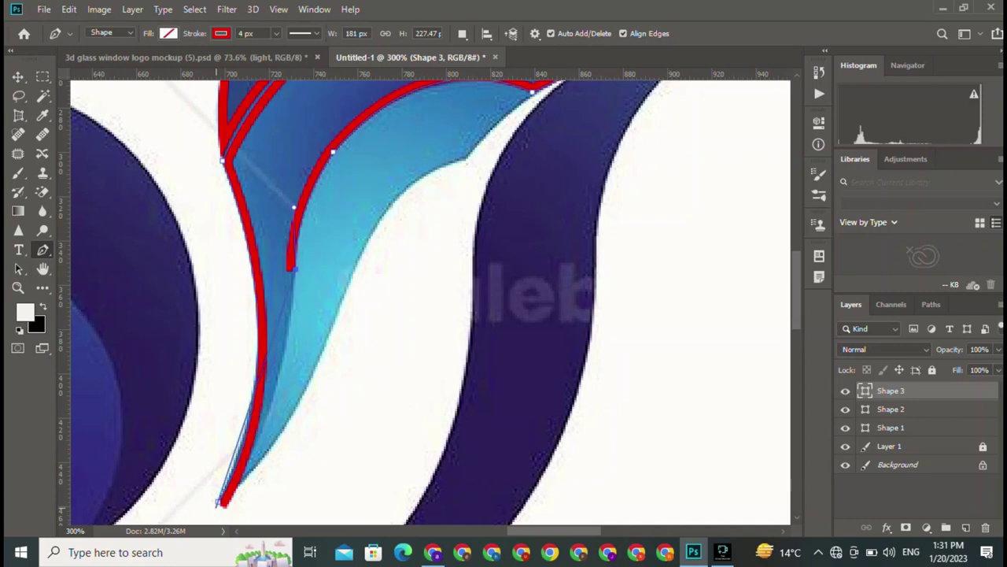
drag(221, 501, 279, 462)
scroll(279, 461, down, 2)
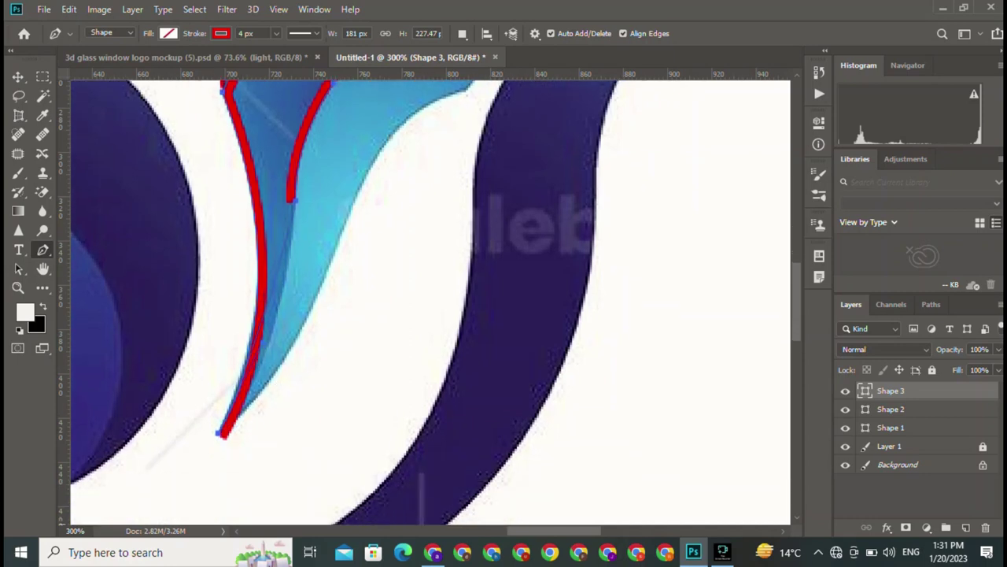
click(291, 198)
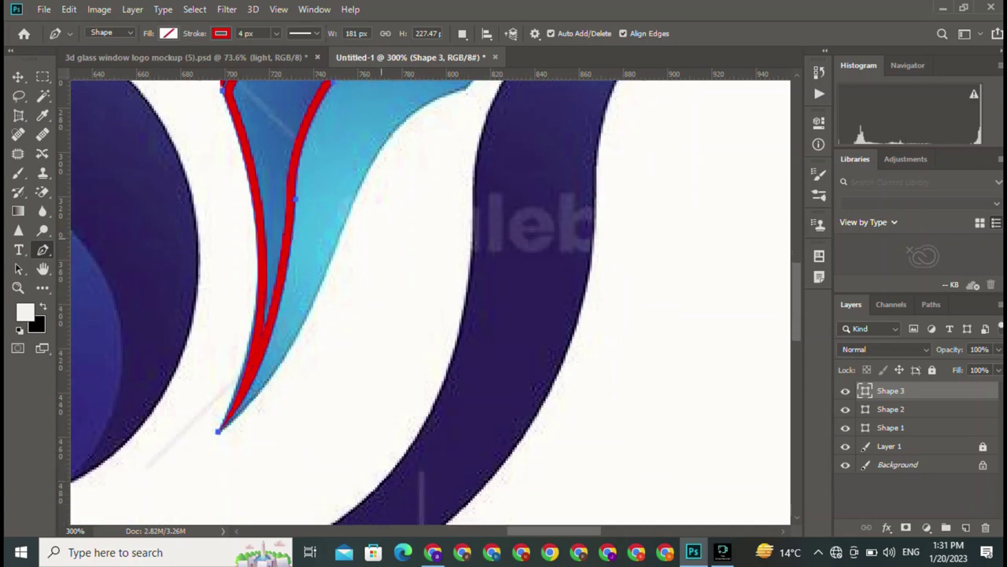
scroll(430, 301, up, 3)
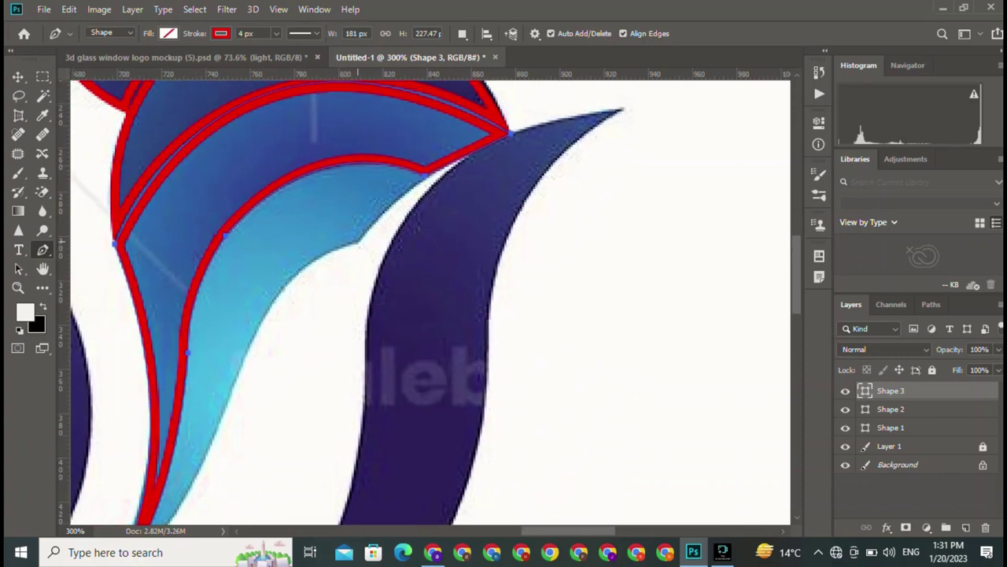
Finish and deselect Shape 3, bringing the lower shapes into view.
key(v)
click(370, 213)
key(p)
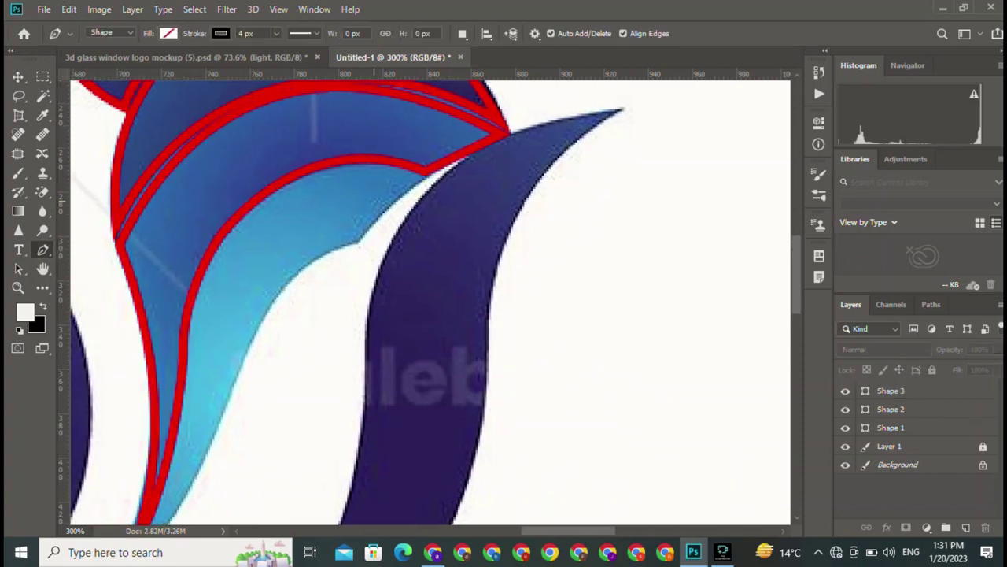
drag(370, 314, 456, 103)
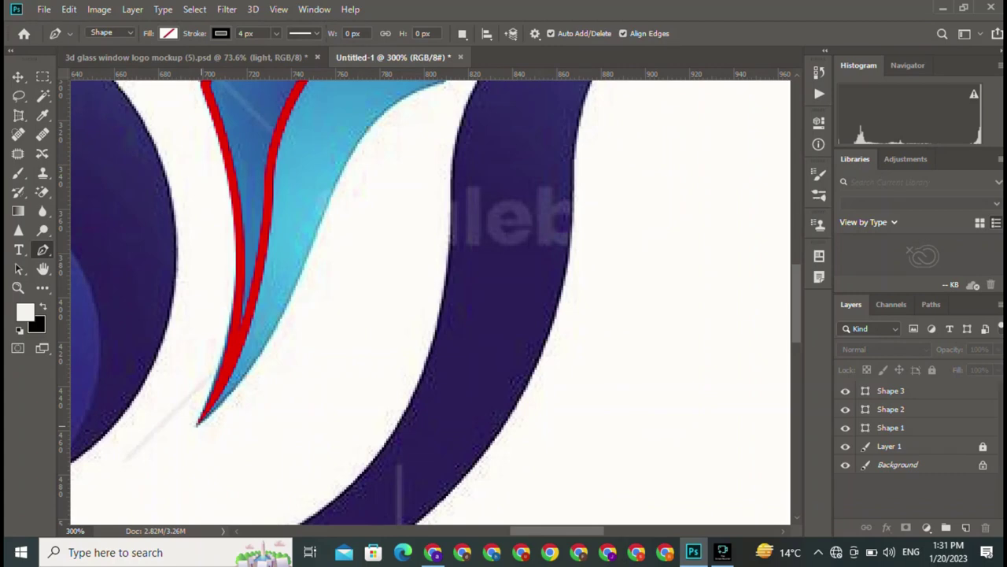
Start black-outlined Shape 4 at the light-blue piece's lower tip, curving along its edge.
mouse_move(418, 82)
mouse_down()
mouse_move(333, 247)
mouse_move(461, 249)
mouse_up()
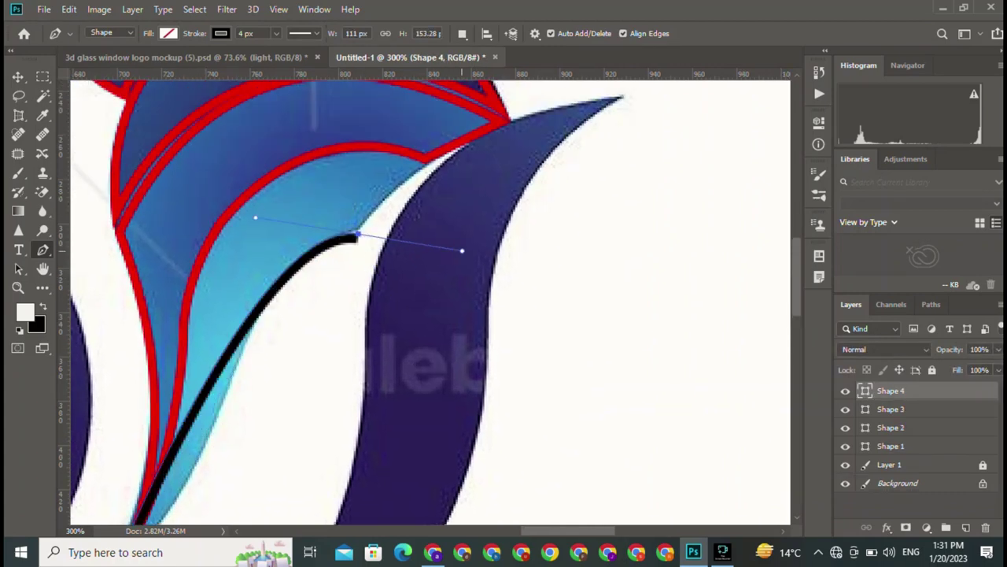
key(ctrl+z)
mouse_move(234, 444)
mouse_down()
mouse_move(337, 310)
mouse_move(323, 226)
mouse_up()
click(319, 297)
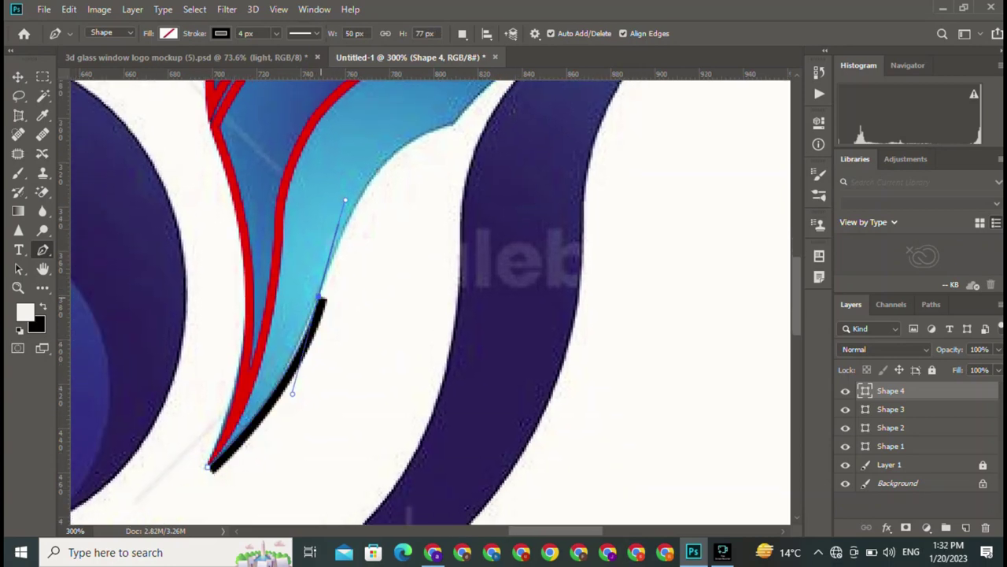
scroll(393, 299, up, 5)
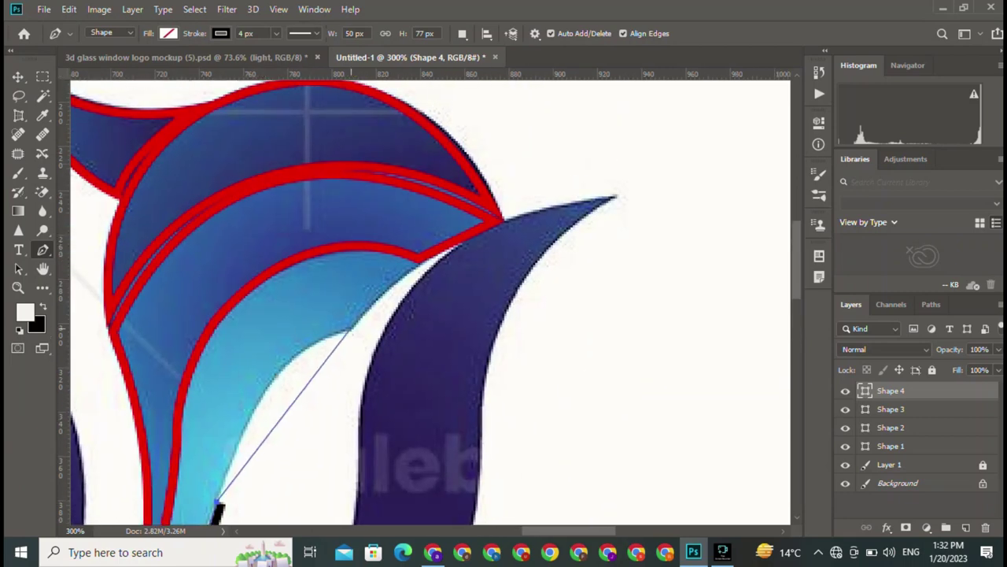
drag(352, 329, 443, 320)
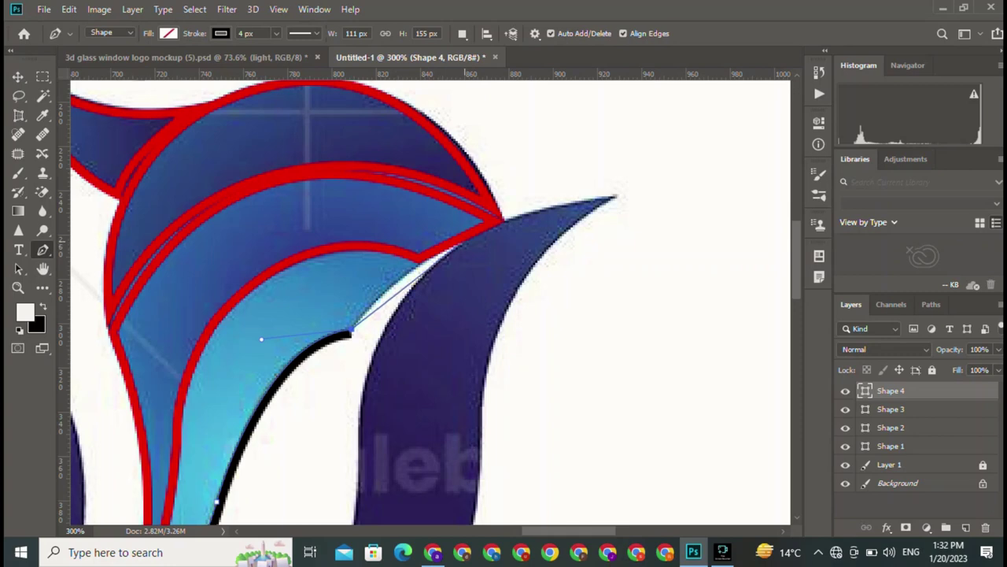
drag(464, 244, 529, 214)
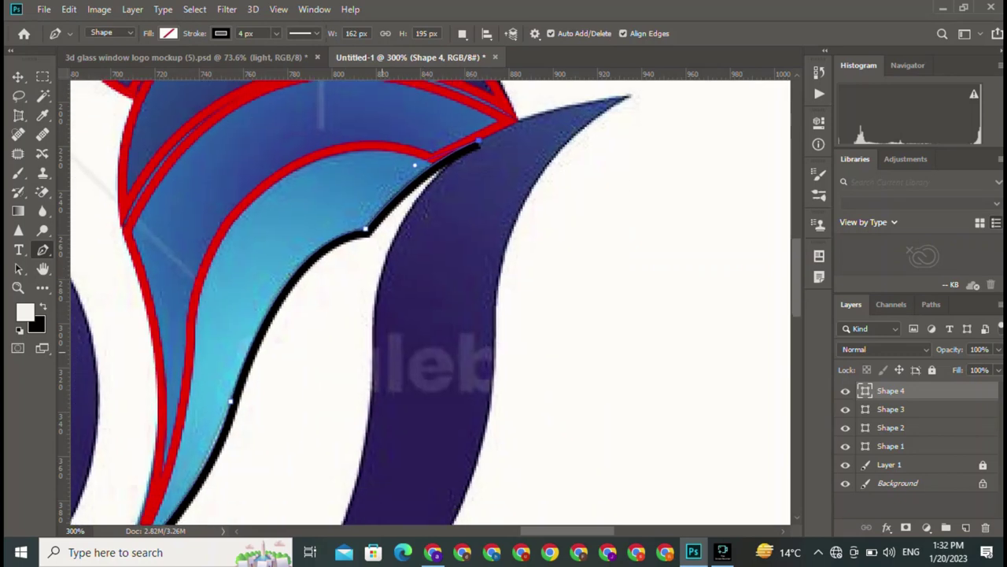
Bend the outline down along the purple band's inner edge and lower sweep.
scroll(425, 283, down, 3)
scroll(376, 317, down, 2)
scroll(374, 318, up, 2)
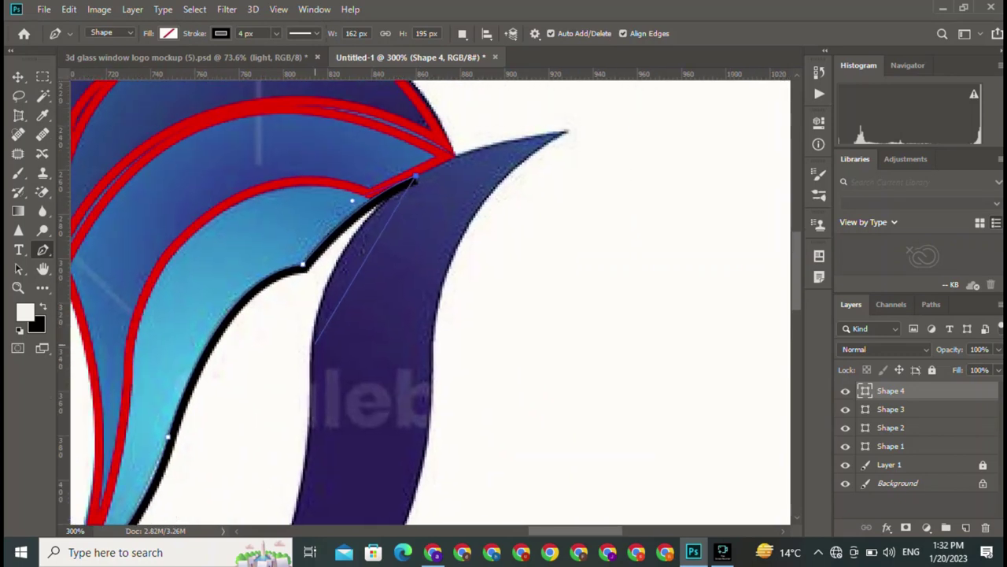
drag(308, 362, 304, 489)
scroll(425, 299, down, 5)
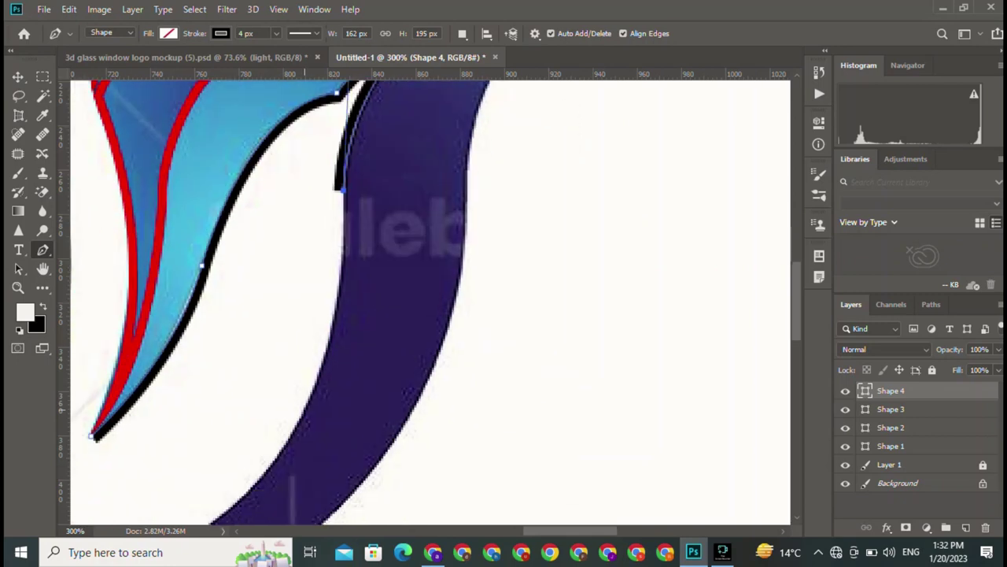
drag(318, 370, 279, 458)
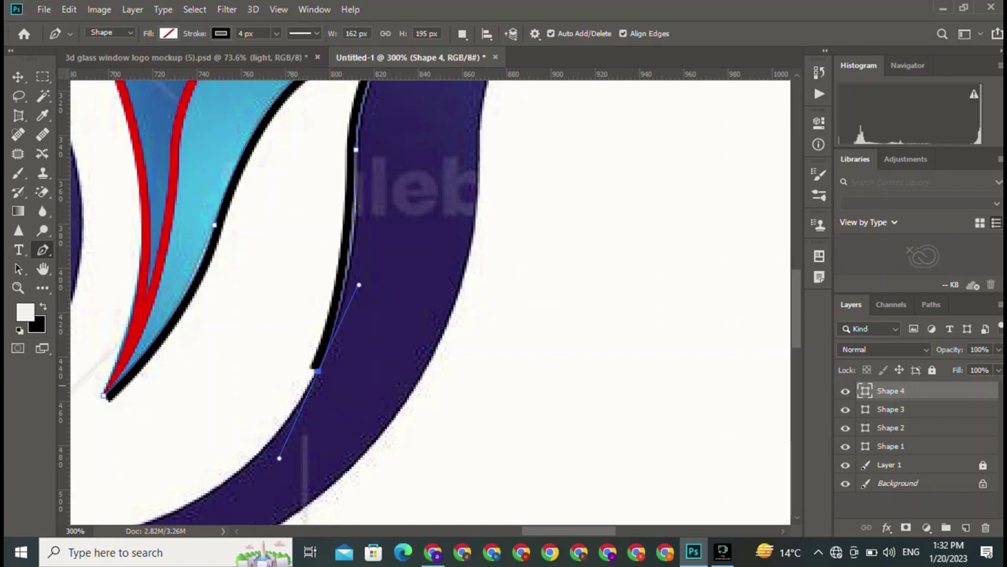
scroll(425, 299, down, 2)
scroll(425, 299, left, 5)
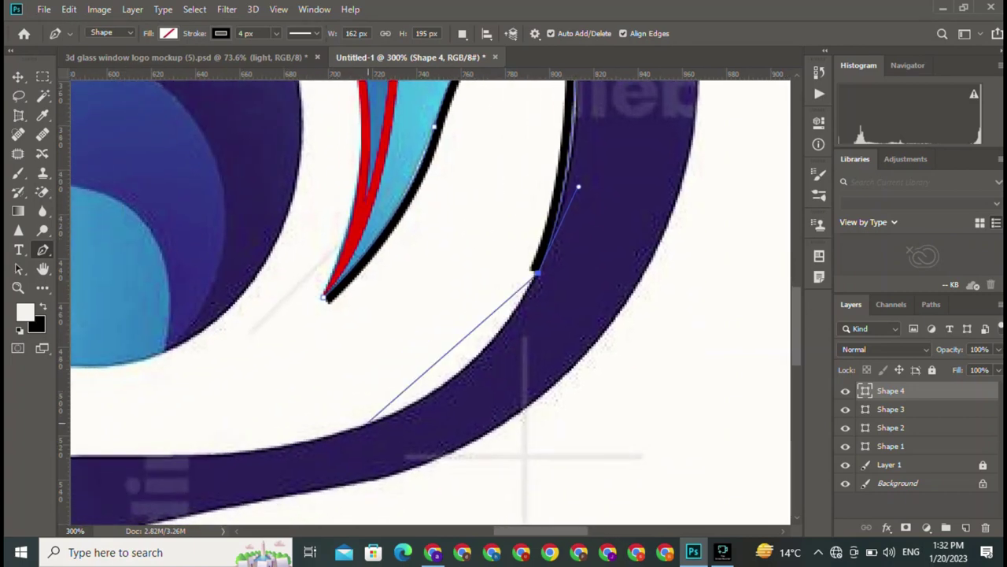
drag(369, 423, 261, 454)
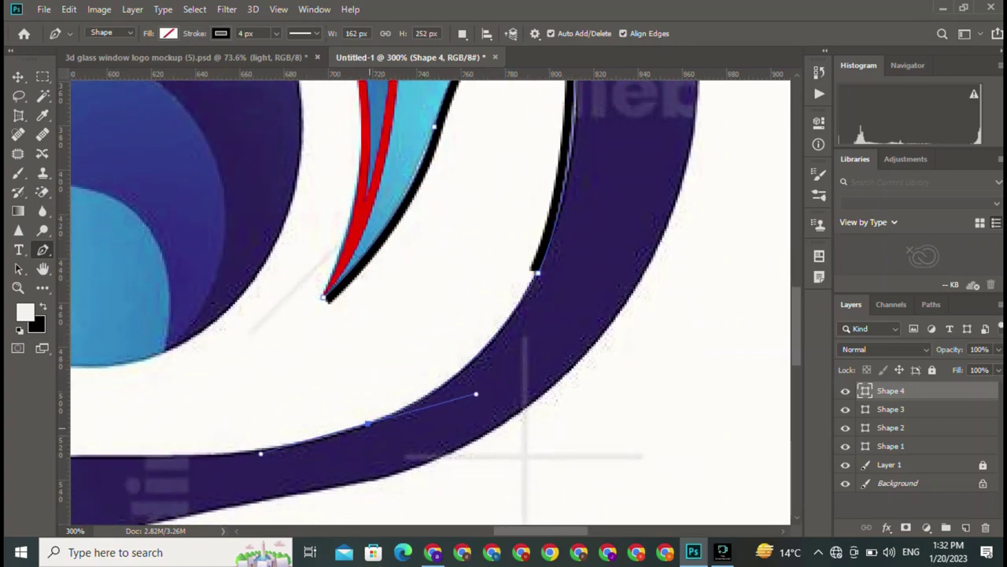
Continue the outline along the band's upper edge and around its left end.
scroll(429, 303, down, 1)
scroll(429, 303, left, 5)
scroll(429, 302, left, 2)
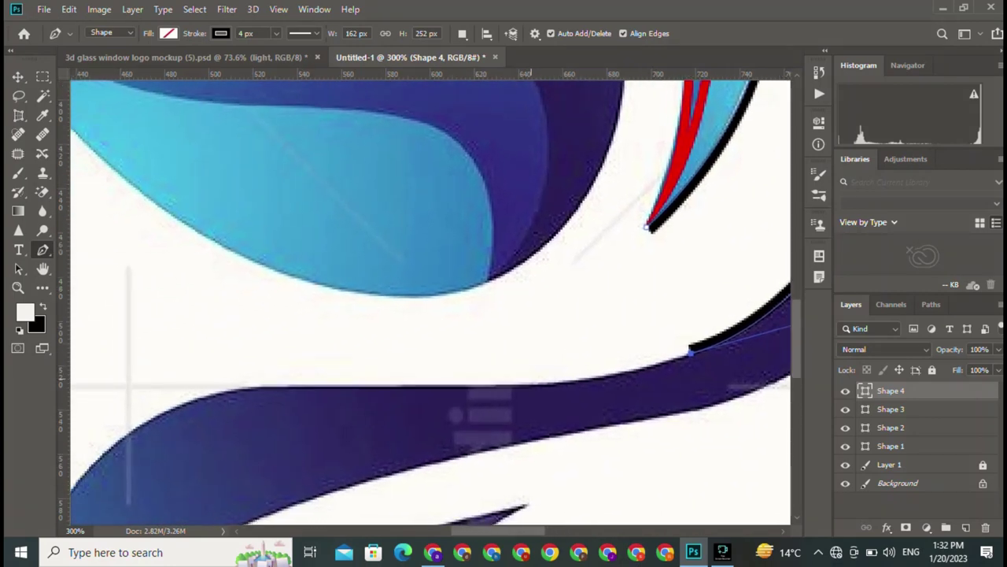
drag(530, 384, 448, 390)
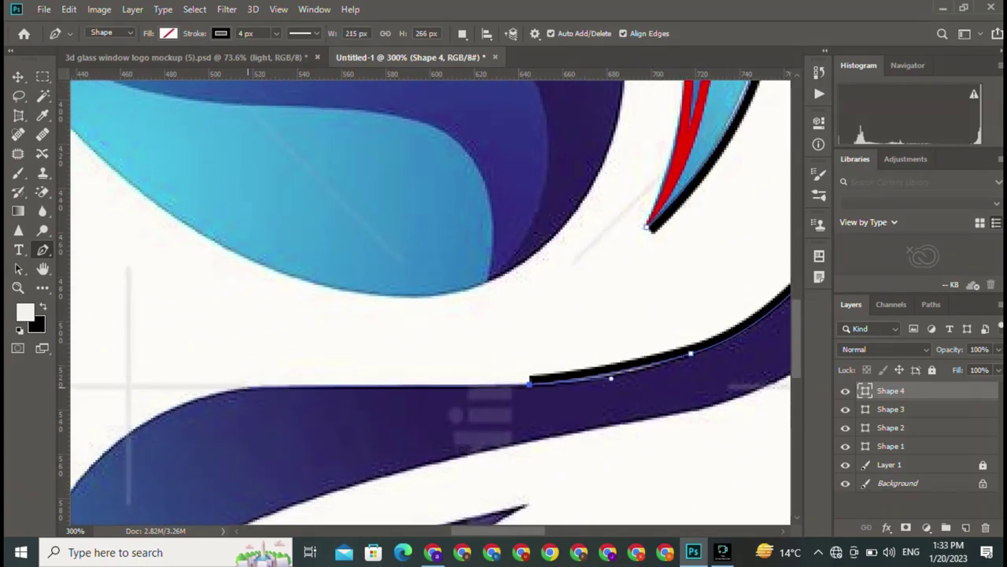
click(236, 386)
scroll(415, 325, down, 1)
scroll(415, 325, left, 5)
scroll(415, 325, left, 4)
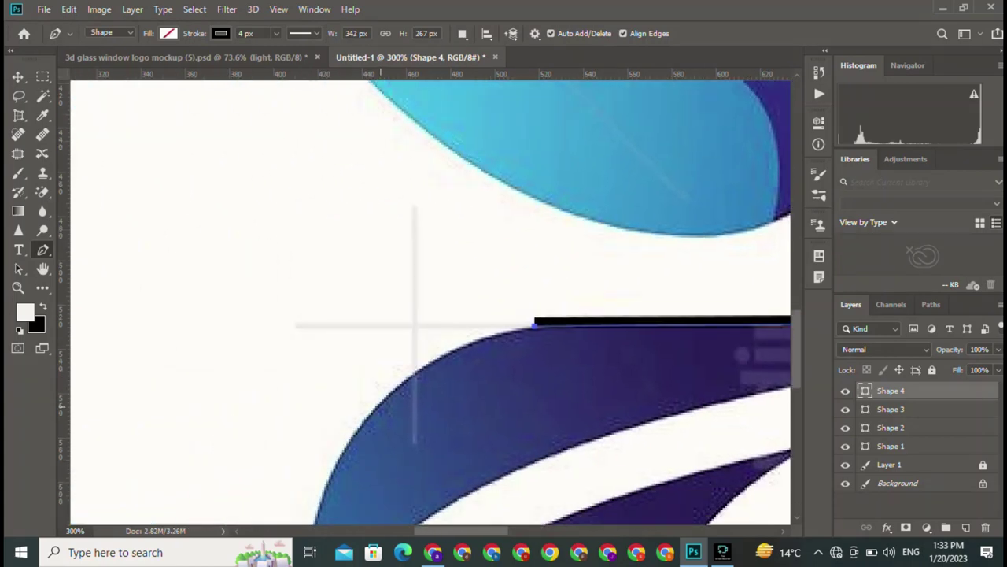
drag(403, 379, 375, 419)
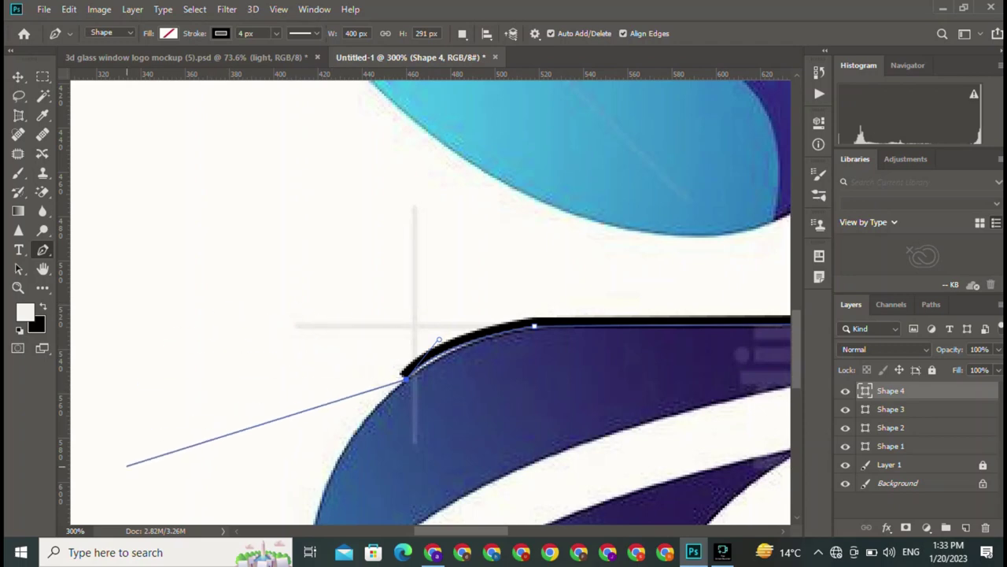
key(ctrl+1)
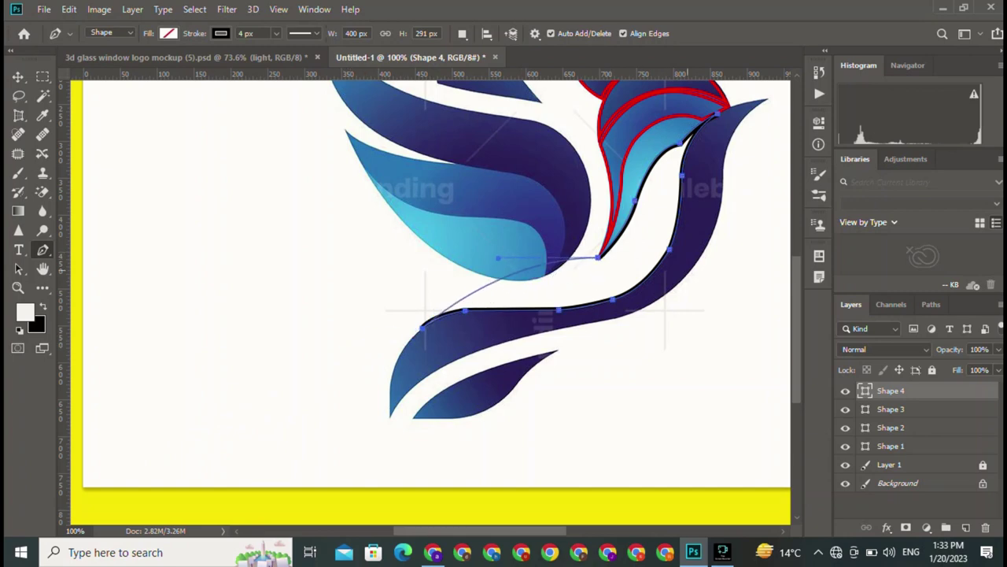
Try curving toward the red shape's tip, then undo the two newest anchors.
drag(598, 256, 642, 270)
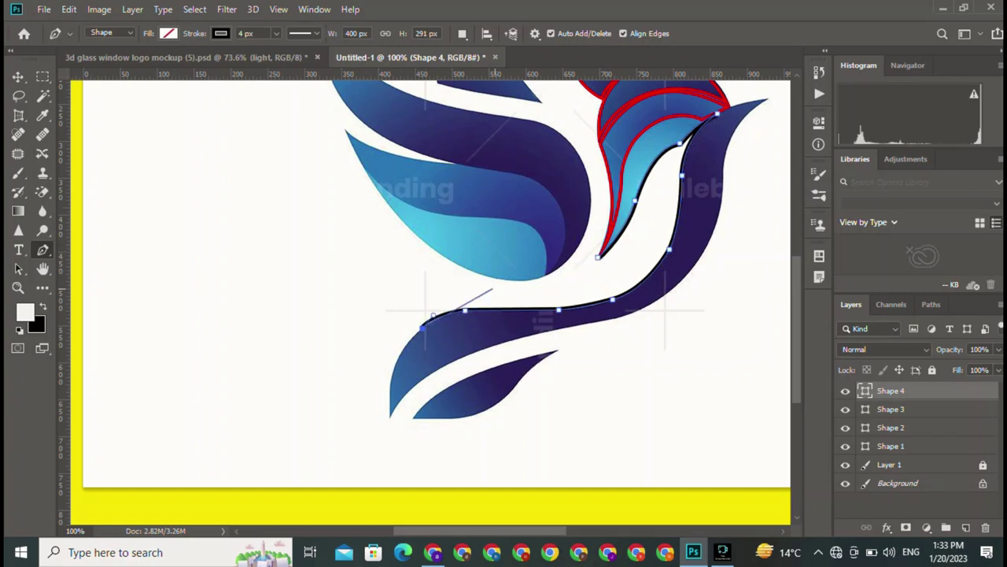
drag(425, 322, 445, 277)
key(ctrl+z)
key(ctrl+z)
key(ctrl+z)
key(ctrl+z)
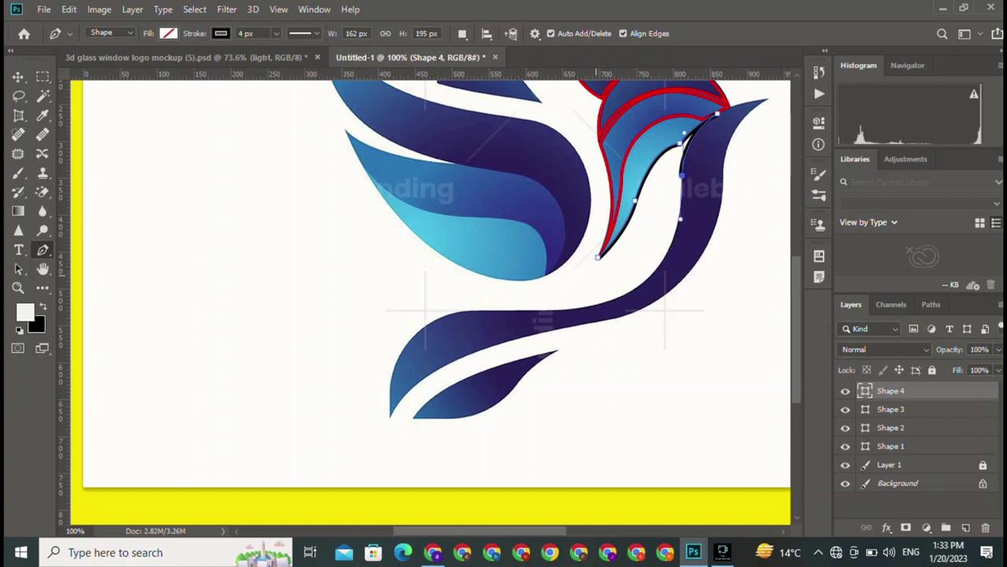
key(ctrl+z)
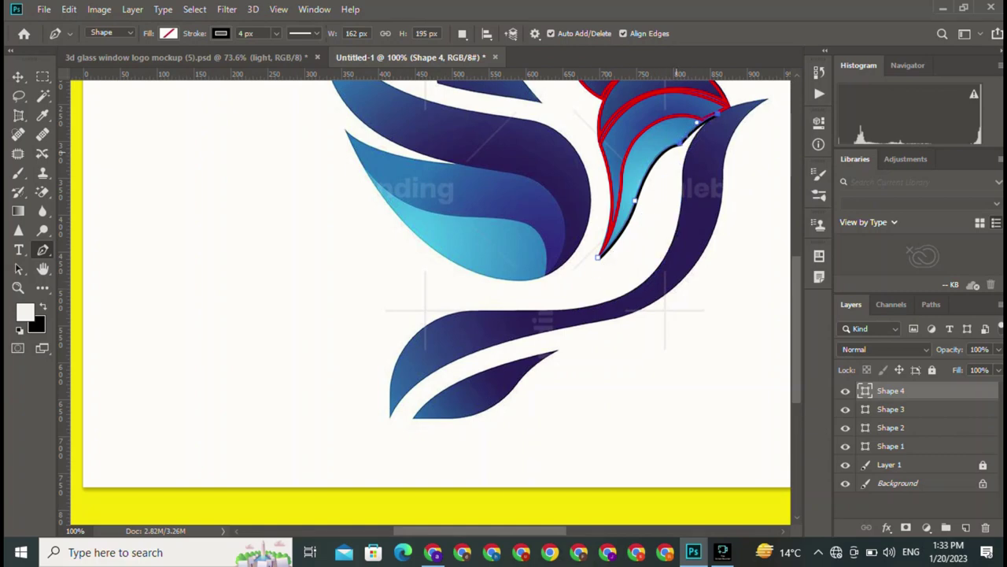
Retrace Shape 4 along the red shape's lower edge to the wedge tip and finish it.
scroll(669, 158, up, 3)
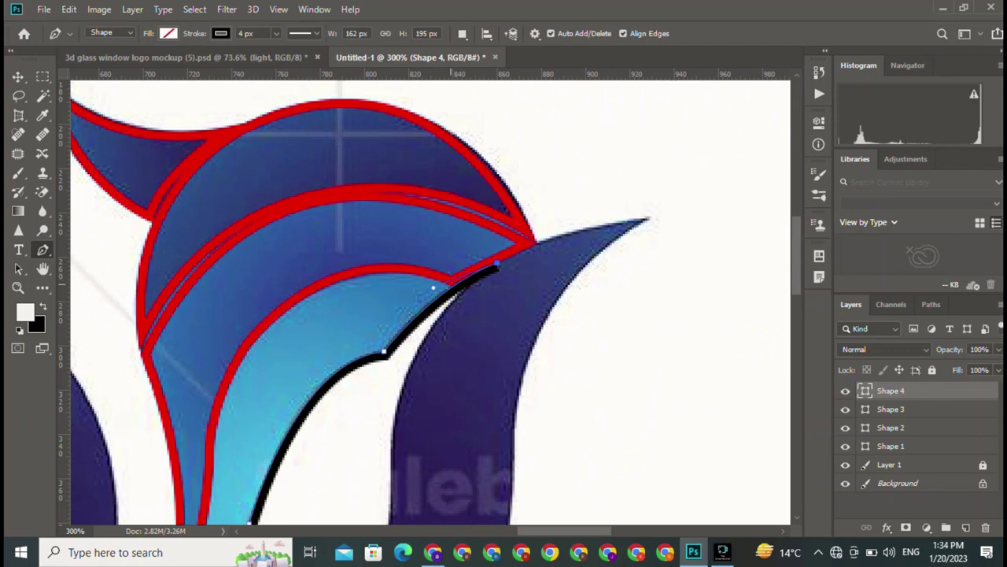
click(446, 277)
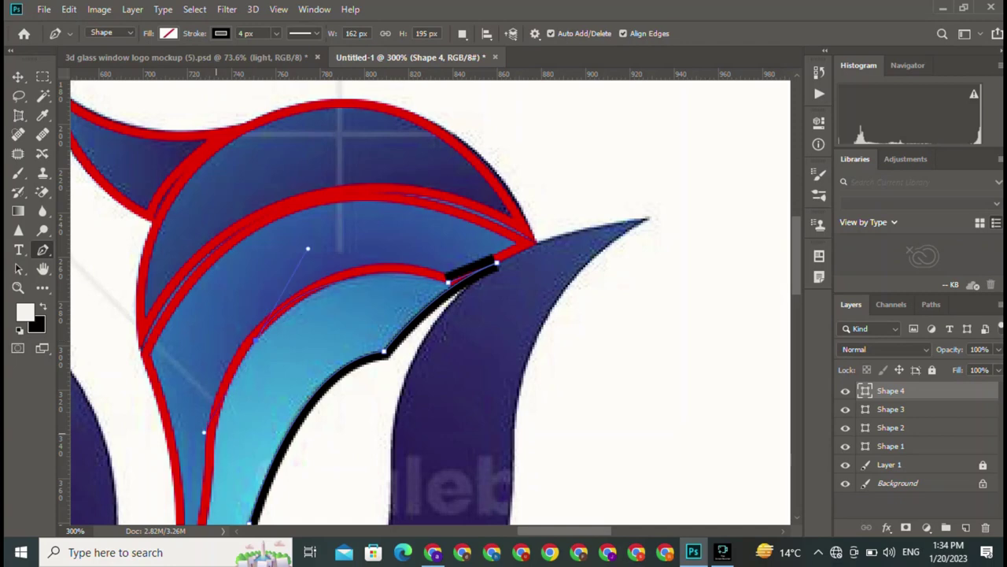
click(253, 338)
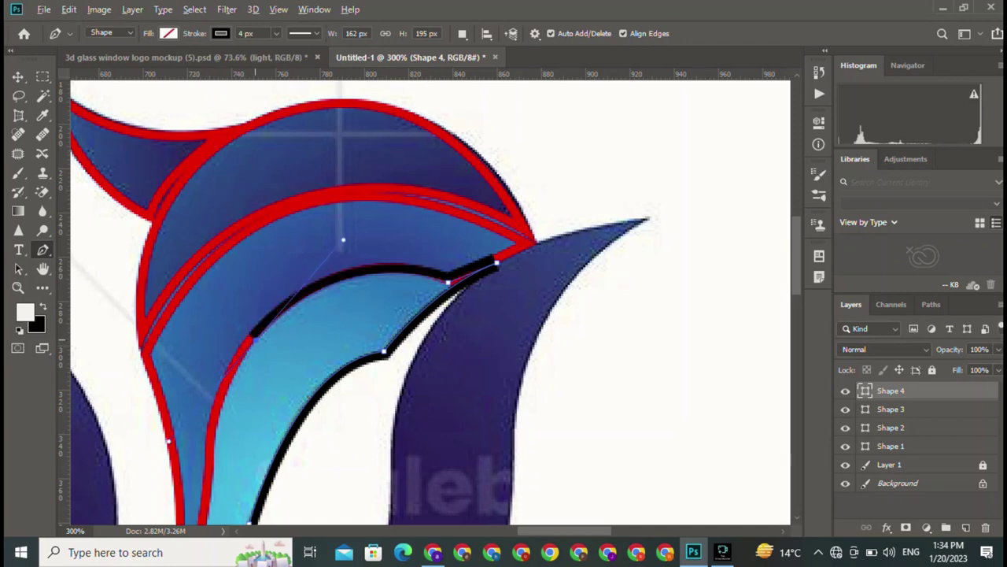
scroll(343, 238, down, 3)
scroll(343, 238, left, 3)
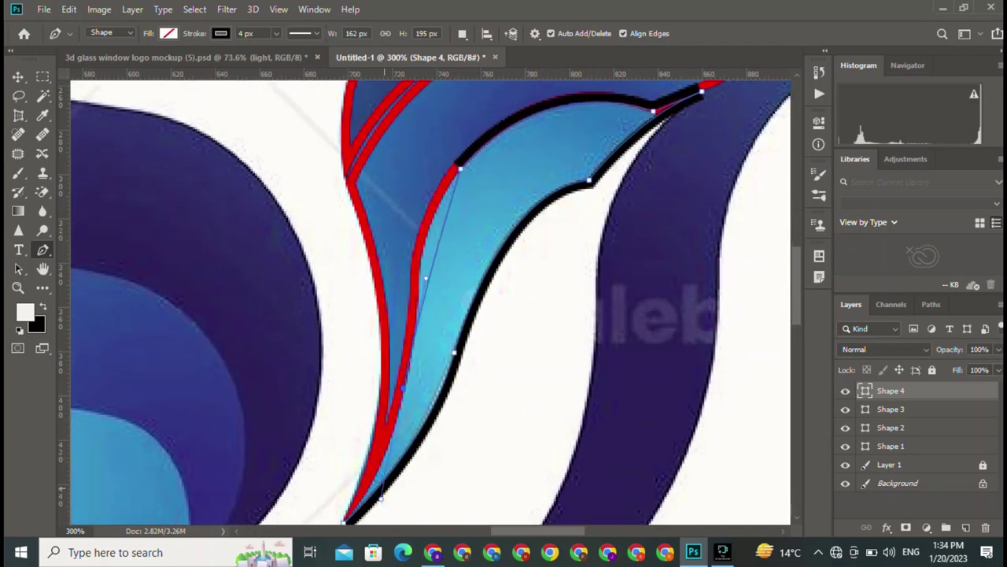
mouse_move(403, 387)
mouse_down()
mouse_move(419, 337)
mouse_move(411, 419)
mouse_move(427, 432)
mouse_move(452, 411)
mouse_up()
scroll(393, 441, down, 2)
scroll(393, 441, left, 1)
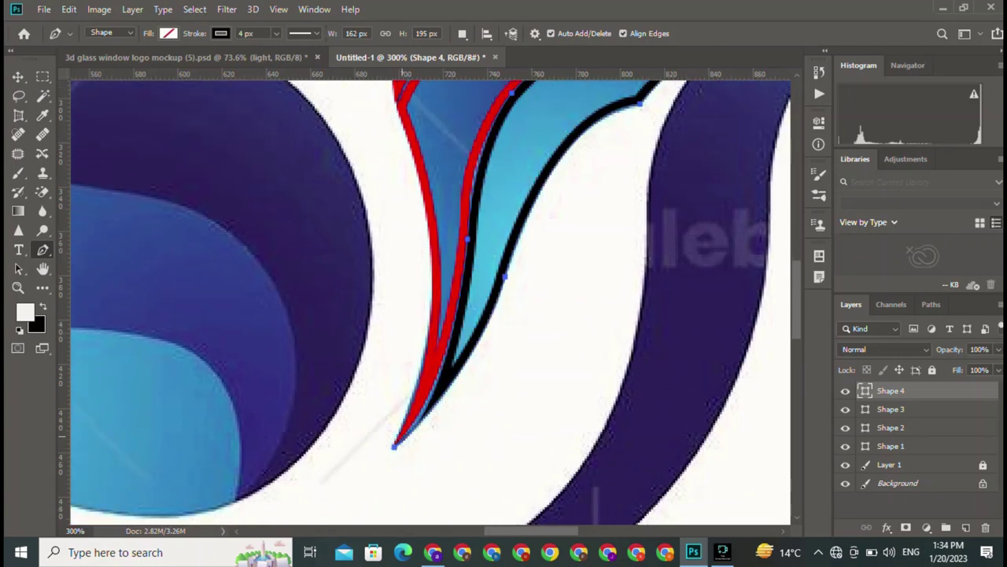
key(v)
scroll(430, 302, up, 3)
scroll(430, 301, right, 5)
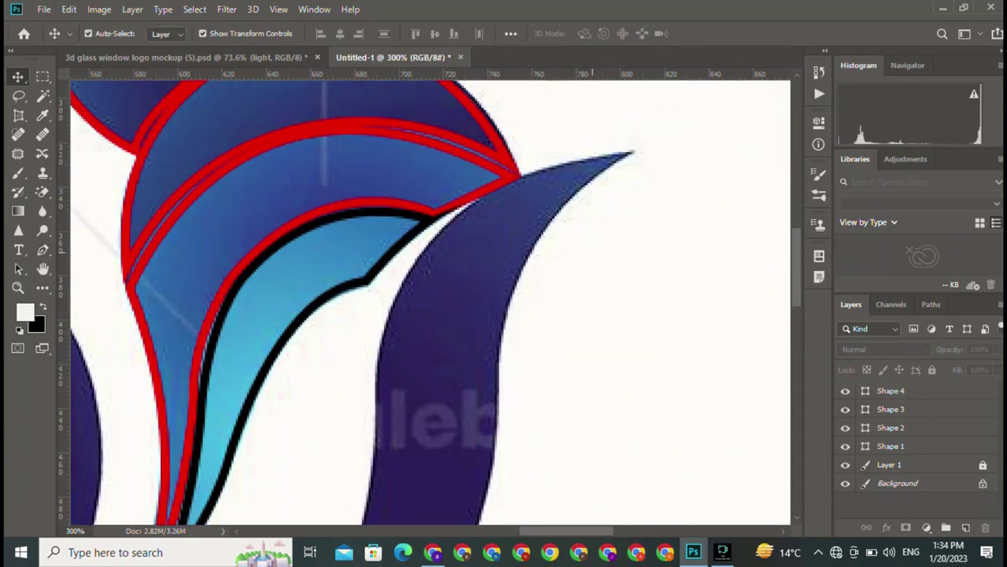
Add curved Pen anchors to Shape 5 along the purple swoosh's lower edge.
scroll(430, 302, down, 1)
scroll(431, 301, left, 1)
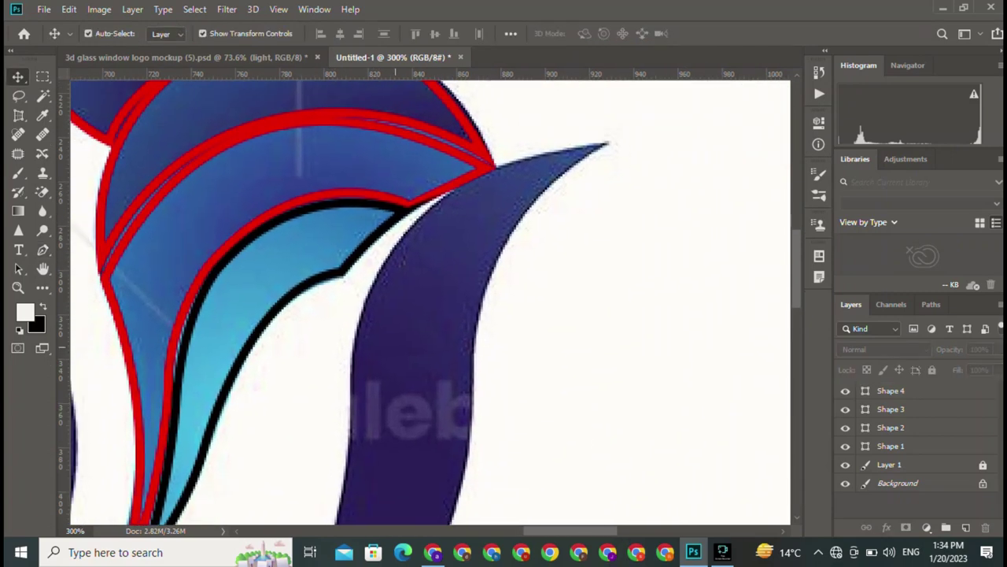
key(p)
scroll(609, 144, down, 3)
scroll(609, 144, right, 1)
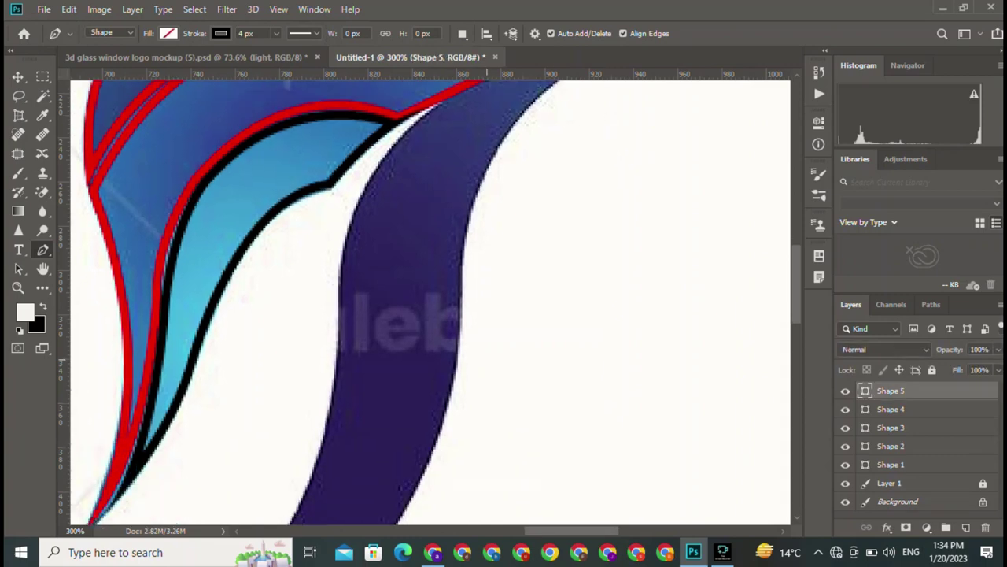
mouse_move(462, 274)
mouse_down()
mouse_move(433, 480)
mouse_move(443, 469)
mouse_up()
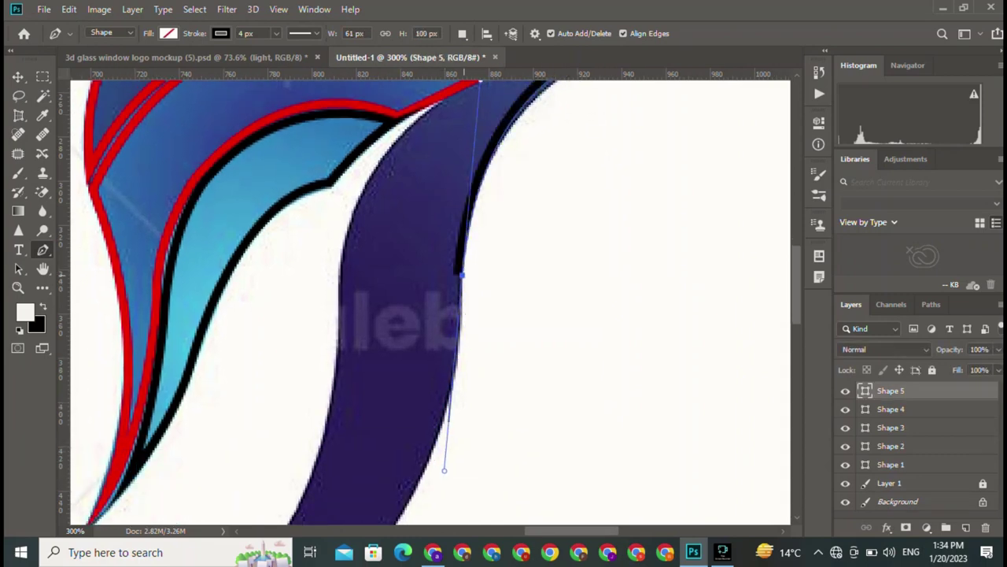
scroll(357, 429, down, 4)
scroll(357, 429, down, 2)
scroll(357, 429, left, 2)
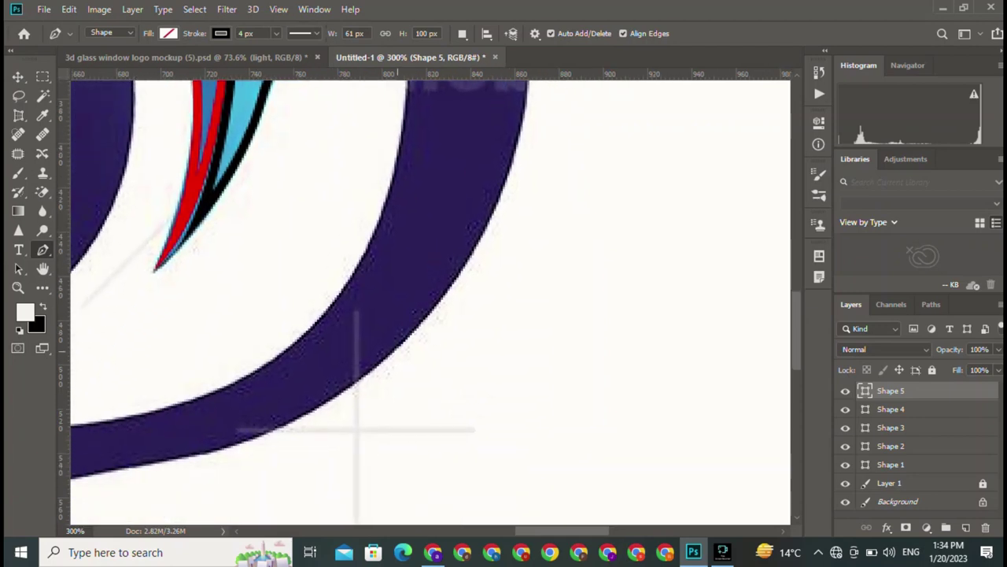
scroll(356, 428, up, 3)
scroll(357, 429, right, 2)
drag(356, 410, 258, 517)
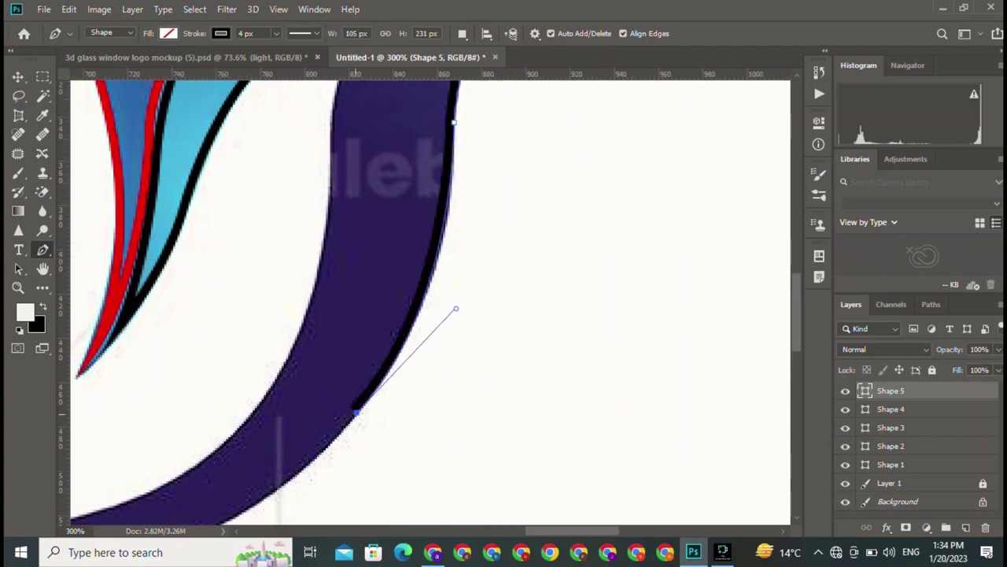
scroll(356, 429, down, 5)
scroll(357, 429, left, 8)
mouse_move(535, 334)
mouse_down()
mouse_move(458, 360)
mouse_move(448, 379)
mouse_up()
scroll(430, 301, down, 1)
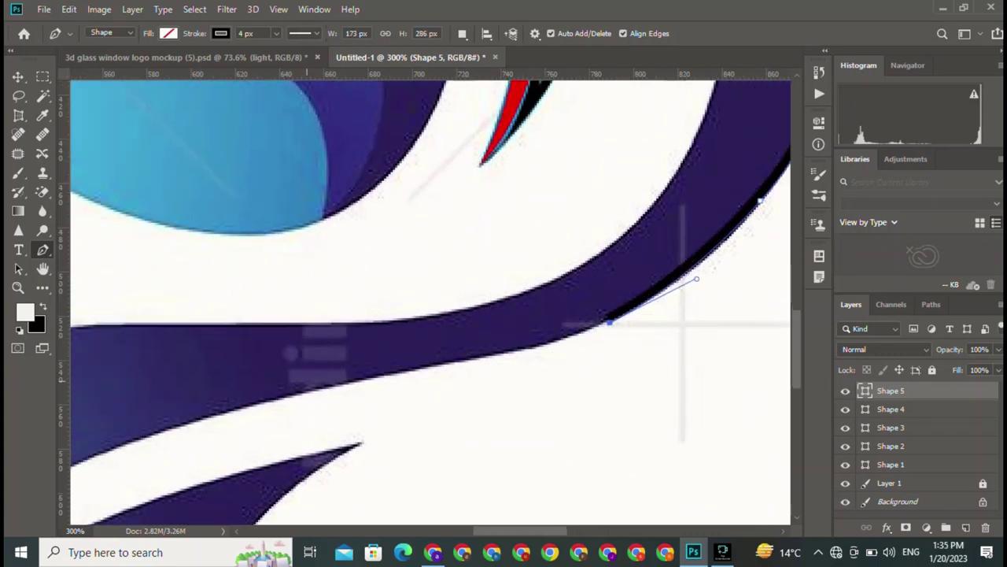
scroll(430, 302, left, 3)
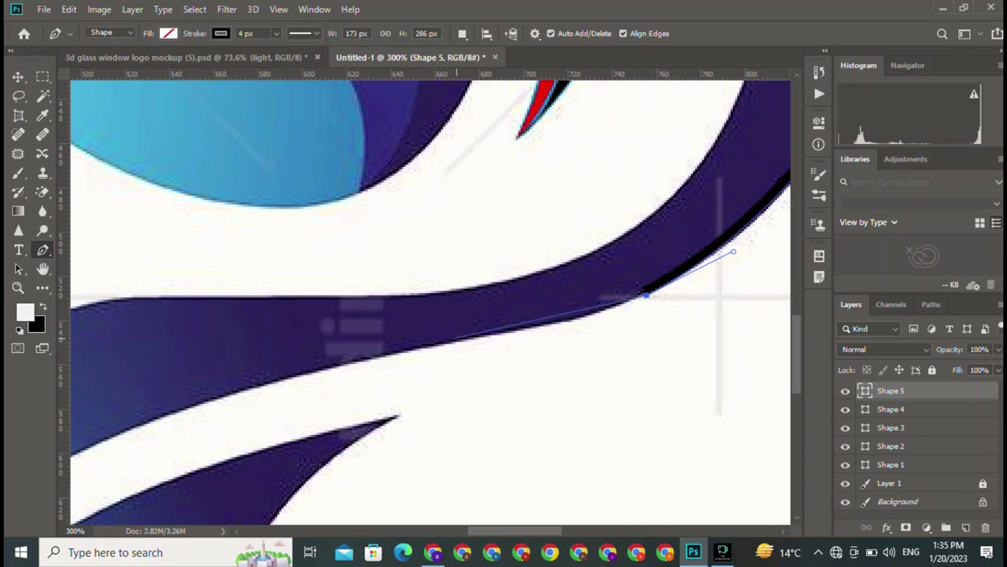
drag(456, 337, 369, 343)
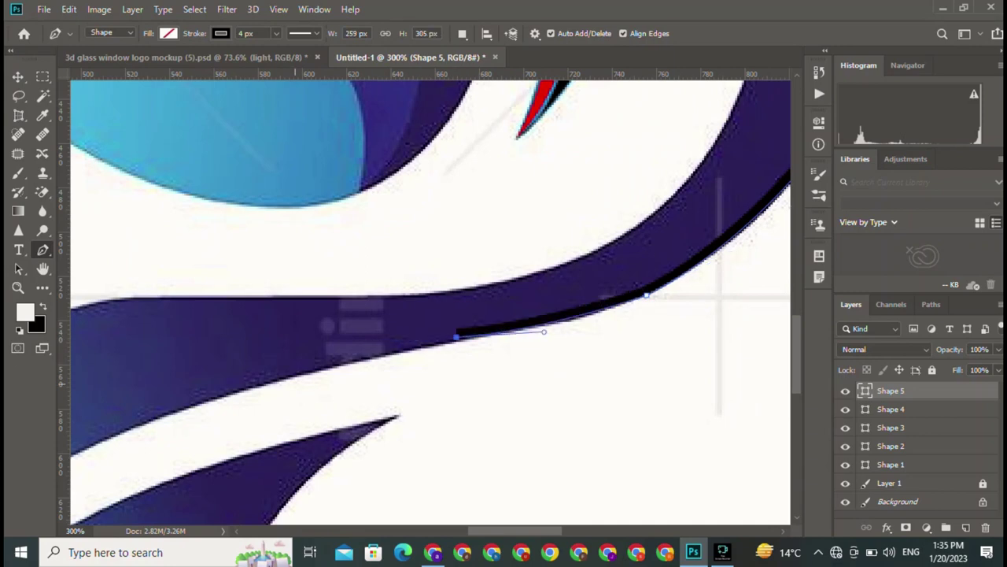
Extend the outline to the swoosh's left tip and reshape the tip anchor's direction.
scroll(719, 298, down, 1)
scroll(718, 297, left, 5)
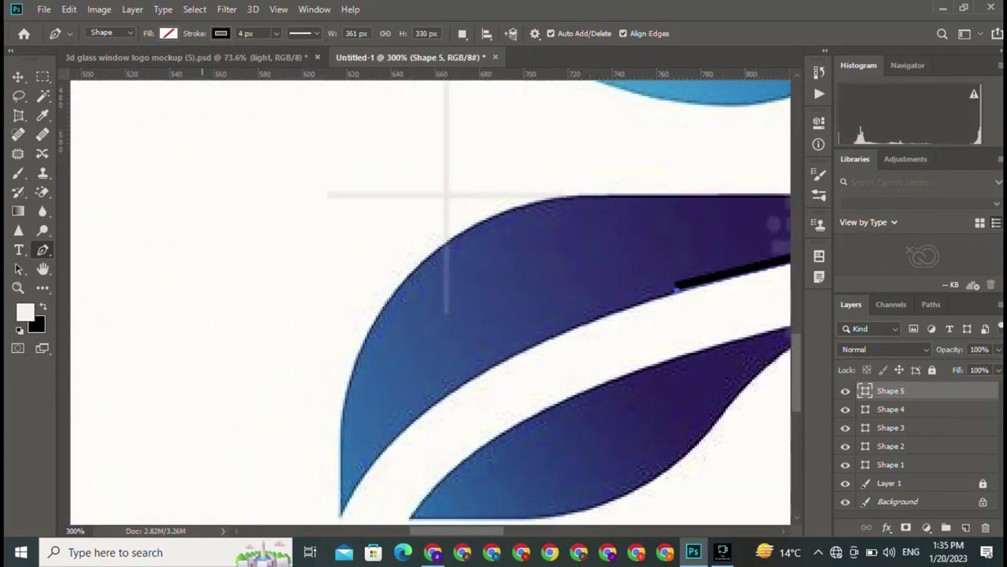
drag(564, 321, 520, 355)
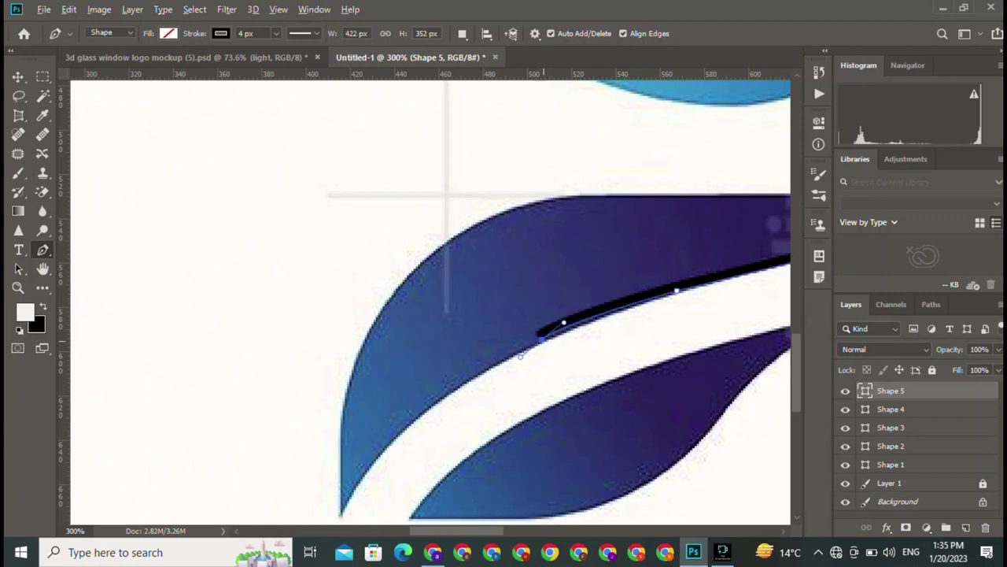
drag(340, 516, 236, 435)
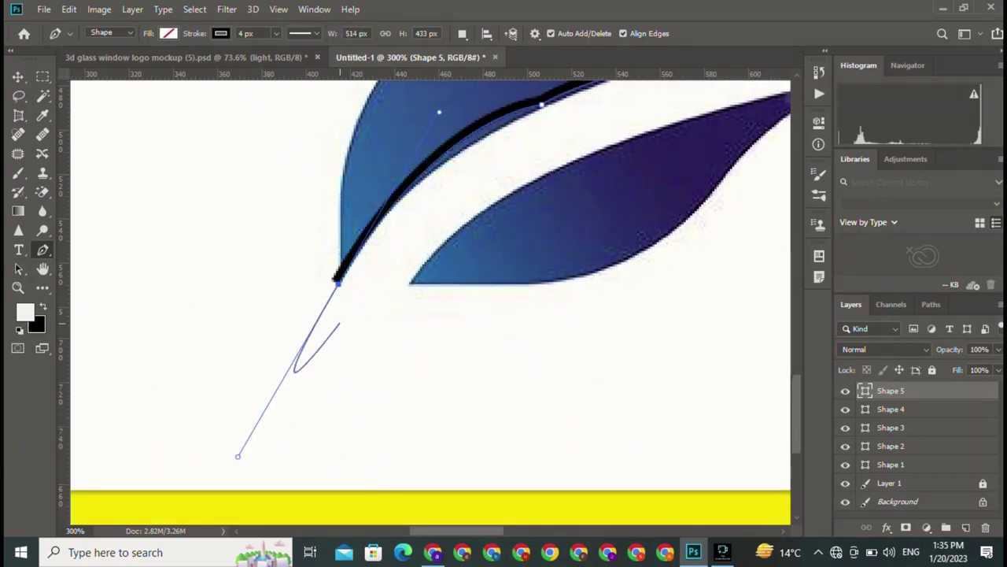
key(Return)
key(ctrl+z)
drag(341, 281, 290, 391)
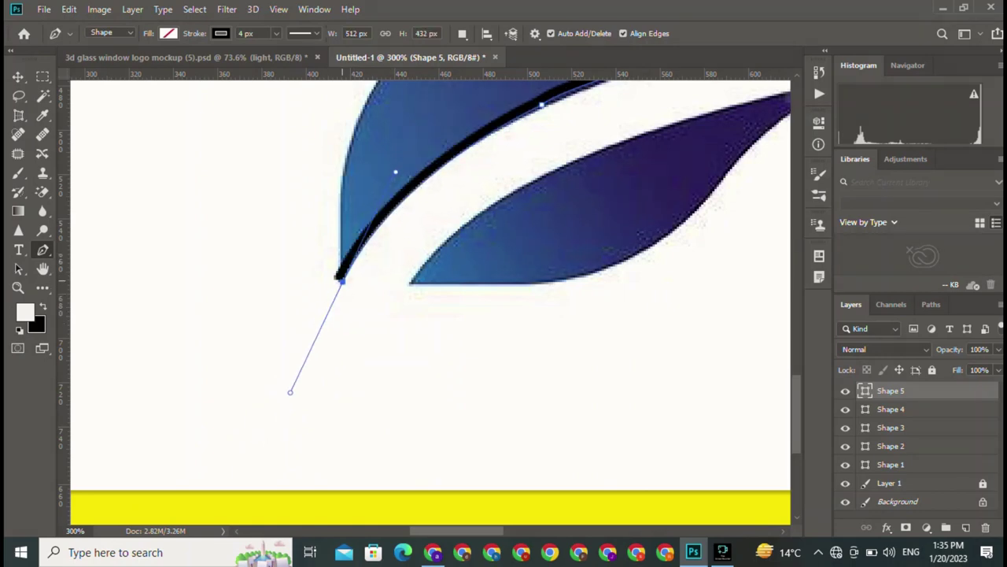
Trace back along the swoosh's top edge with smooth anchors, redoing misplaced ones.
drag(393, 276, 269, 463)
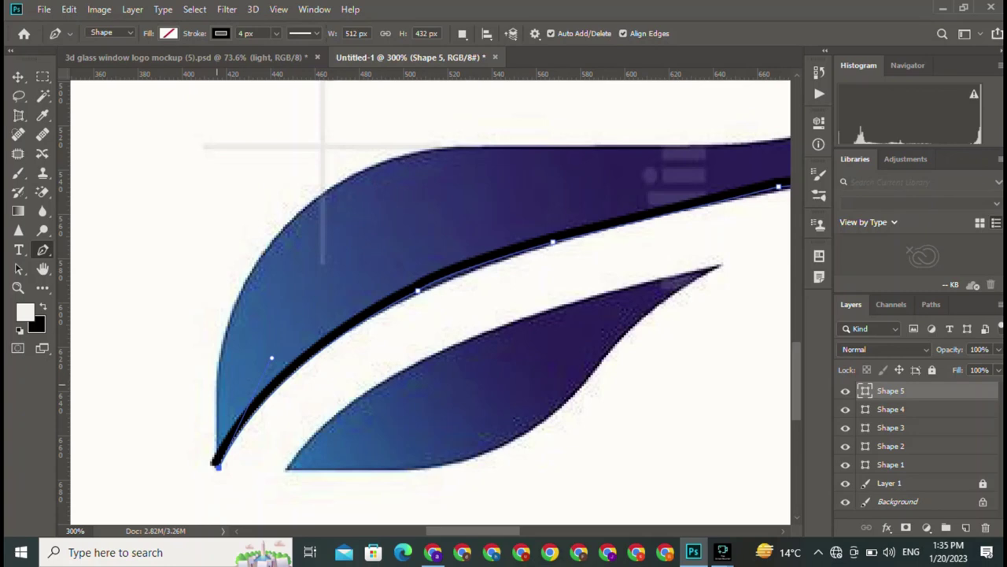
drag(352, 168, 421, 146)
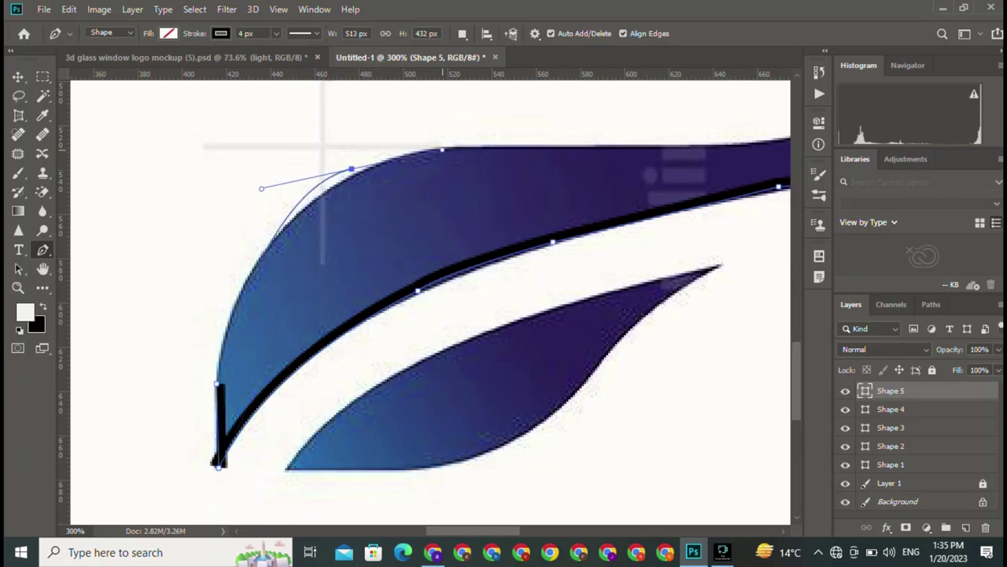
key(ctrl+z)
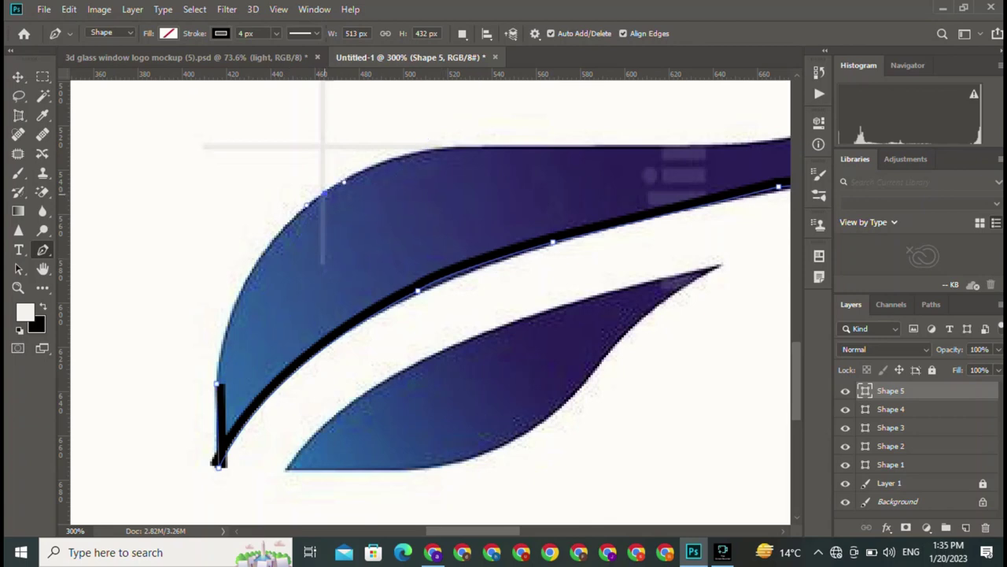
drag(324, 193, 431, 120)
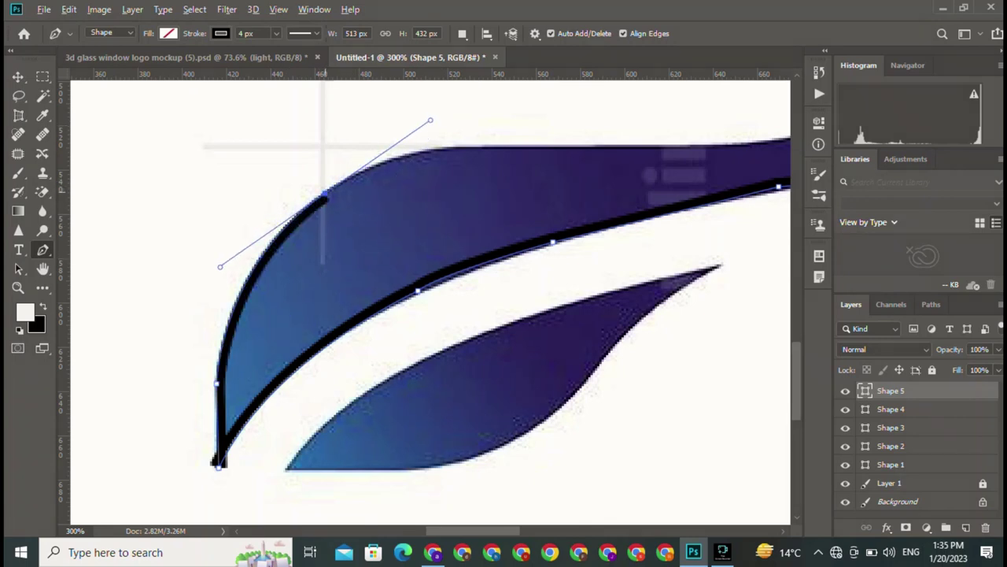
drag(451, 145, 526, 139)
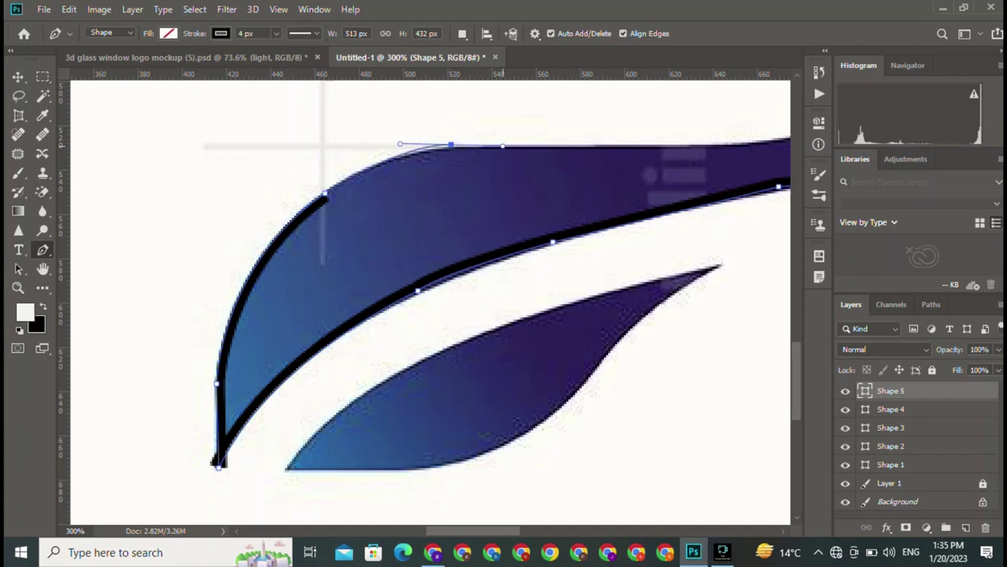
key(ctrl+z)
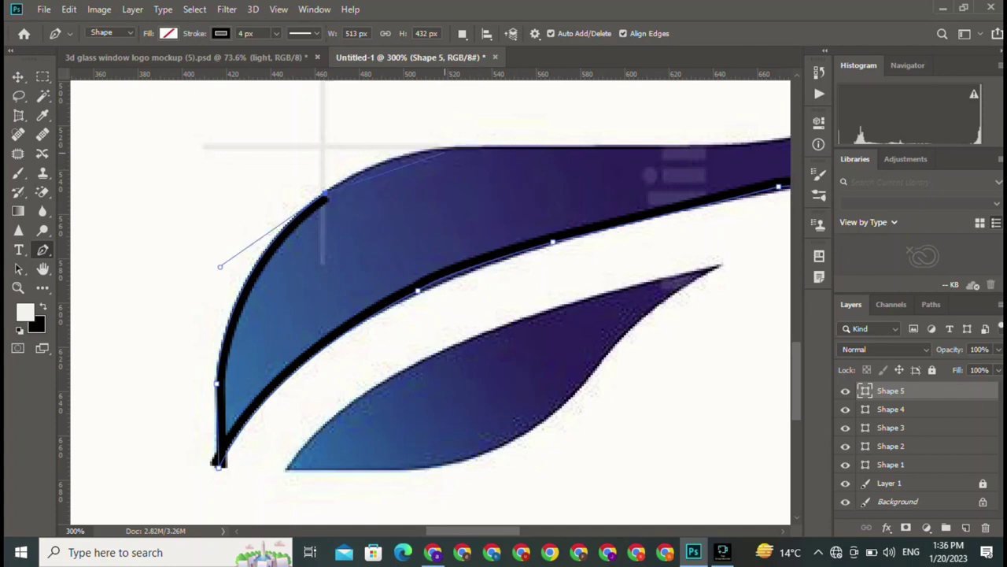
drag(451, 146, 543, 139)
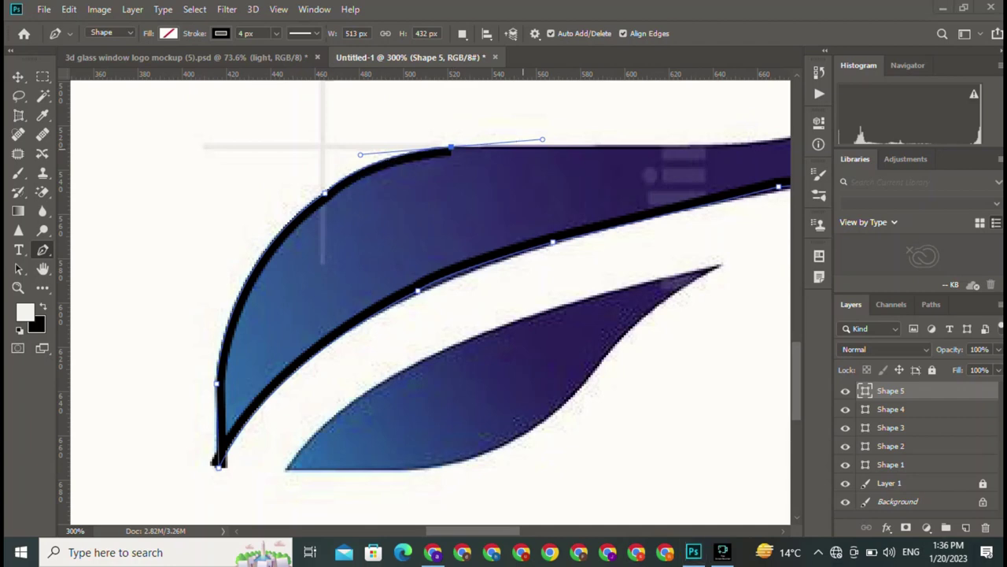
click(115, 552)
key(super)
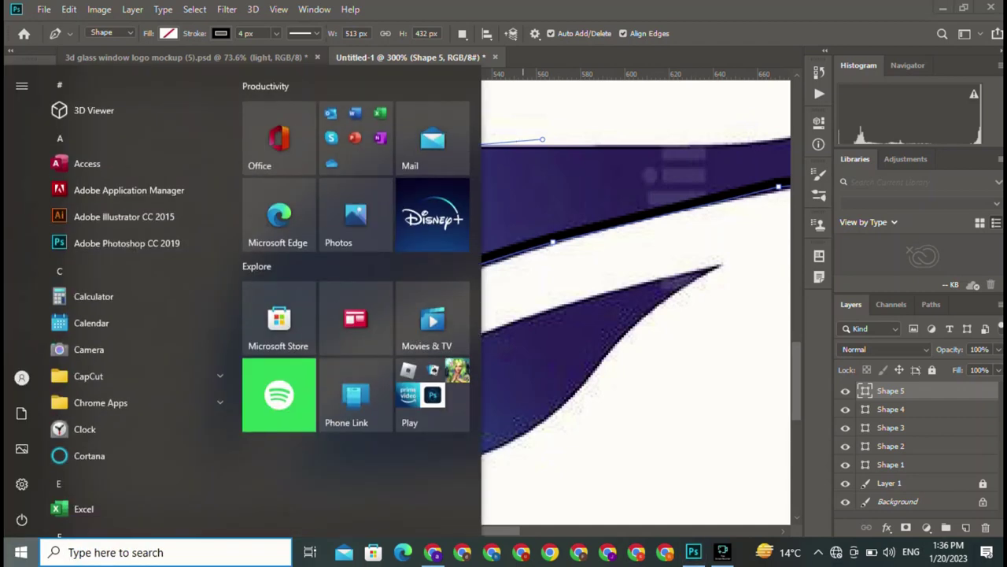
key(Escape)
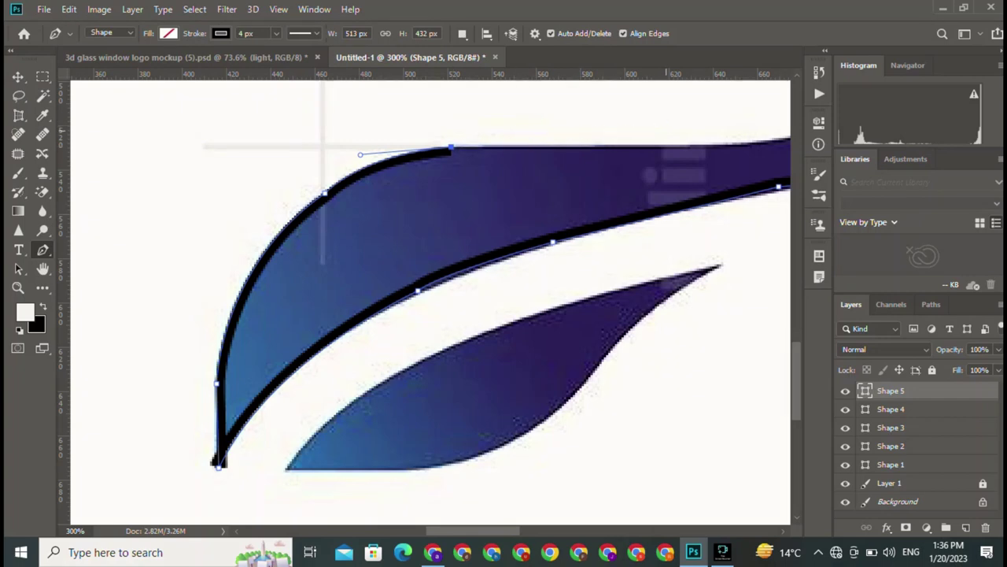
drag(323, 145, 108, 234)
Curve the outline up the swoosh's top edge and close it at the beak-like head tip.
click(521, 233)
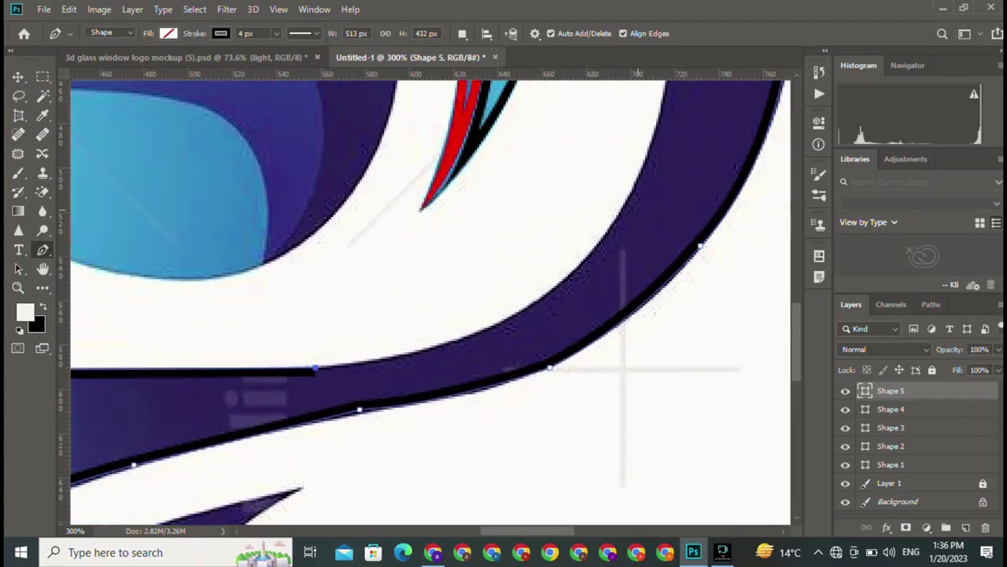
drag(521, 233, 312, 369)
mouse_move(592, 252)
mouse_down()
mouse_move(663, 149)
mouse_move(474, 290)
mouse_move(478, 178)
mouse_up()
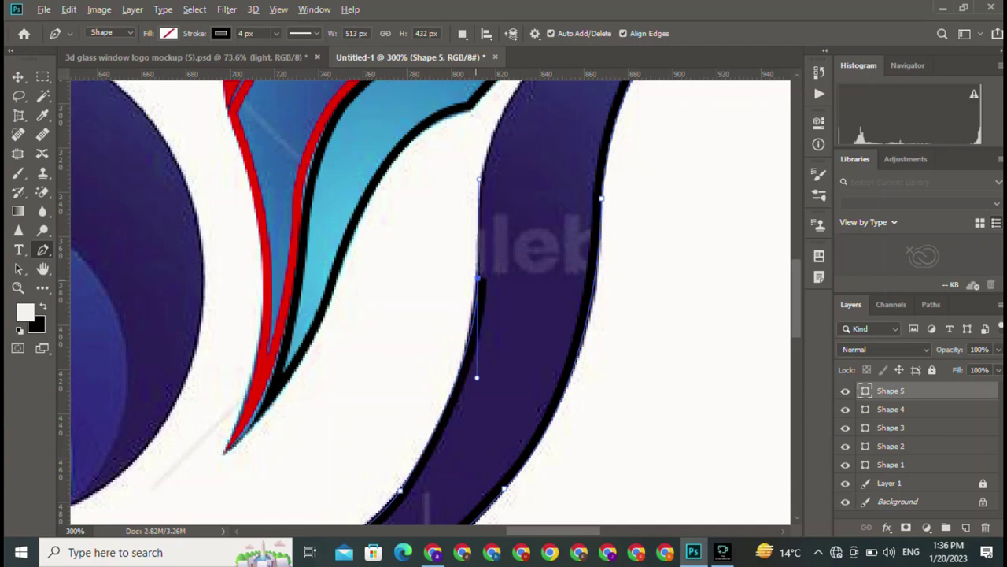
drag(533, 77, 425, 319)
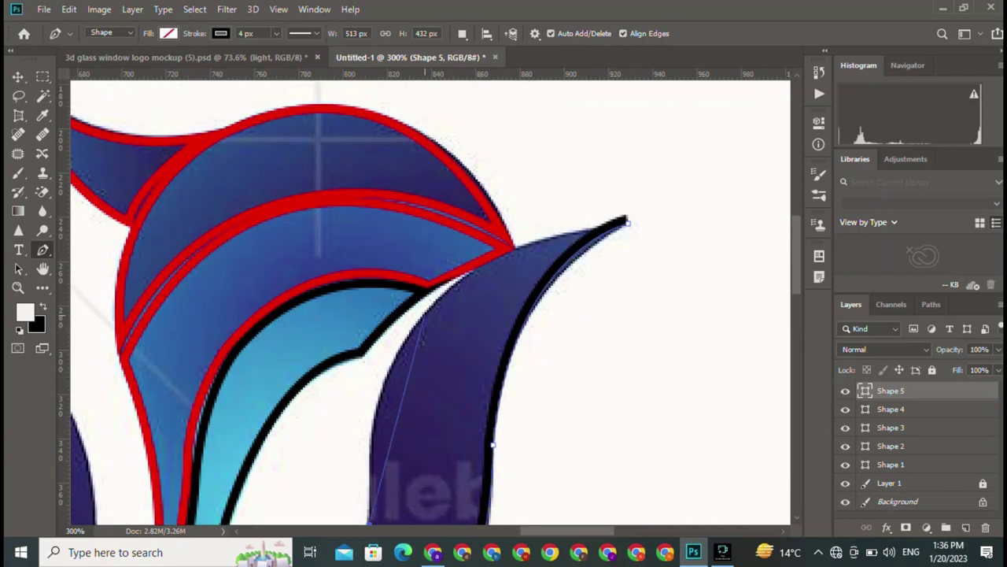
scroll(421, 319, down, 3)
mouse_move(397, 285)
mouse_down()
mouse_move(440, 228)
mouse_move(374, 327)
mouse_up()
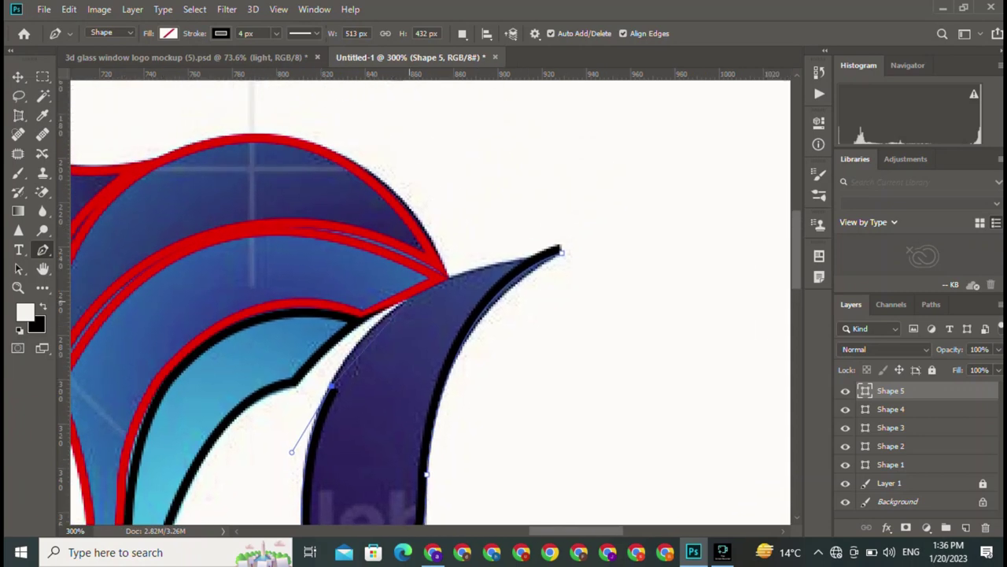
drag(447, 279, 519, 261)
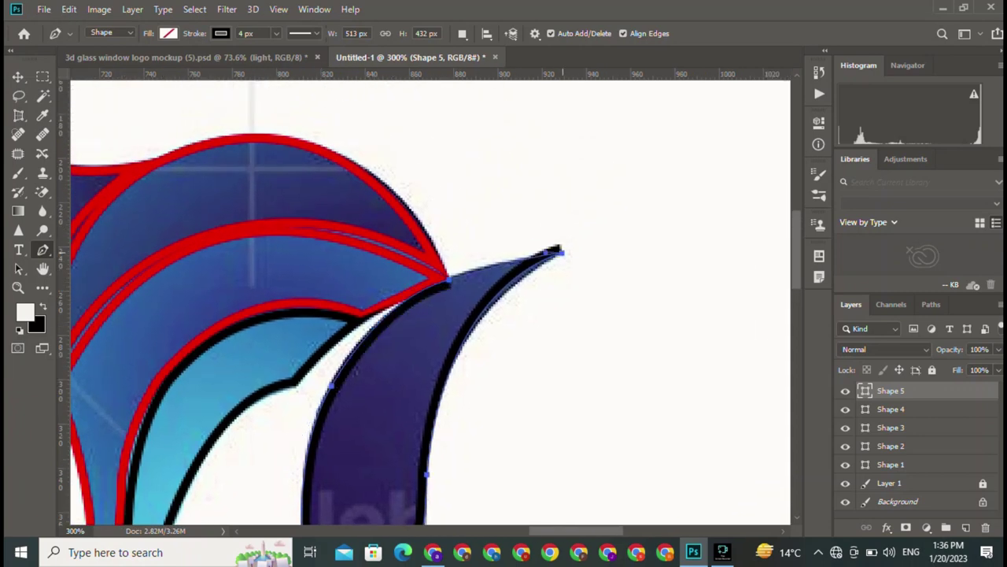
drag(560, 251, 595, 254)
Zoom out to the whole bird, switch to the Move tool, and zoom in on the tail leaf.
scroll(430, 301, up, 3)
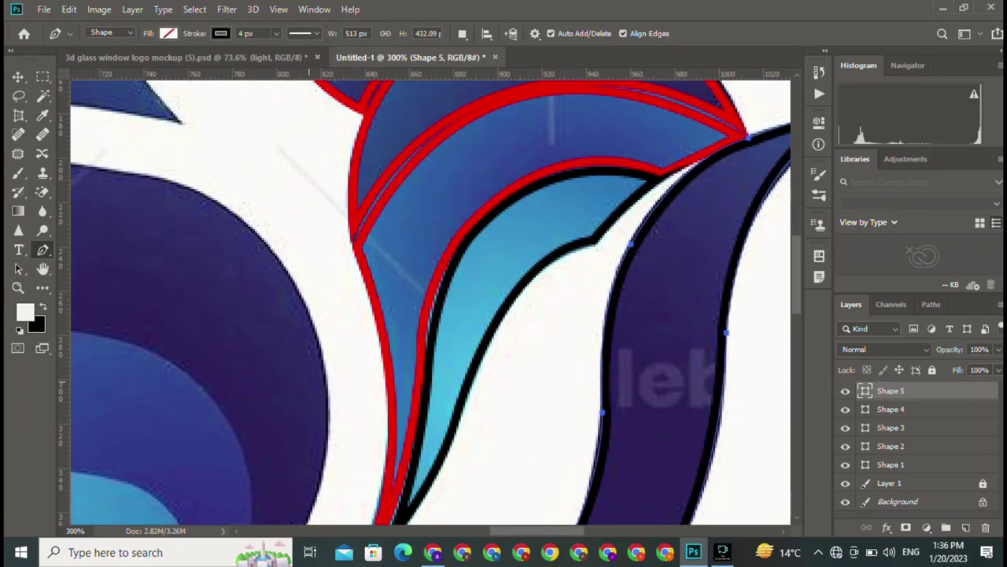
key(ctrl+minus)
key(ctrl+minus)
key(ctrl+minus)
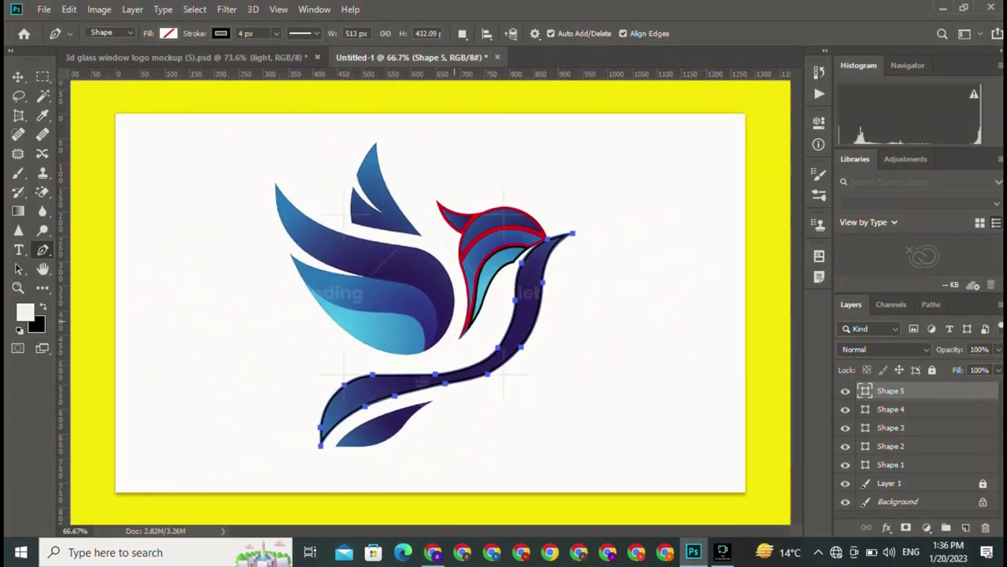
key(v)
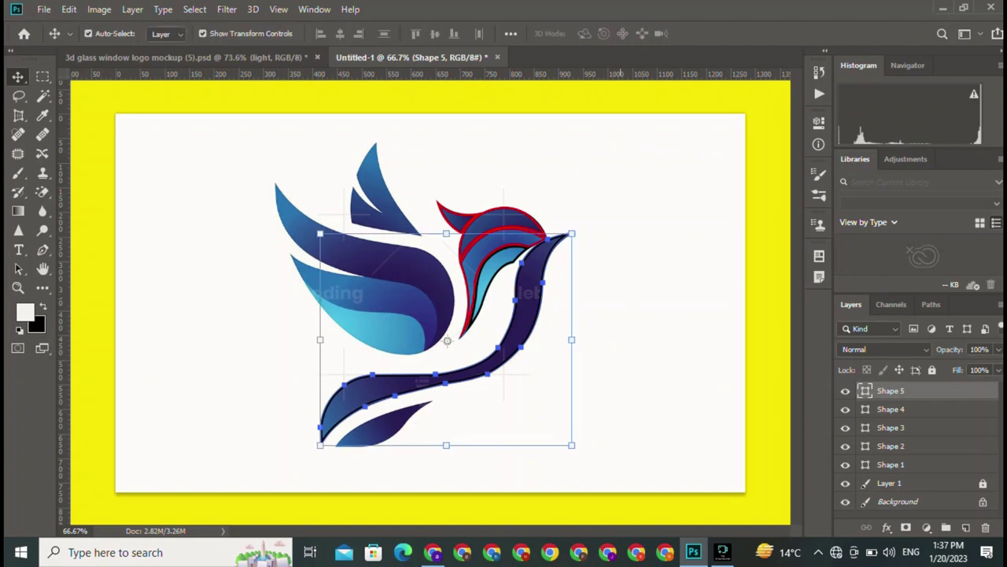
key(ctrl+plus)
key(ctrl+plus)
key(ctrl+plus)
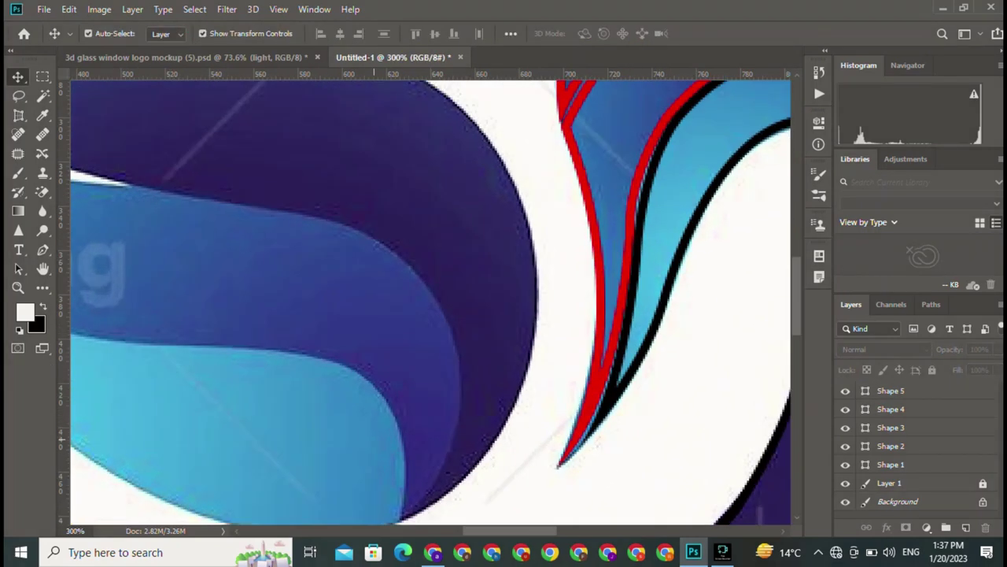
Start Shape 6 at the small leaf's base and curve its upper edge to a sharp feather tip.
scroll(430, 301, down, 5)
scroll(430, 301, down, 2)
key(p)
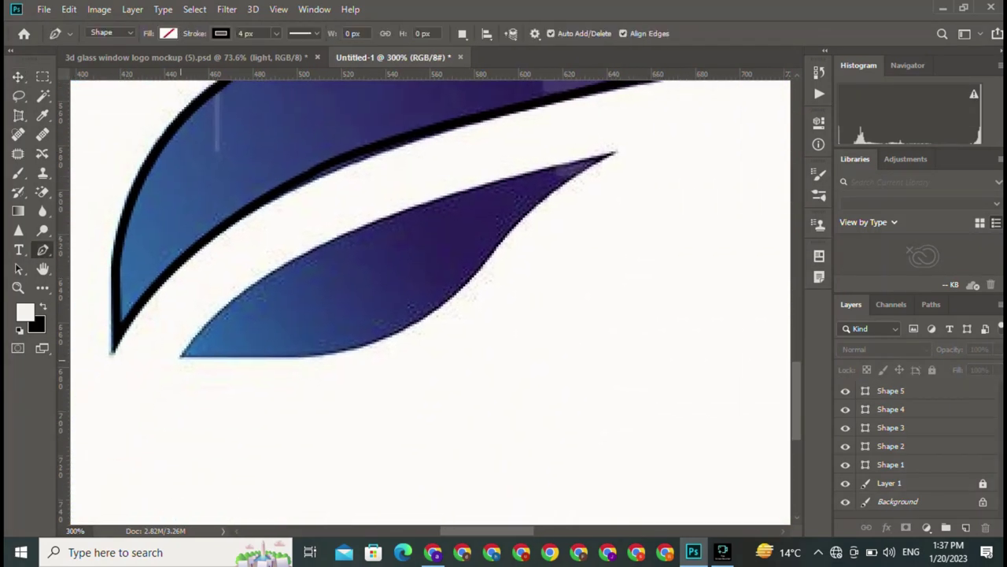
click(180, 354)
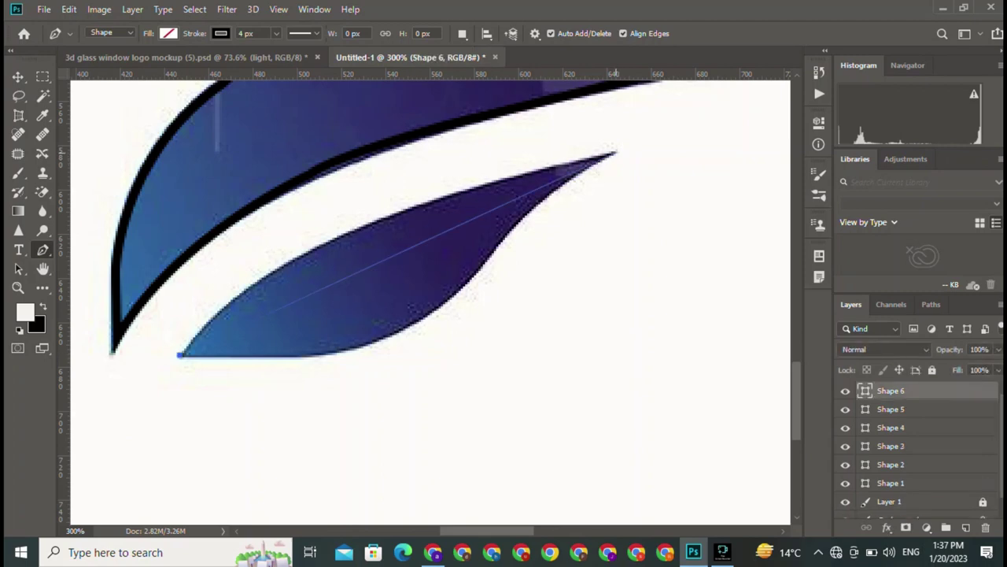
mouse_move(614, 151)
mouse_down()
mouse_move(726, 190)
mouse_move(724, 169)
mouse_move(715, 173)
mouse_up()
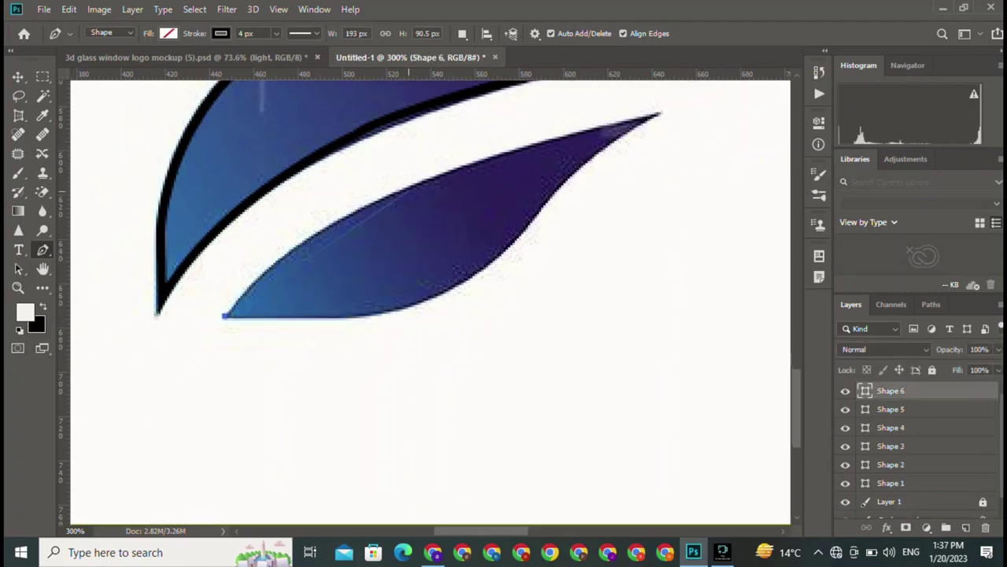
drag(417, 188, 514, 164)
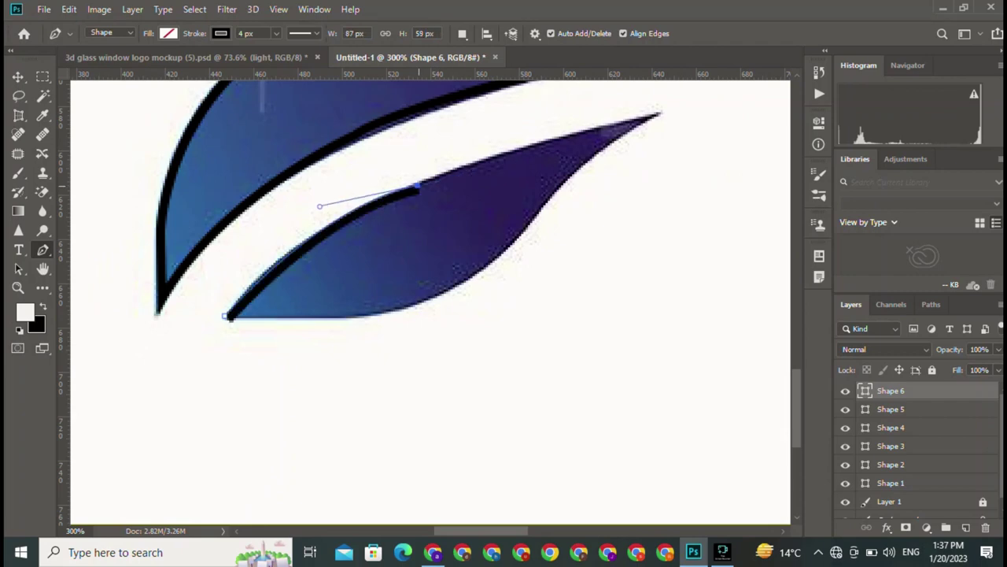
scroll(431, 302, up, 3)
scroll(431, 301, right, 3)
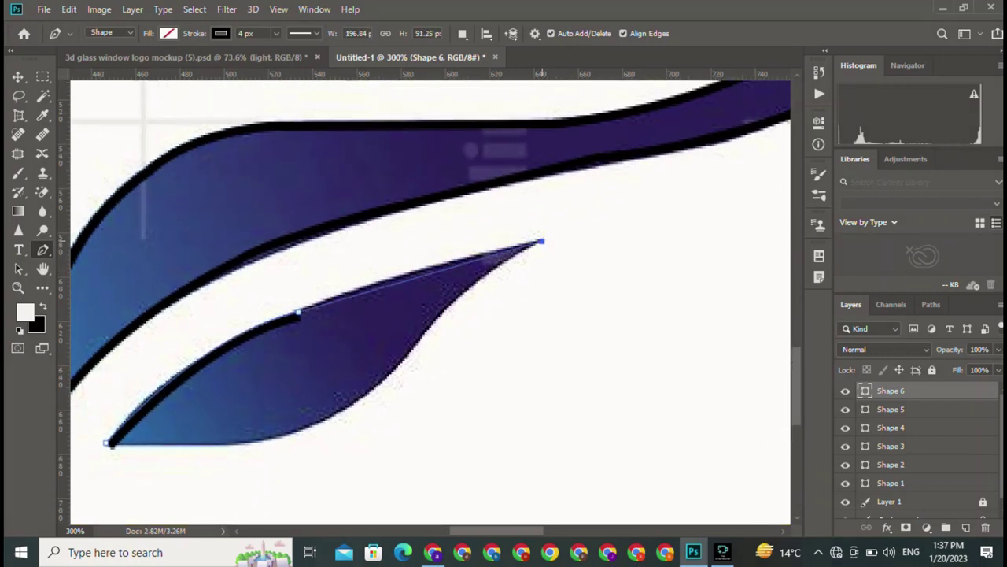
drag(541, 242, 668, 229)
key(ctrl+z)
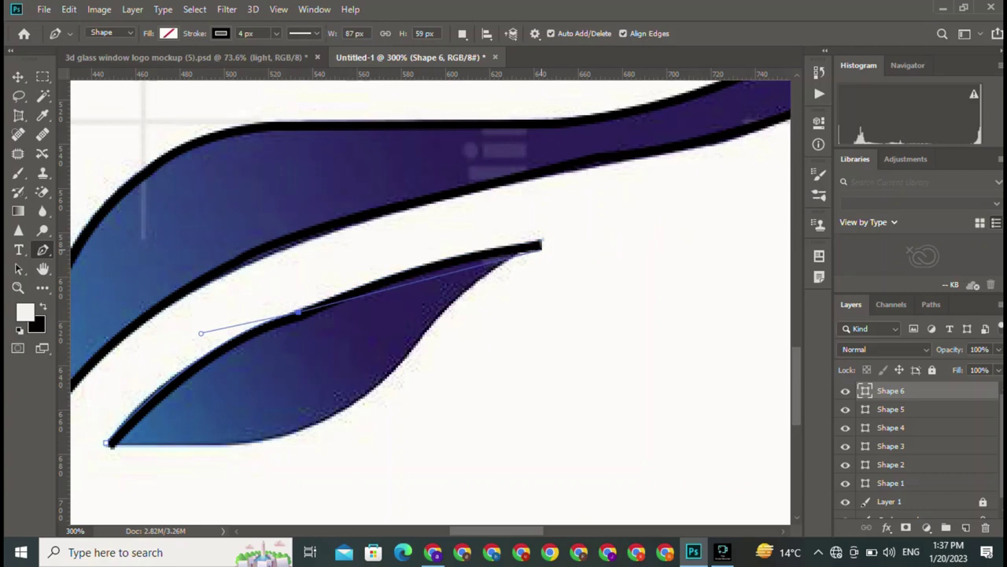
click(423, 271)
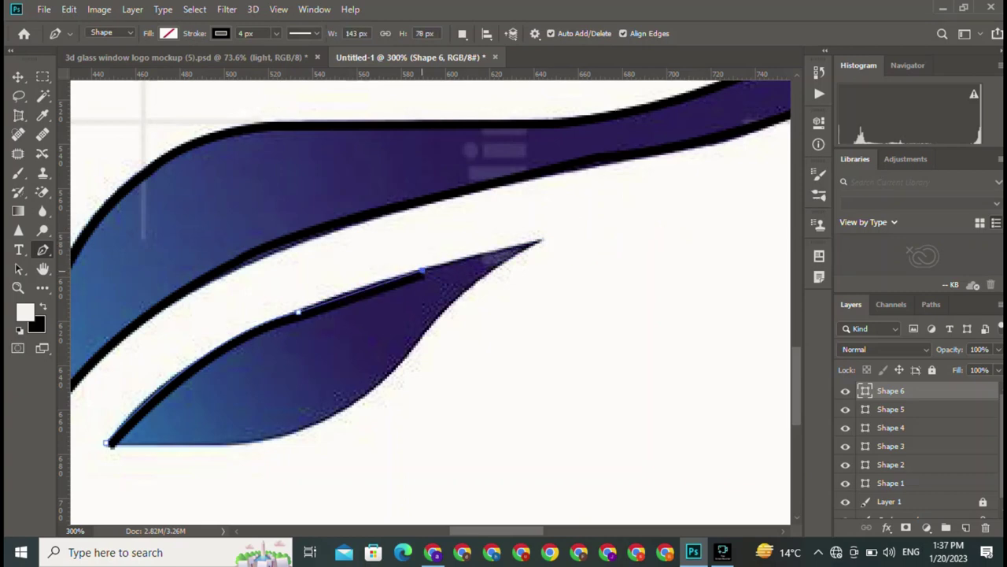
key(ctrl+z)
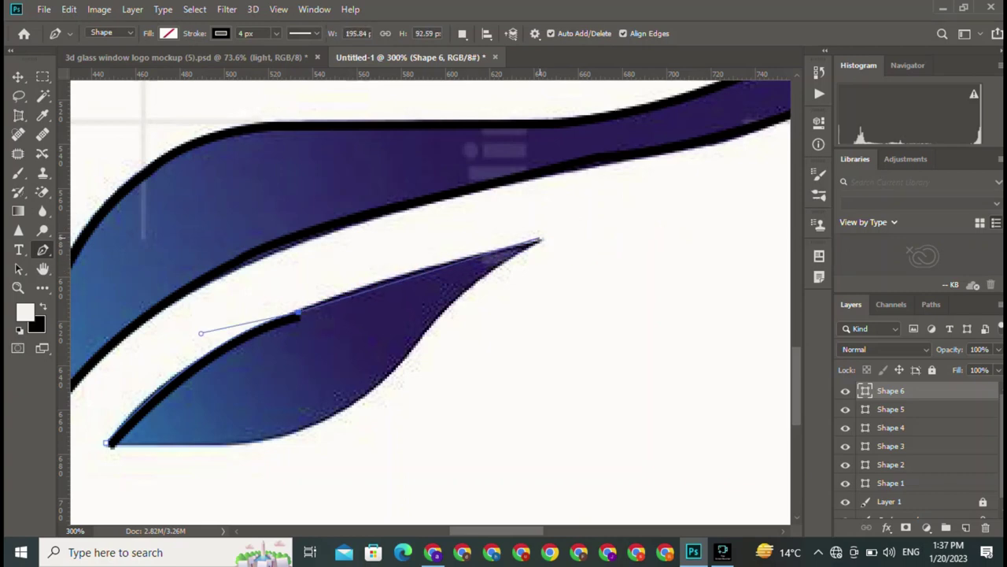
mouse_move(539, 238)
mouse_down()
mouse_move(637, 242)
mouse_move(708, 213)
mouse_up()
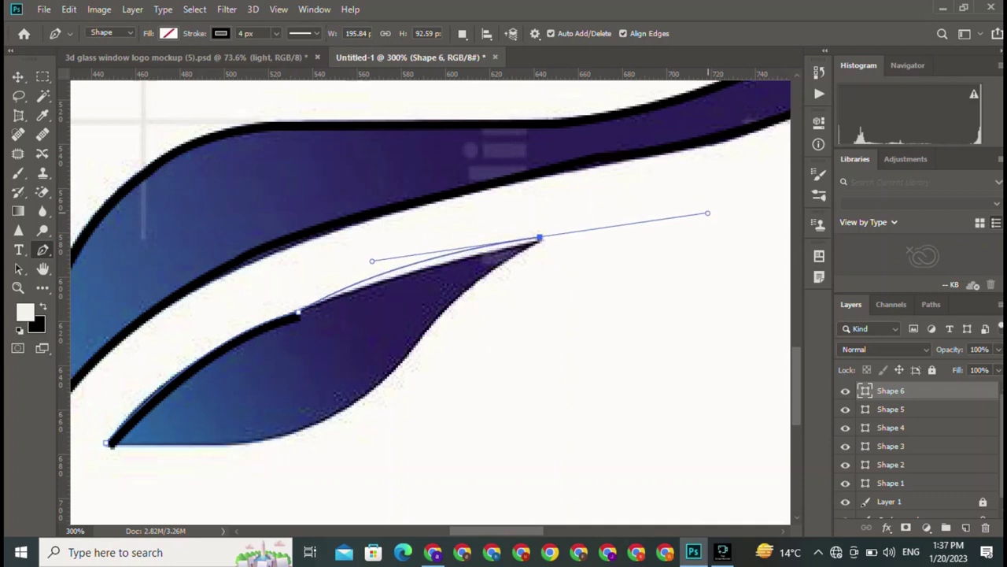
alt+click(540, 238)
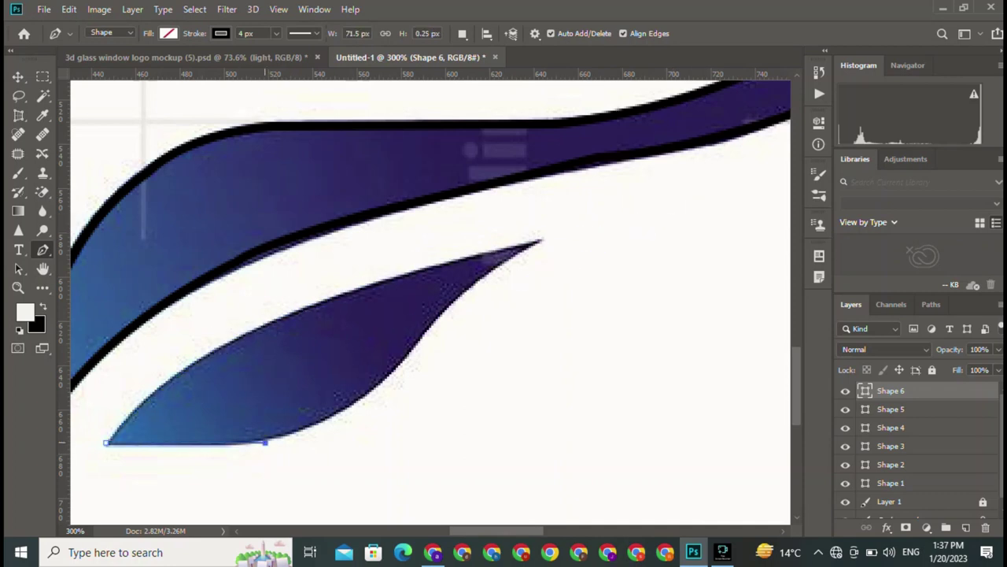
Add curved points along the feather's lower edge and join them back to the start point.
click(265, 443)
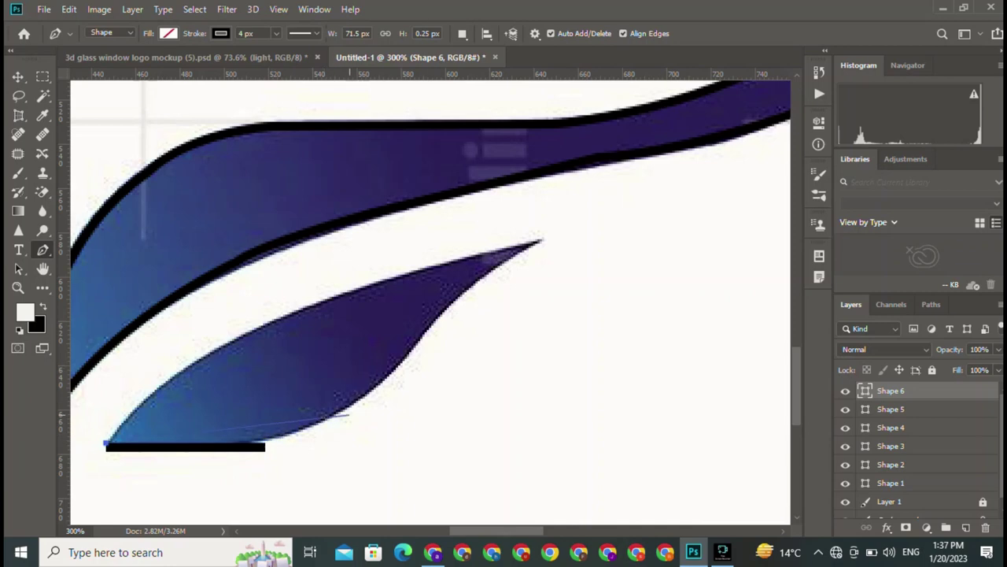
key(ctrl+z)
mouse_move(337, 408)
mouse_down()
mouse_move(464, 371)
mouse_move(468, 361)
mouse_move(393, 362)
mouse_up()
drag(357, 361, 363, 363)
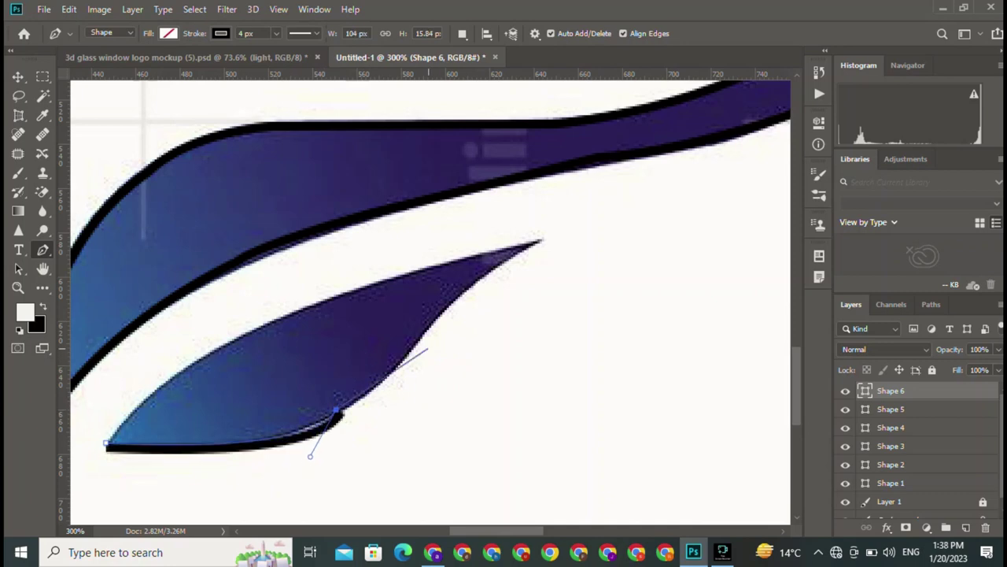
mouse_move(431, 329)
mouse_down()
mouse_move(450, 315)
mouse_move(438, 308)
mouse_up()
key(ctrl+z)
drag(398, 365, 414, 335)
drag(336, 409, 310, 454)
drag(394, 381, 362, 364)
key(Return)
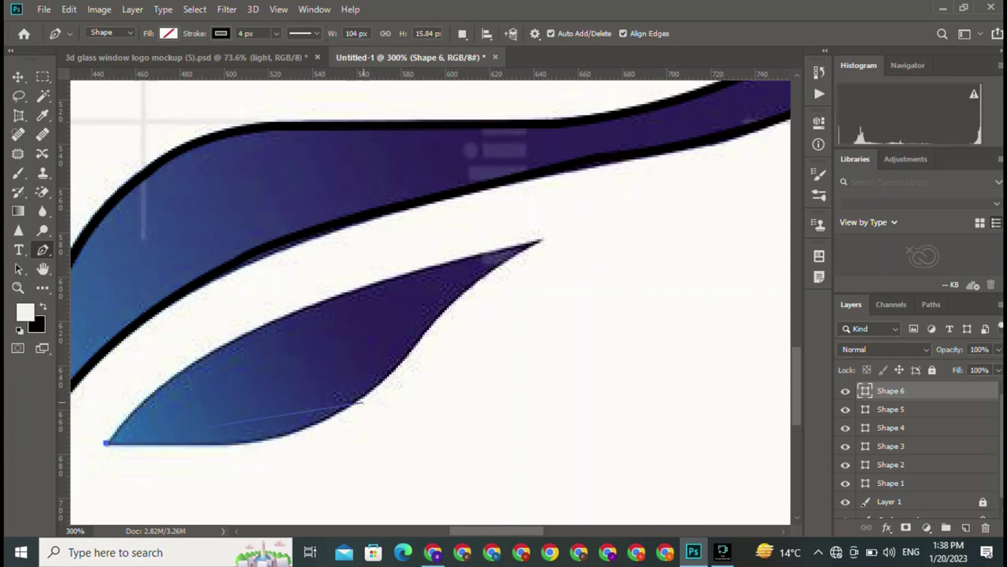
Redraw the feather's right edge to the tip and back along the top, closing the outline.
ctrl+click(361, 397)
drag(322, 443, 309, 462)
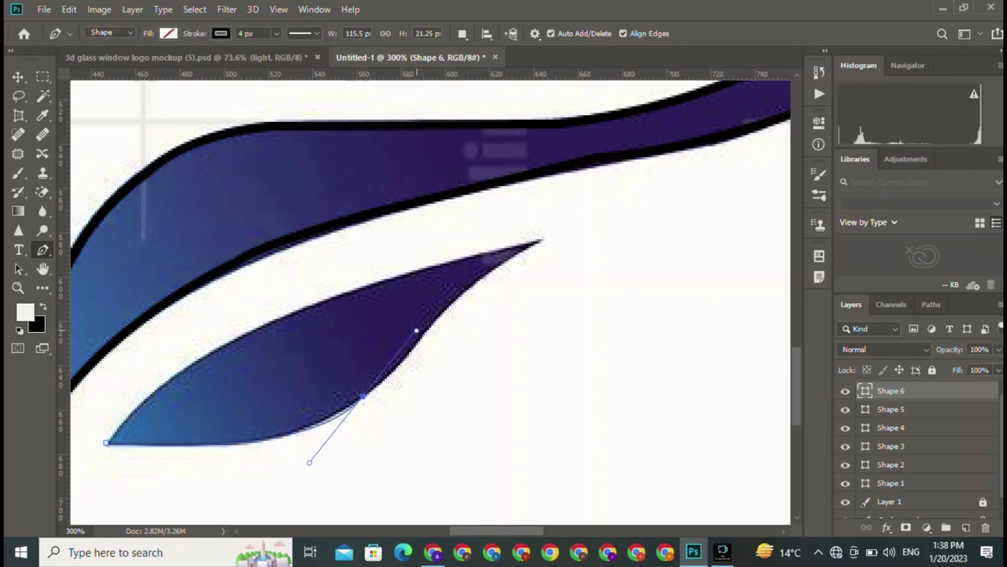
alt+click(363, 398)
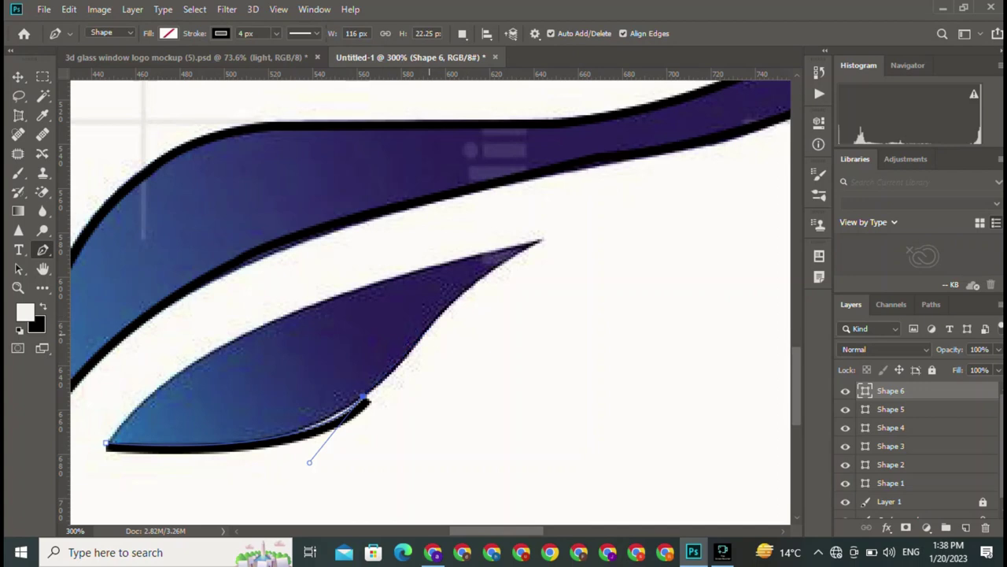
drag(457, 301, 482, 266)
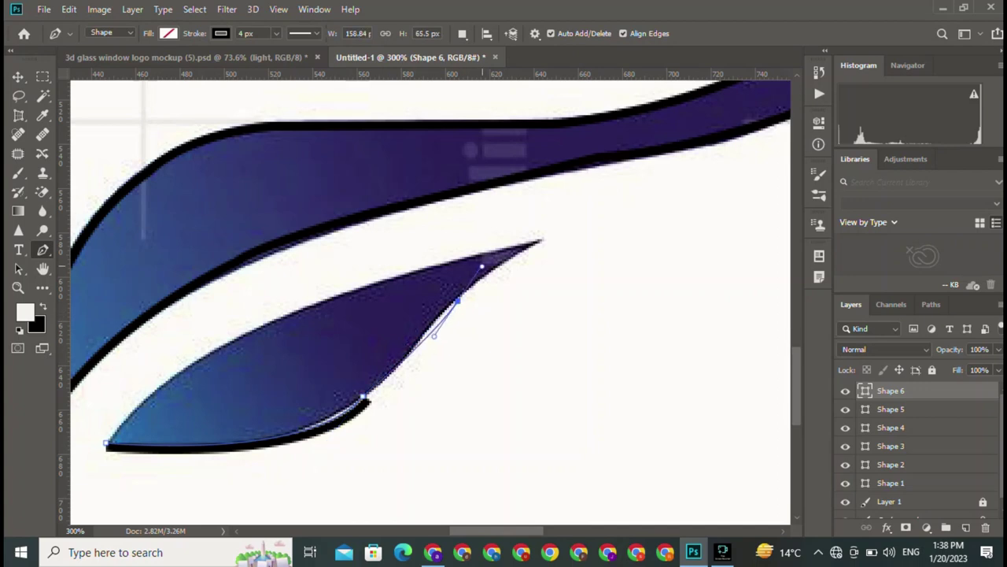
key(ctrl+z)
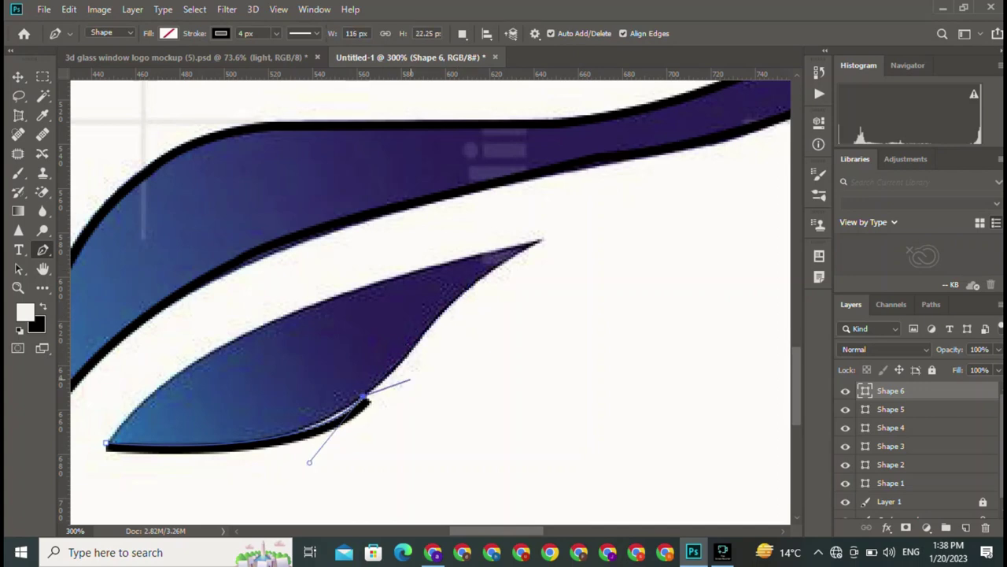
click(416, 346)
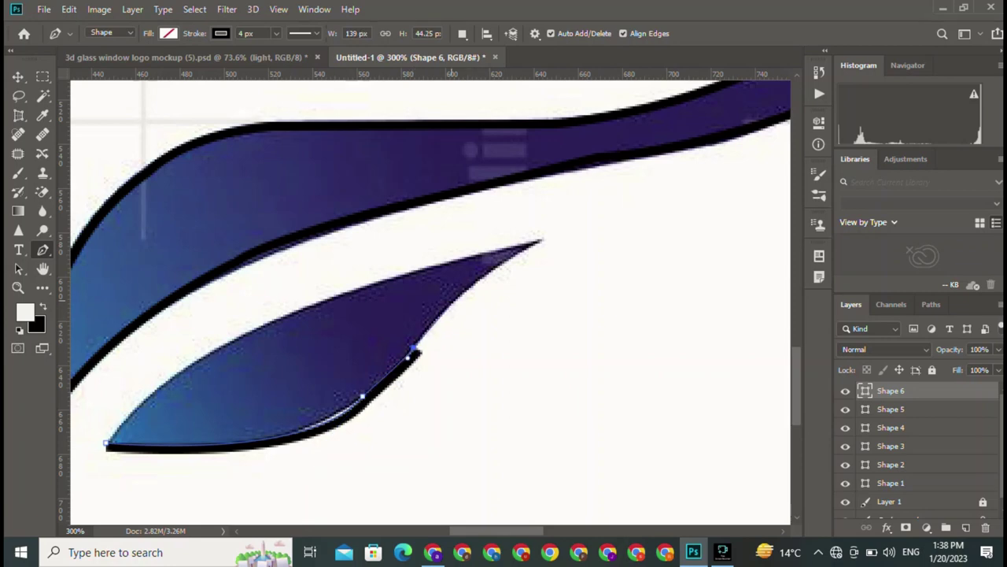
drag(482, 280, 504, 277)
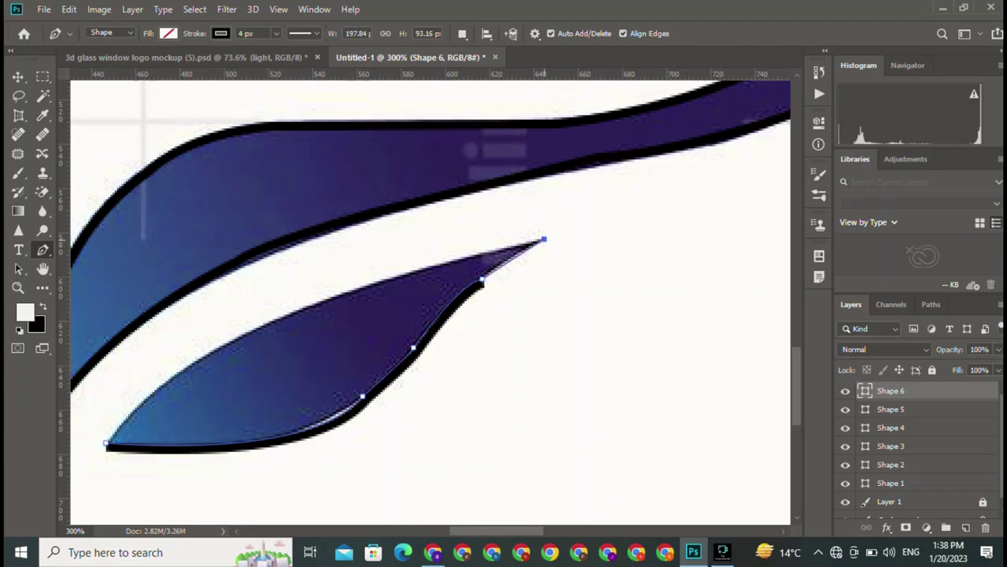
drag(543, 239, 558, 240)
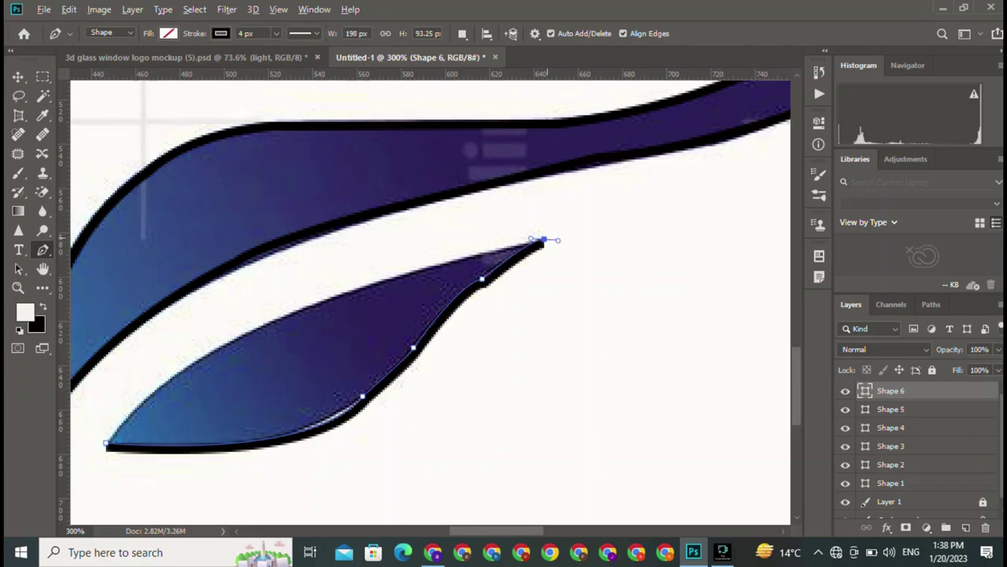
drag(304, 309, 253, 339)
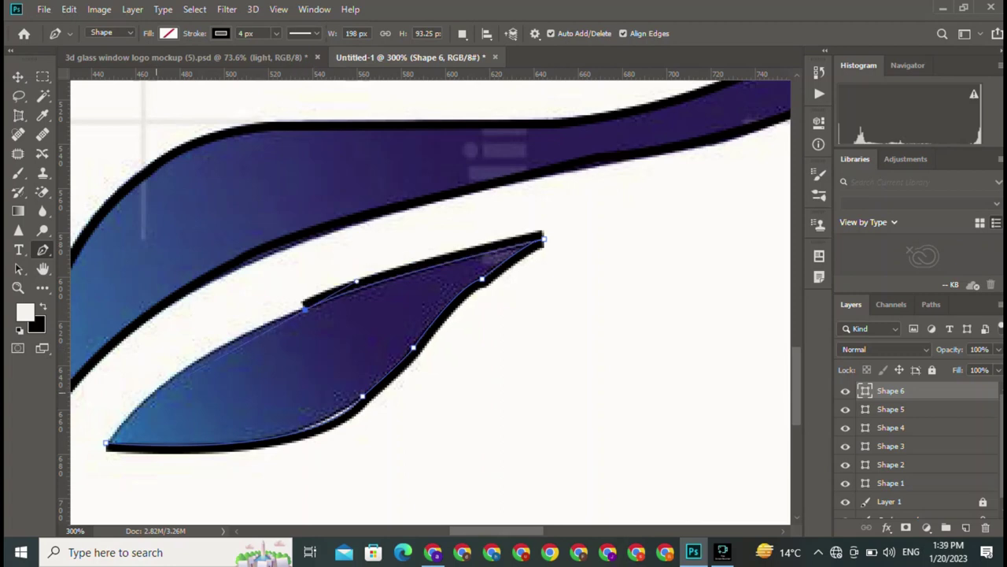
drag(155, 387, 129, 432)
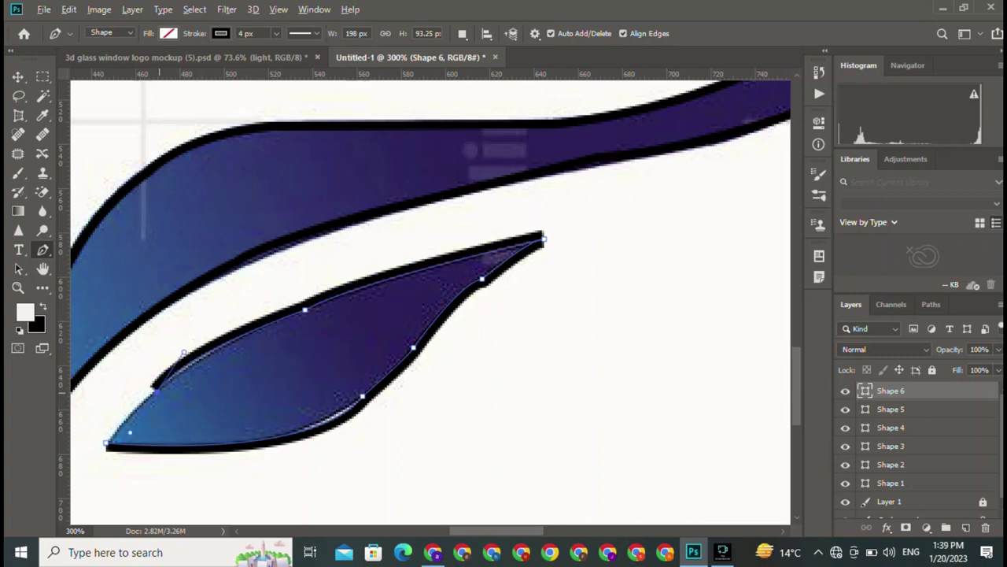
click(106, 441)
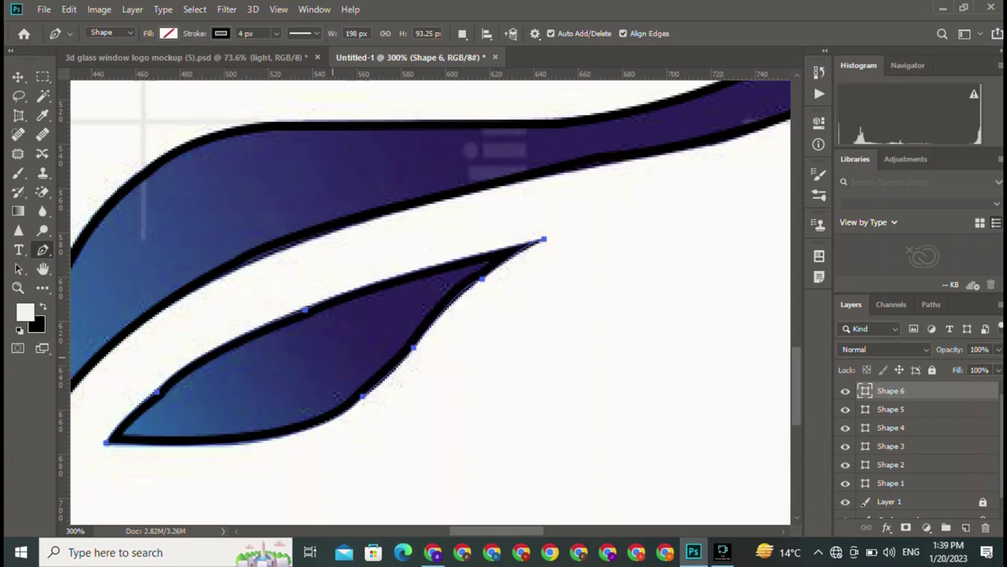
key(v)
scroll(431, 301, down, 5)
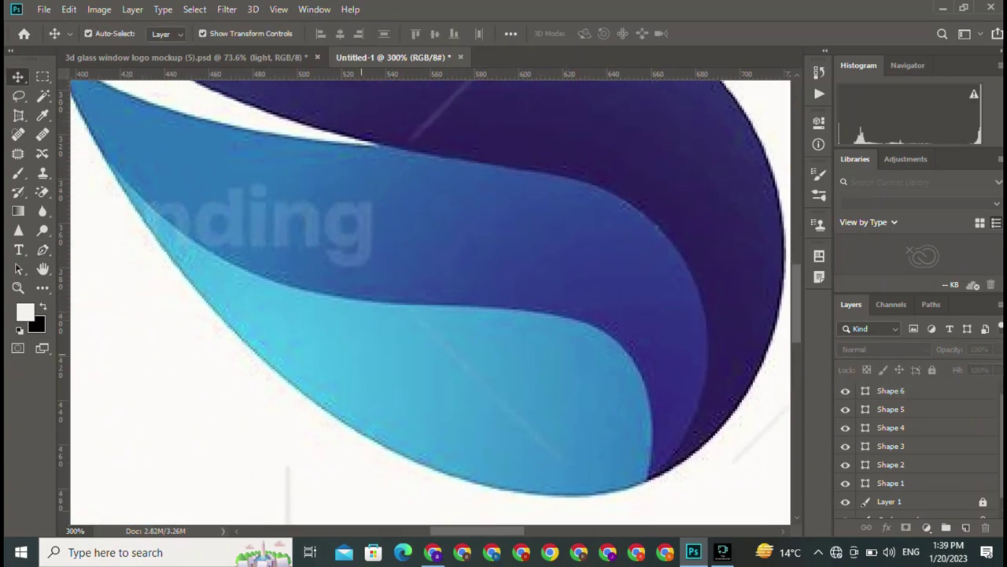
Start the Shape 7 outline at the light-blue feather's bottom tip, zoomed out to the whole logo.
key(p)
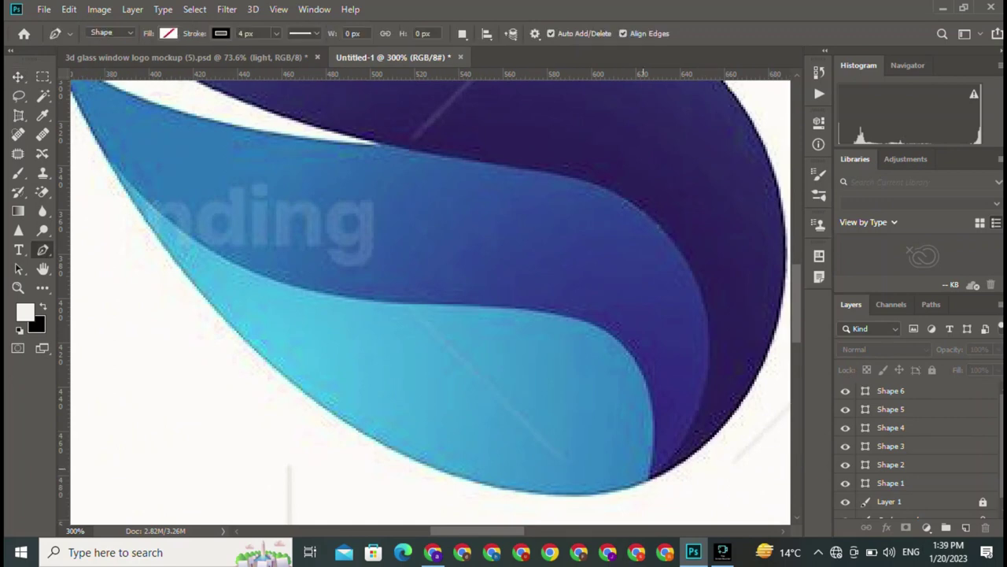
click(650, 478)
drag(119, 189, 149, 137)
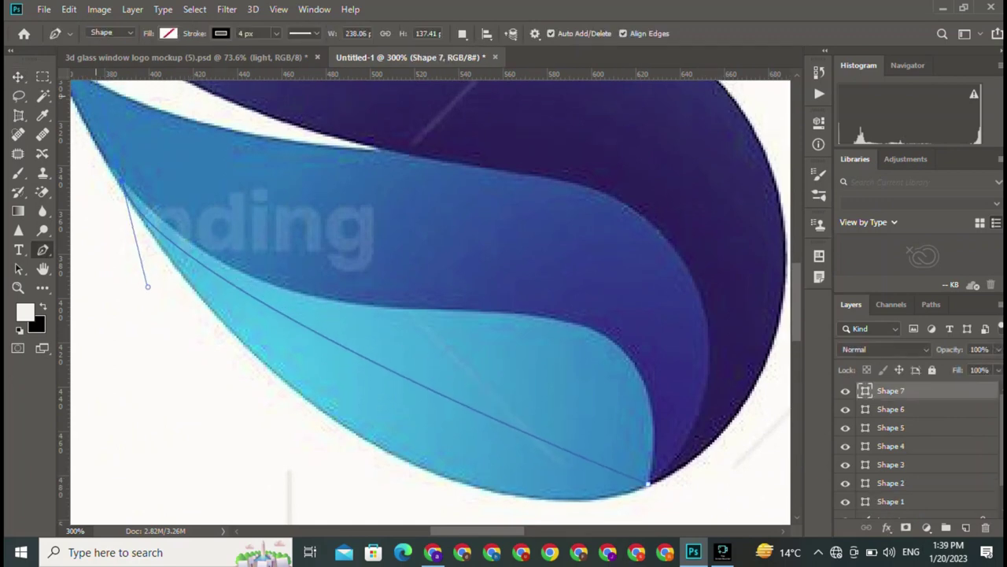
scroll(149, 137, up, 4)
key(ctrl+minus)
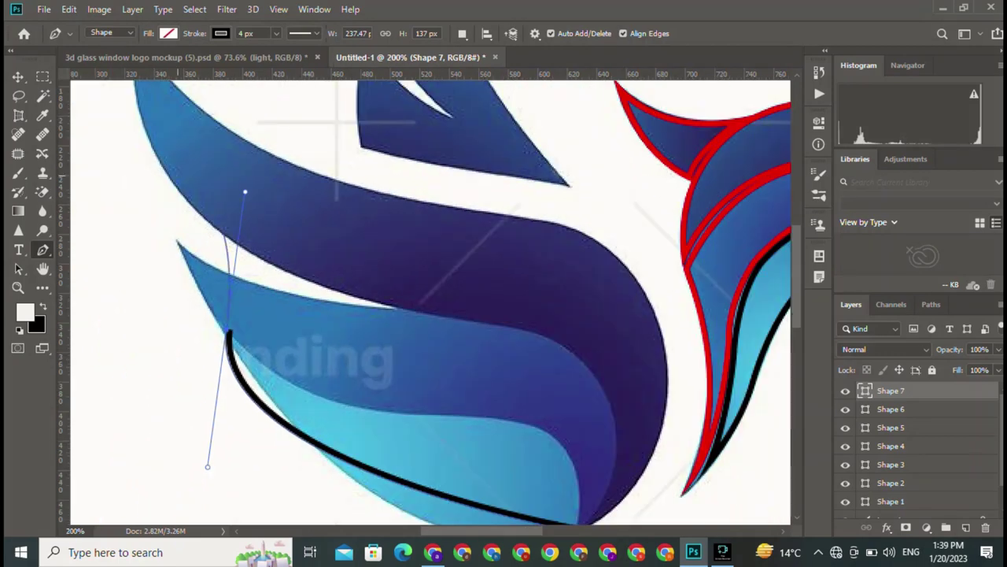
drag(207, 466, 154, 365)
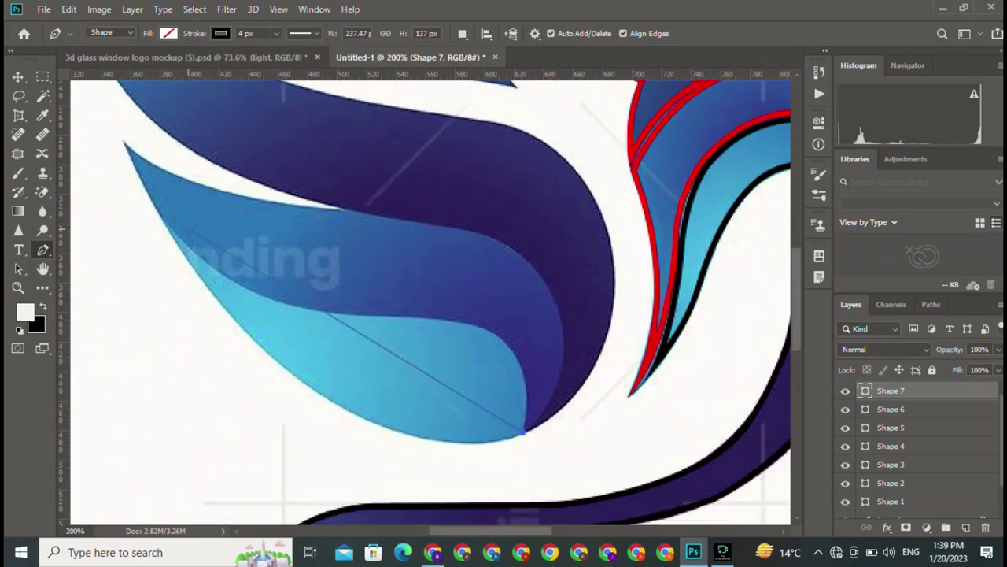
scroll(168, 94, up, 3)
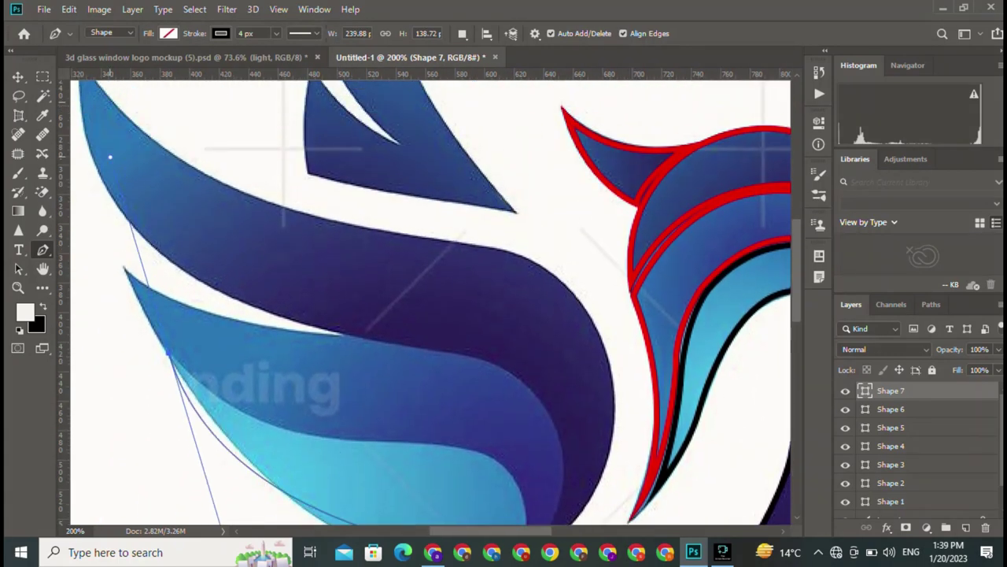
key(ctrl+minus)
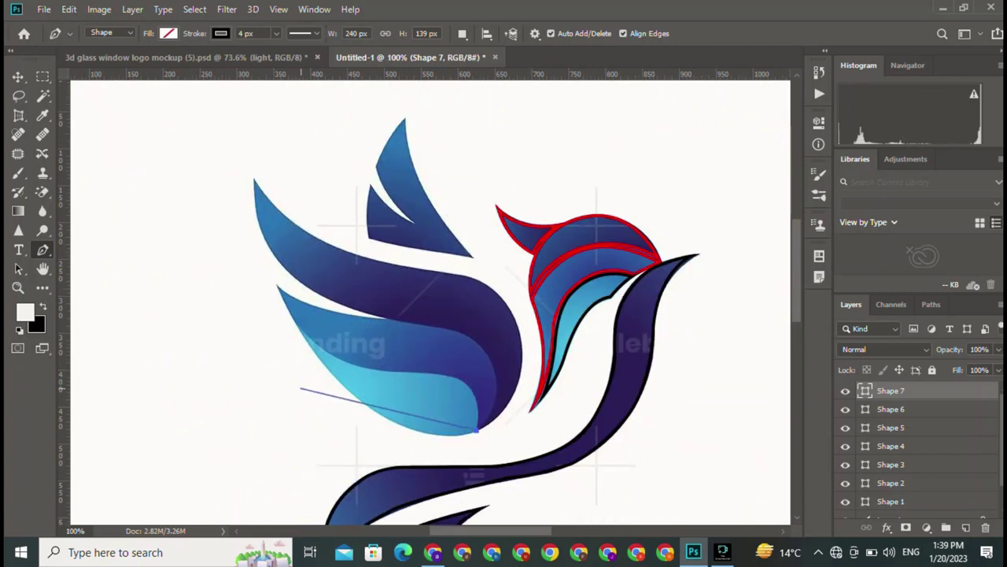
Add a sharp lower-left corner and curved bottom-edge points, closing and deselecting the outline.
drag(305, 335, 212, 201)
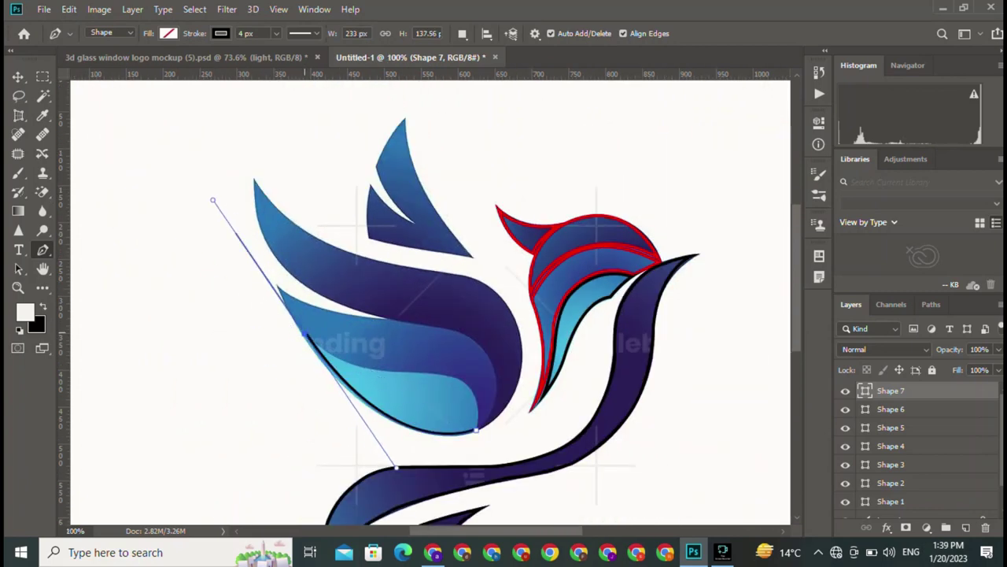
alt+click(305, 335)
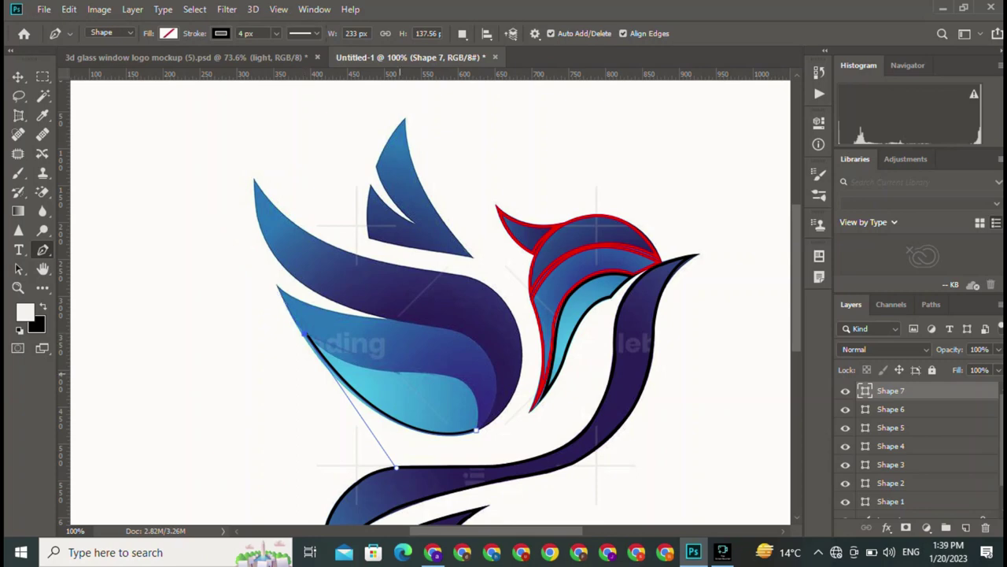
drag(392, 372, 447, 372)
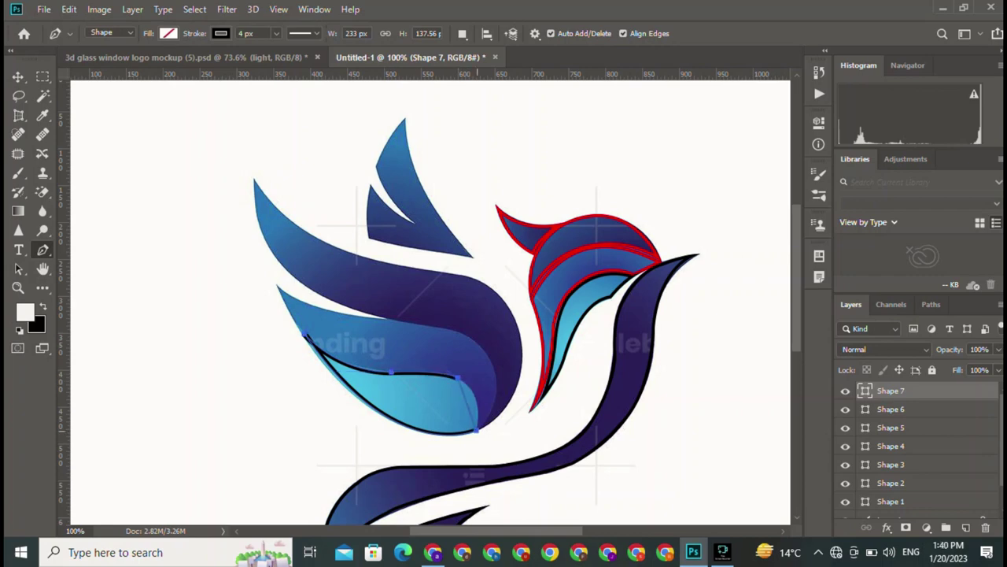
drag(476, 430, 486, 393)
key(v)
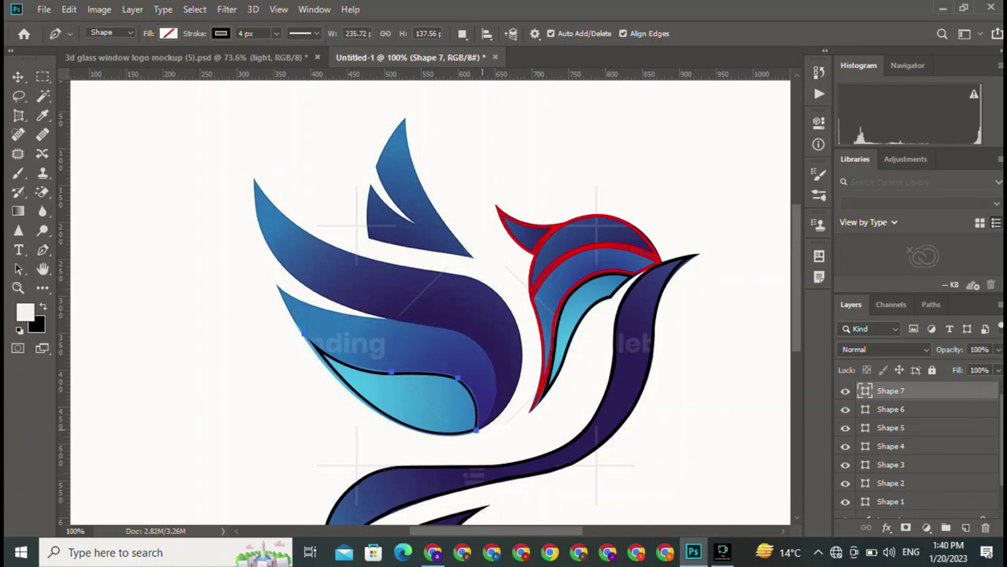
click(455, 377)
key(p)
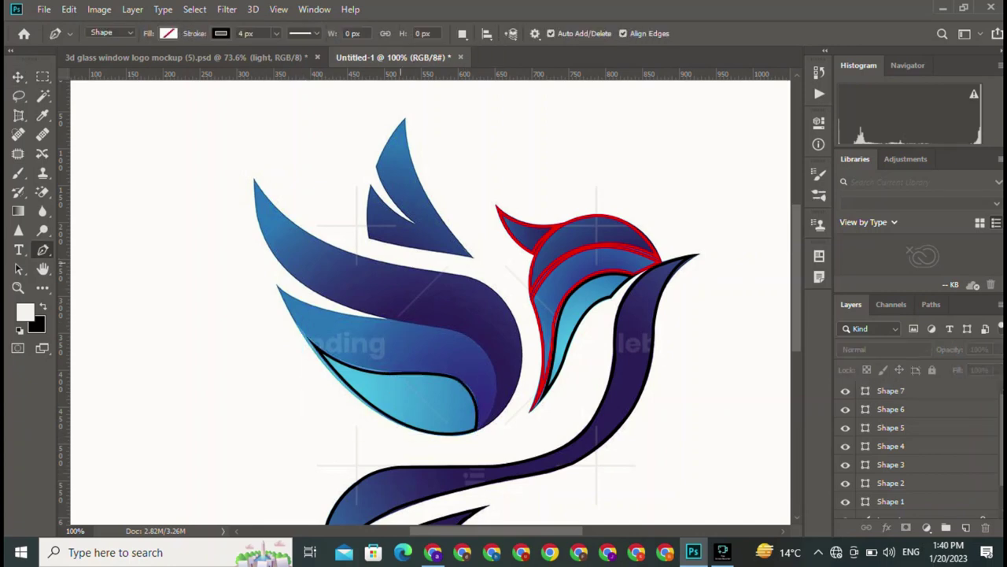
Trace Shape 8 around the pointed top feather's tip, inner edge and notch, then deselect it.
click(472, 256)
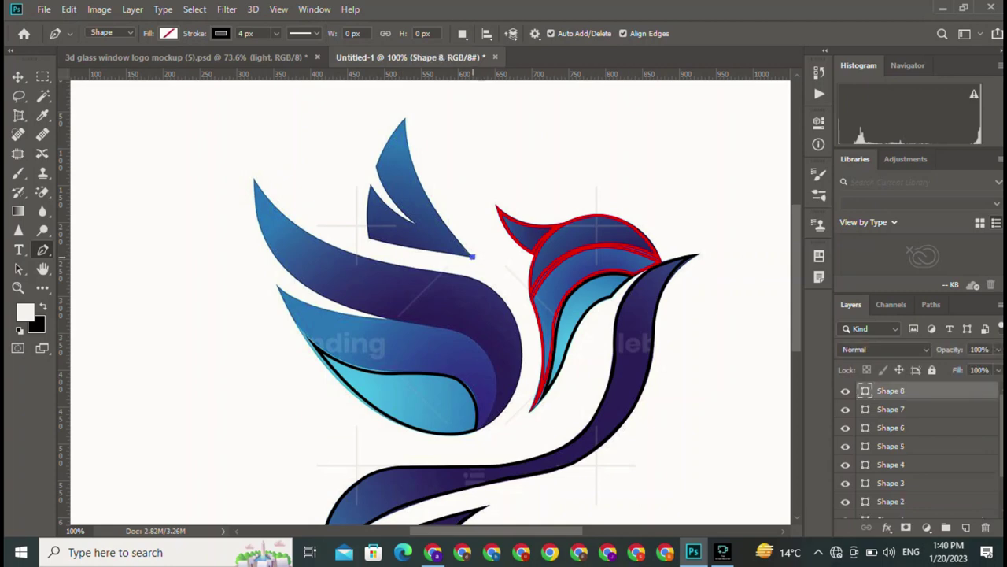
mouse_move(406, 118)
mouse_down()
mouse_move(407, 81)
mouse_move(395, 103)
mouse_move(406, 163)
mouse_up()
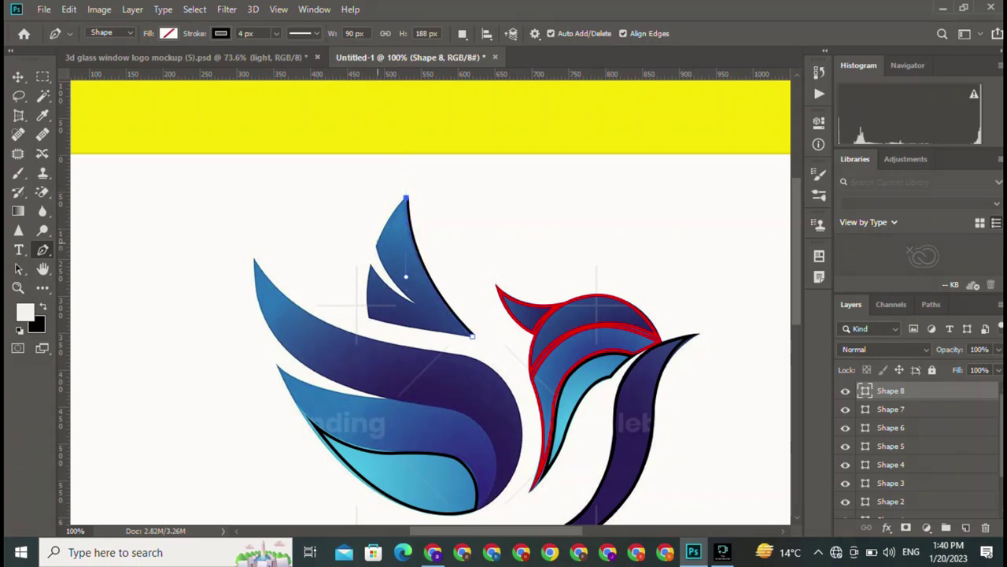
drag(374, 247, 362, 281)
alt+click(374, 248)
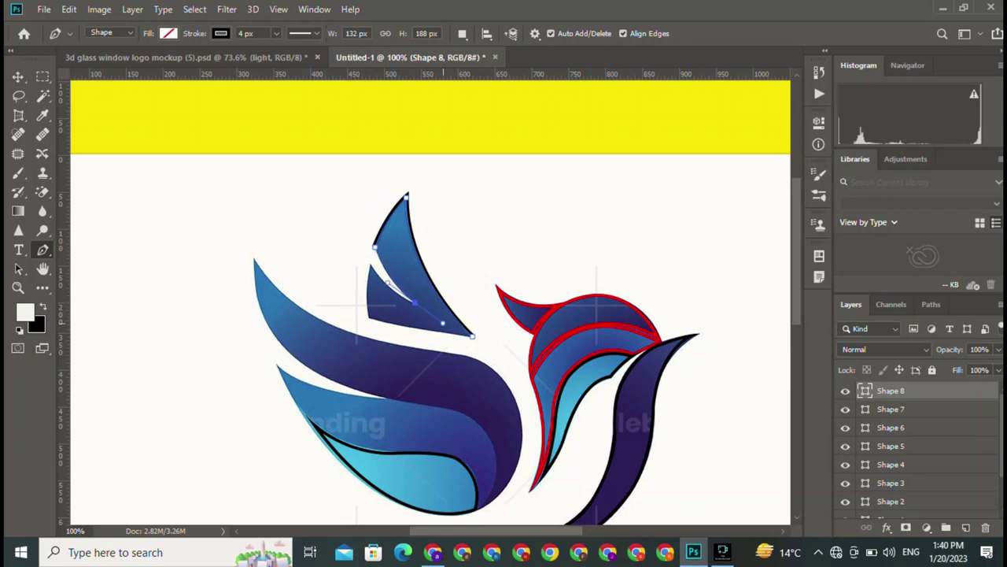
drag(443, 323, 341, 224)
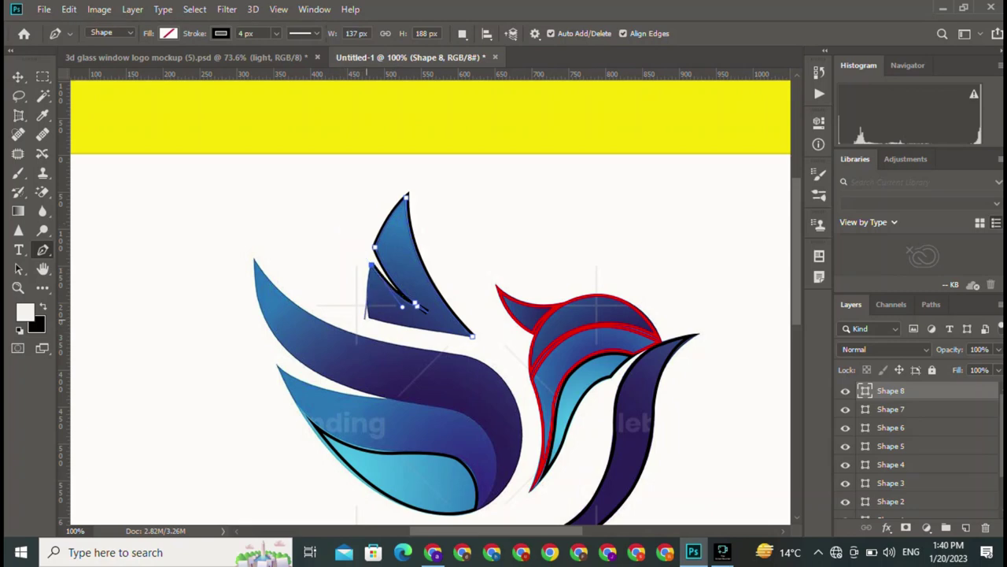
drag(368, 317, 373, 334)
alt+click(367, 316)
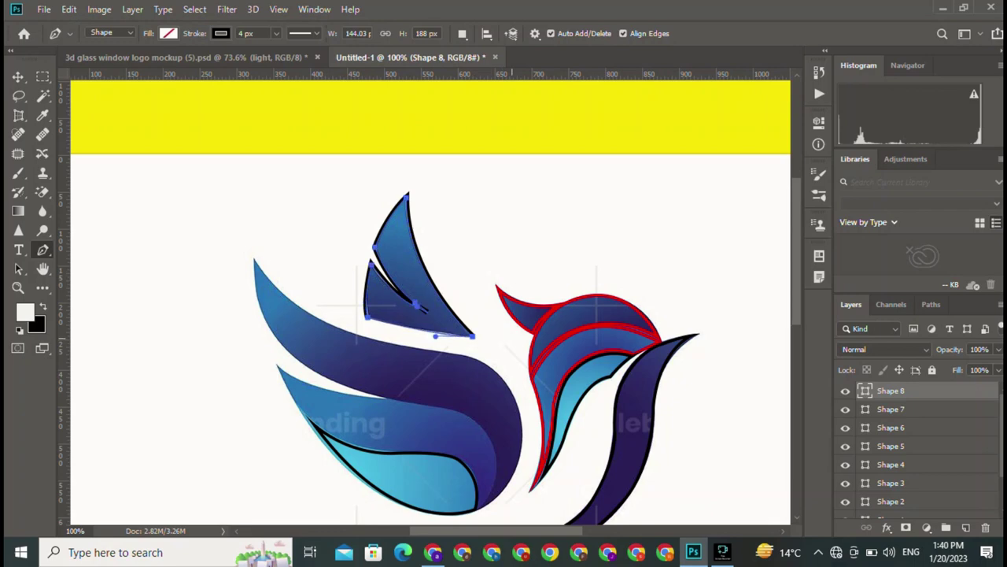
key(ctrl+z)
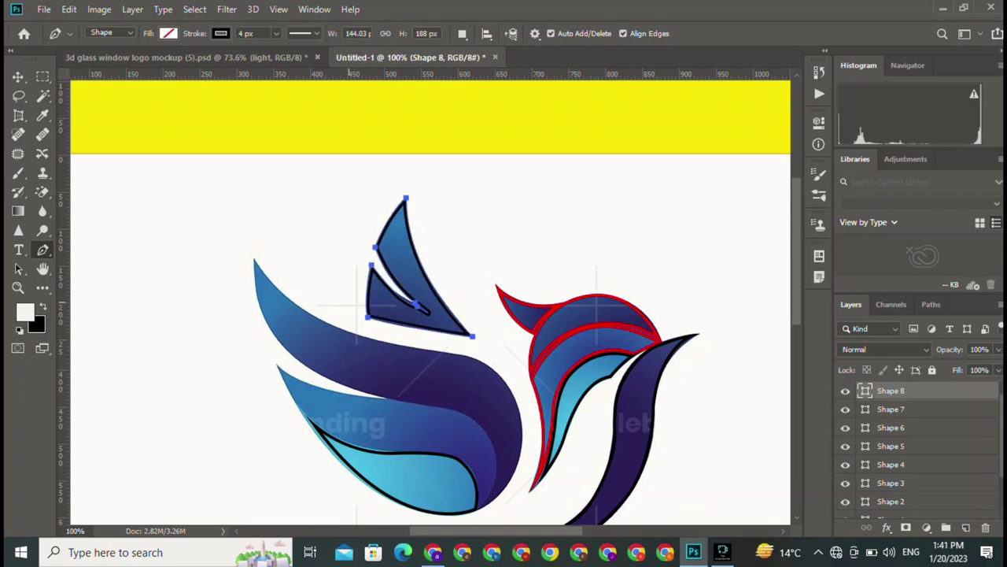
key(v)
click(370, 189)
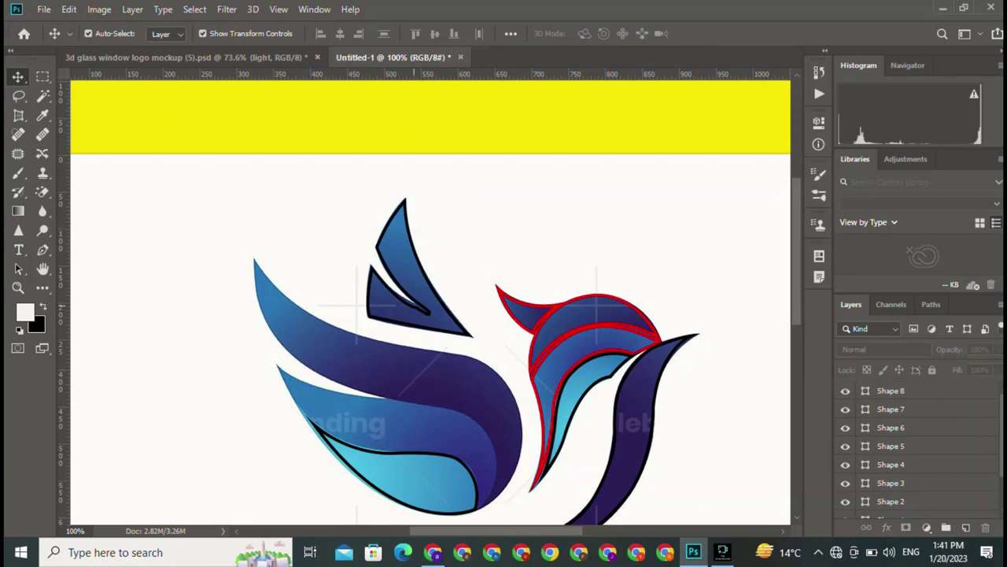
Zoom in, select Shape 8, and reshape the curve of the feather's inner notch.
scroll(458, 343, down, 2)
scroll(458, 343, up, 3)
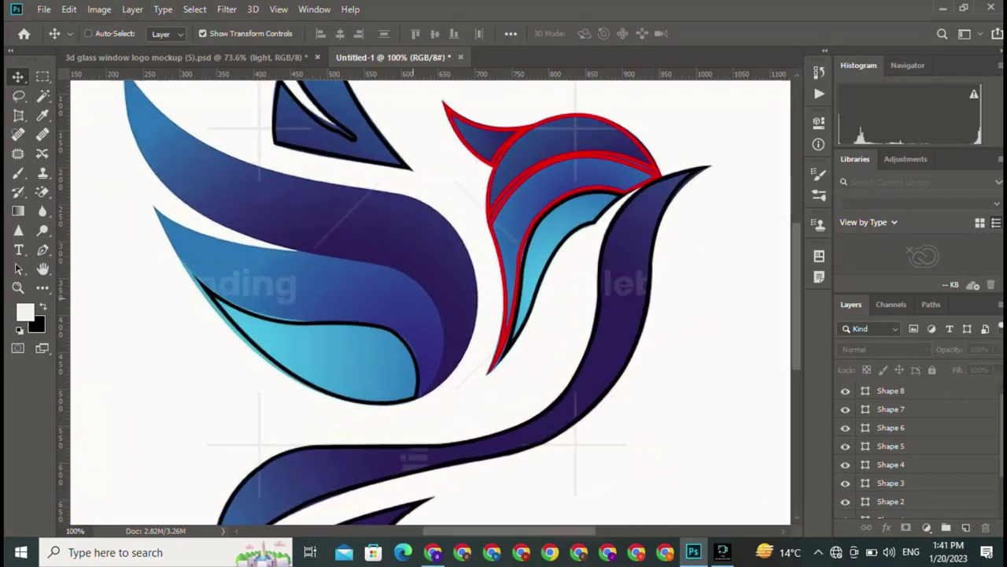
scroll(458, 343, up, 3)
scroll(458, 343, up, 2)
click(346, 85)
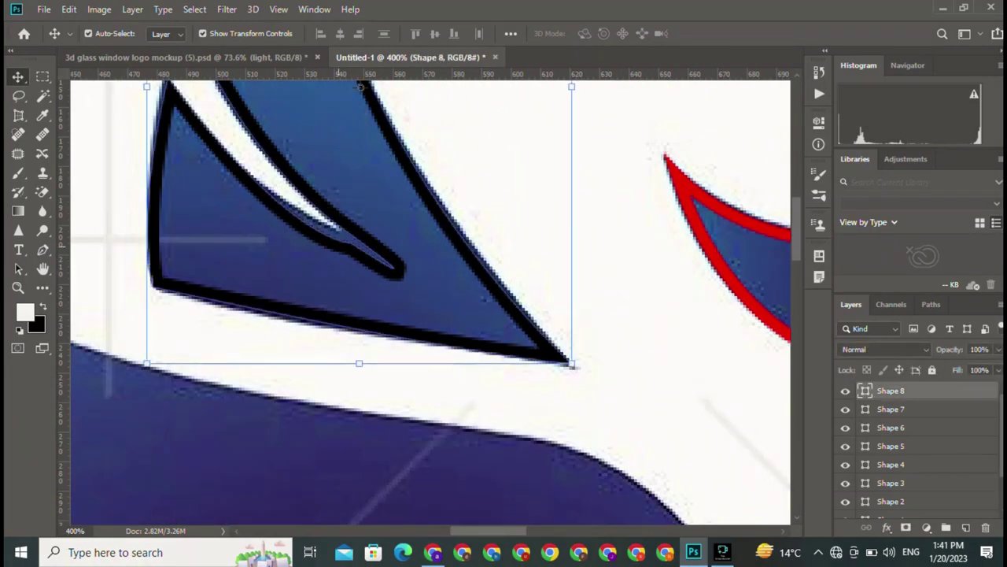
key(p)
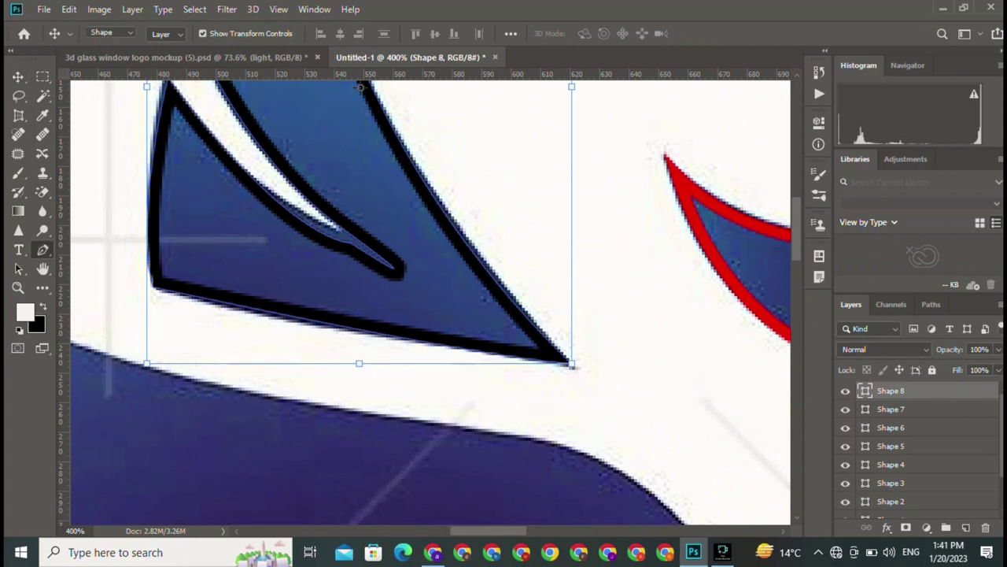
click(347, 246)
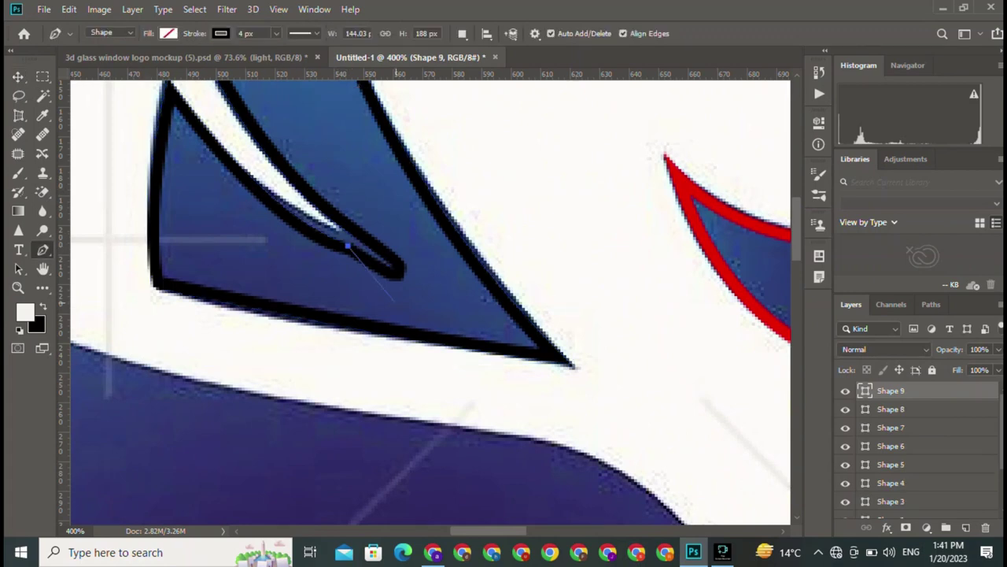
key(ctrl+z)
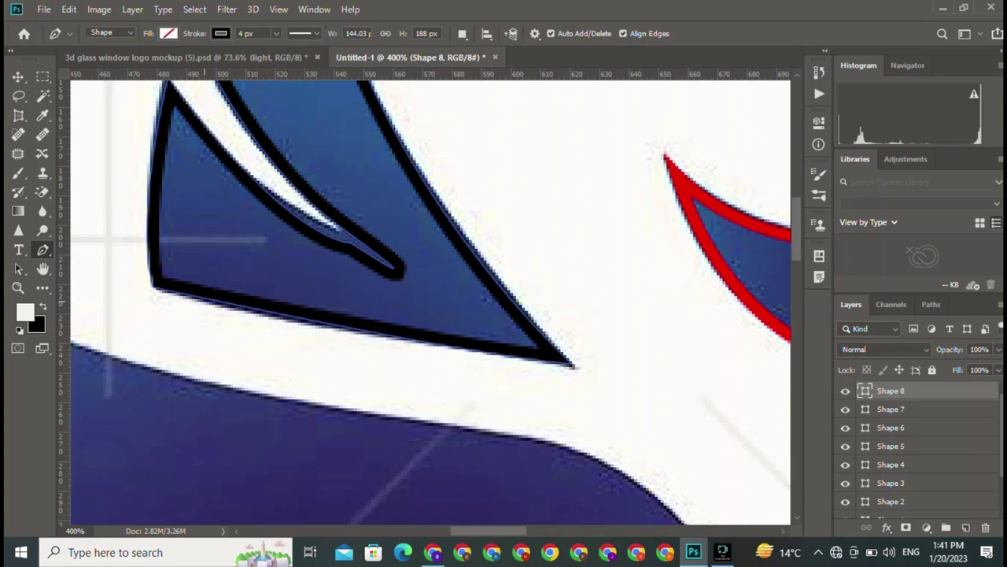
drag(347, 246, 453, 309)
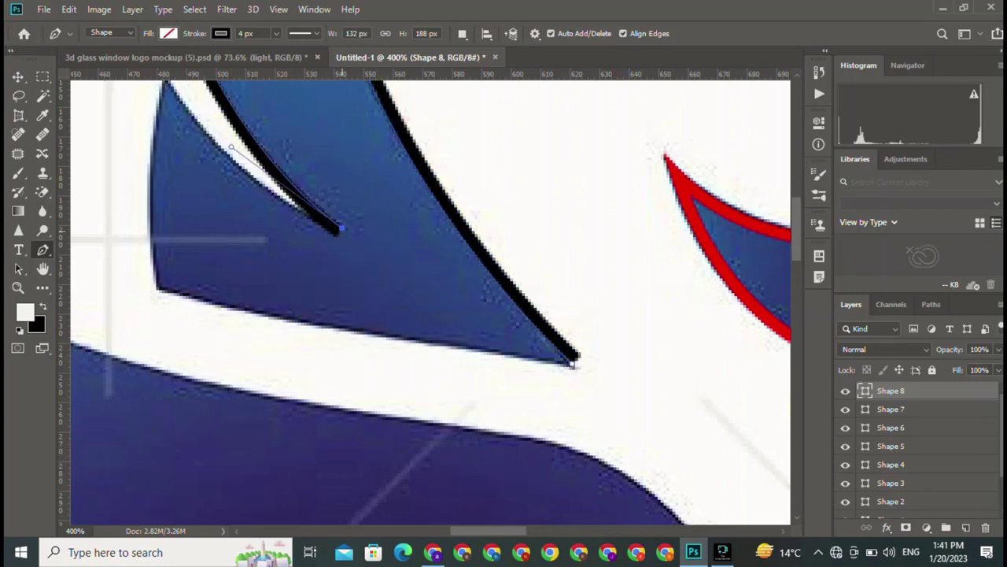
Fine-tune the notch bend, the feather's left edge and the notch's inner end, then zoom out.
scroll(430, 301, up, 3)
scroll(430, 302, left, 1)
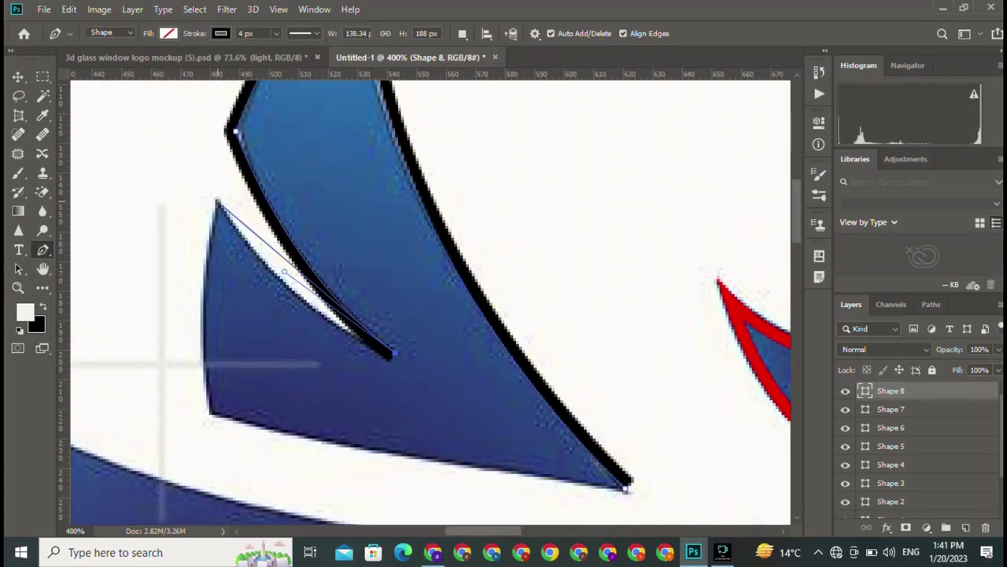
drag(284, 271, 252, 285)
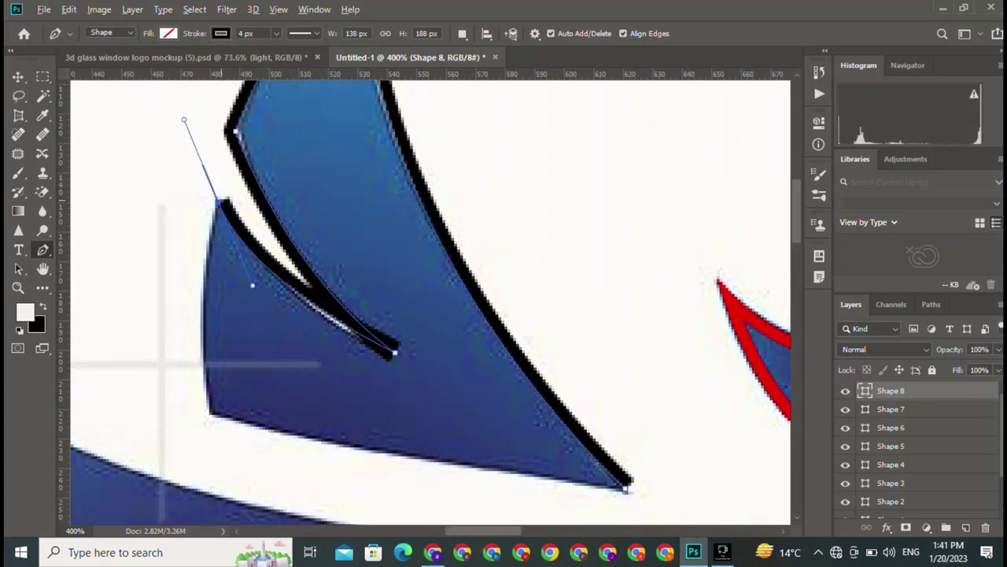
alt+click(218, 201)
drag(208, 414, 186, 368)
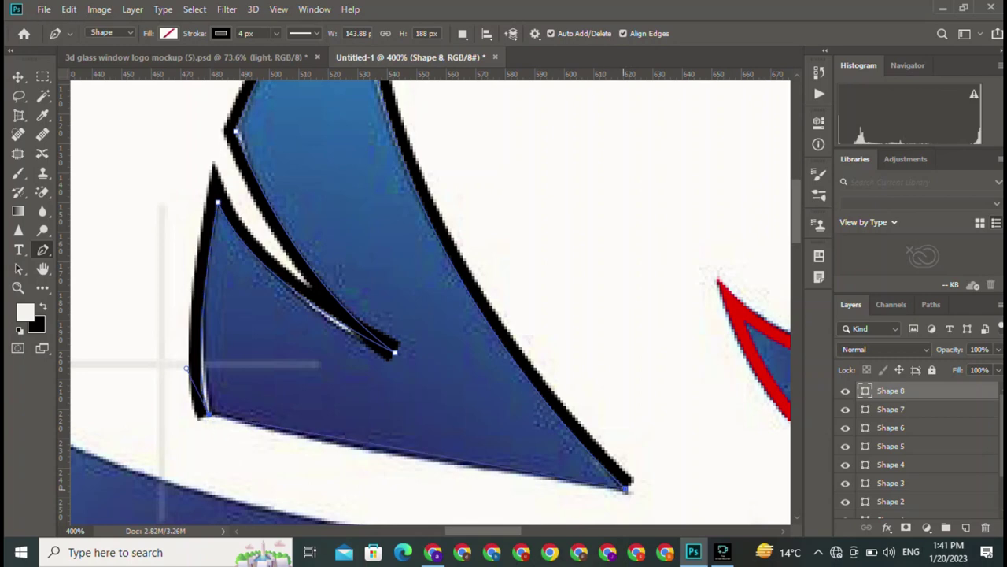
drag(394, 351, 496, 409)
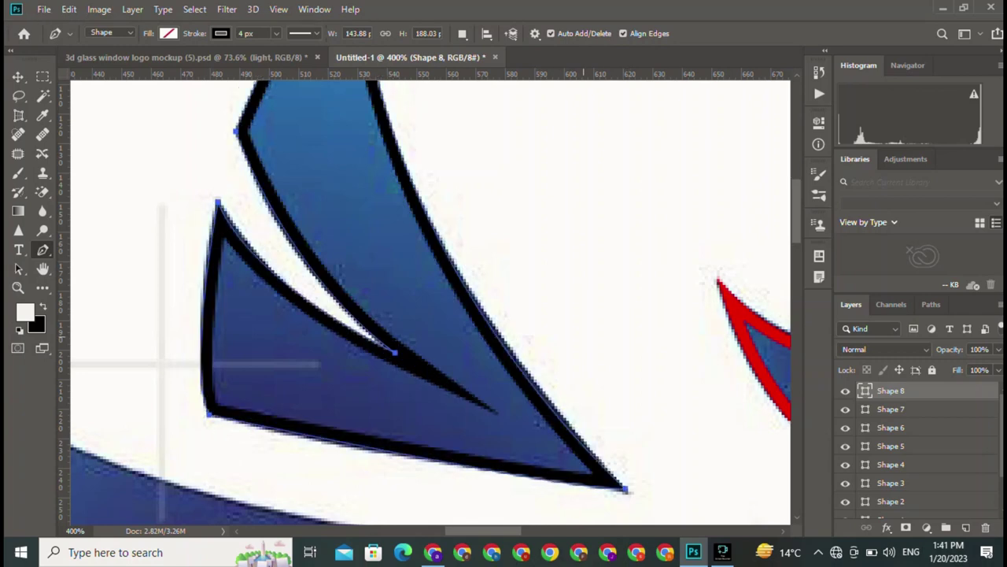
key(v)
key(ctrl+minus)
key(ctrl+minus)
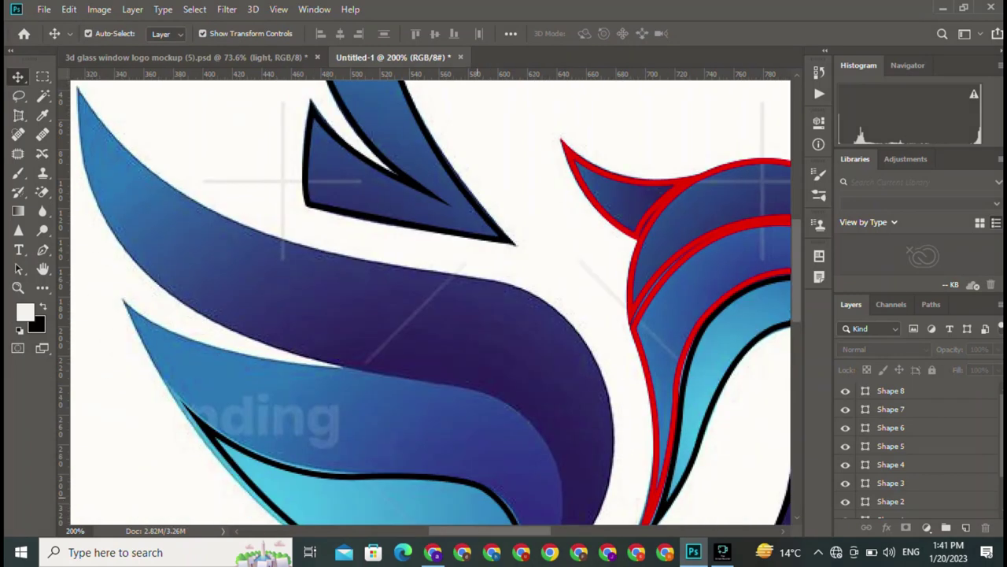
Start the inner feather outline with the Pen tool, curving anchors along its top edge.
scroll(429, 302, down, 1)
key(p)
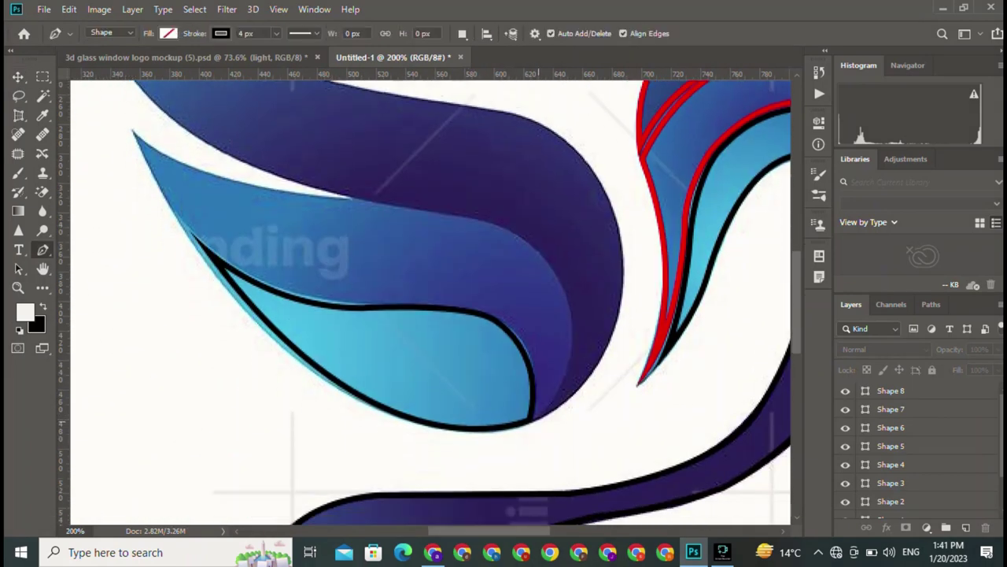
click(532, 421)
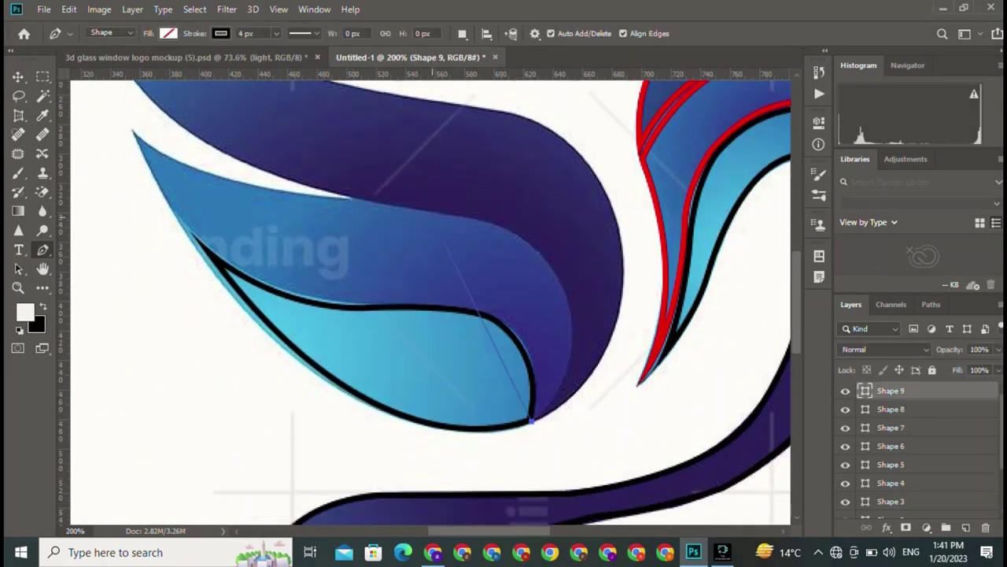
mouse_move(429, 213)
mouse_down()
mouse_move(661, 226)
mouse_move(617, 217)
mouse_up()
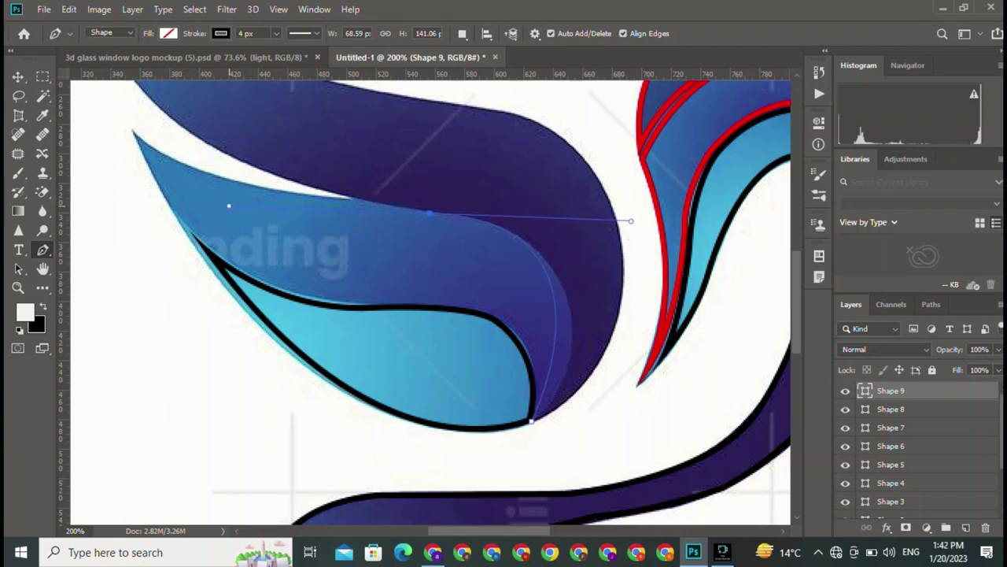
drag(617, 217, 709, 228)
key(ctrl+z)
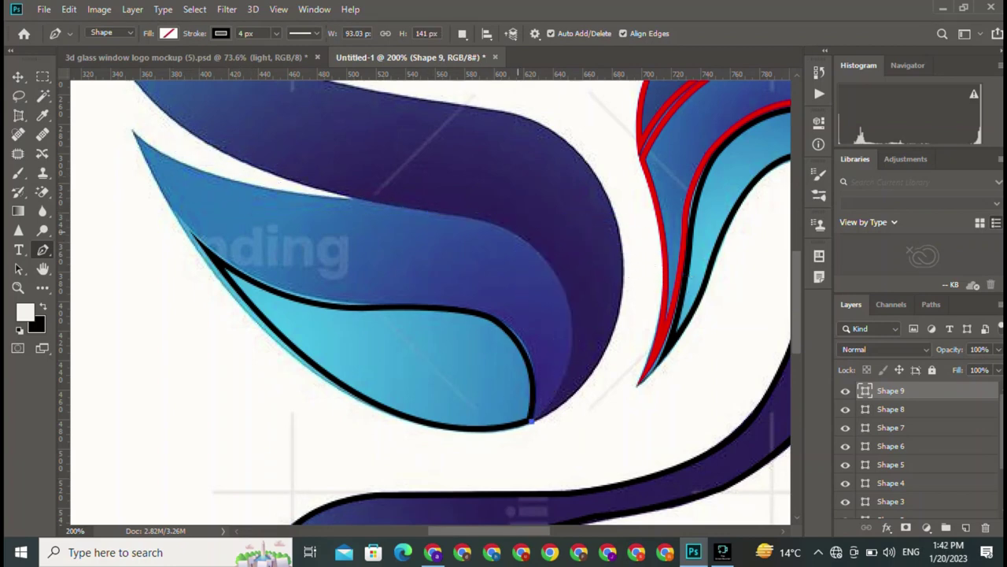
drag(518, 236, 637, 319)
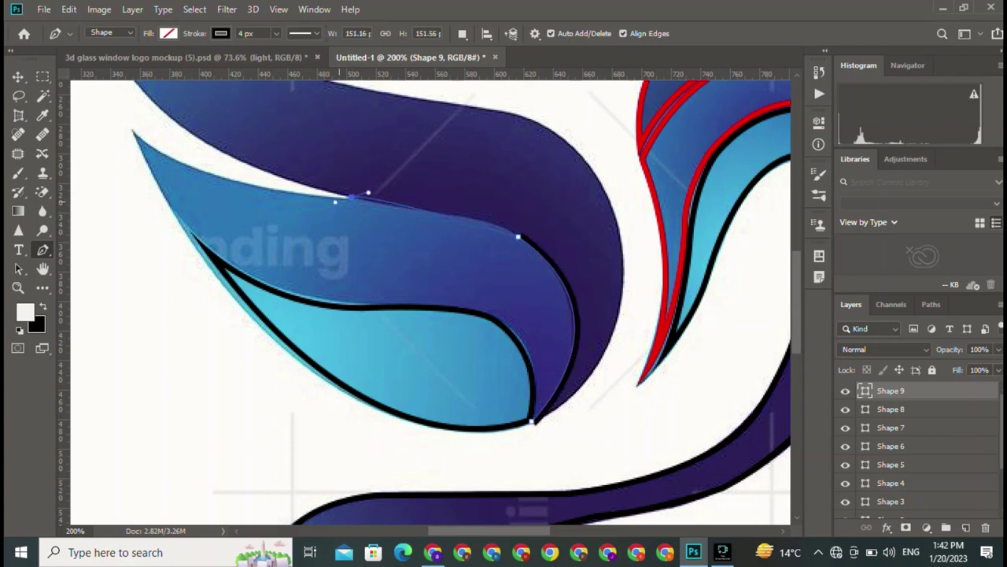
drag(351, 197, 242, 191)
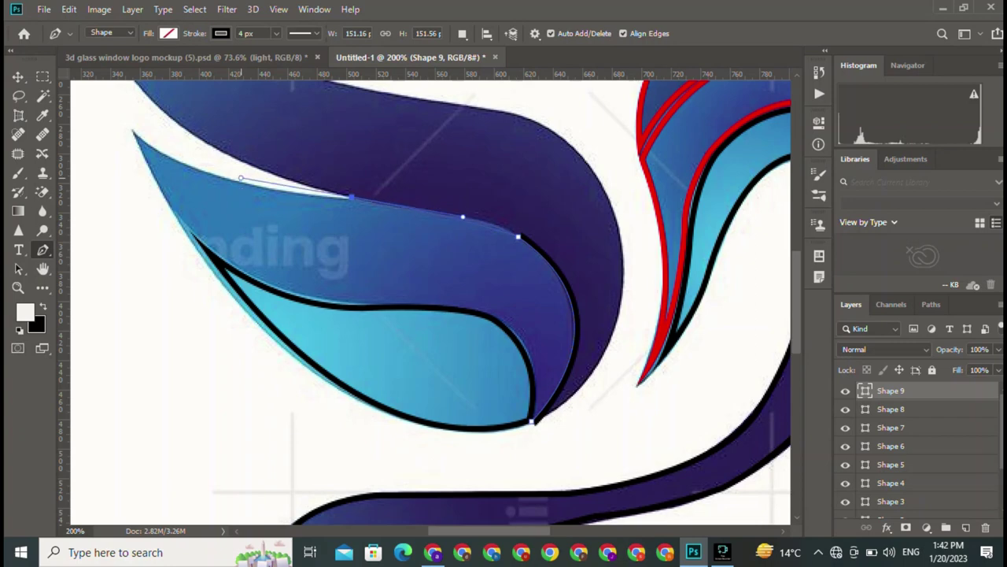
key(ctrl+z)
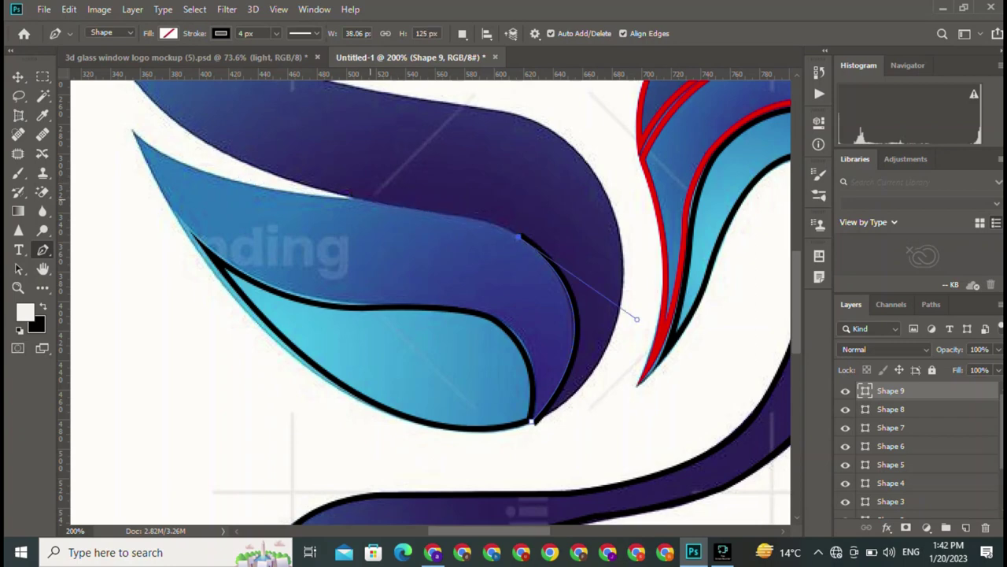
Continue the feather outline down the wing's left edge to its bottom tip.
drag(406, 206, 309, 196)
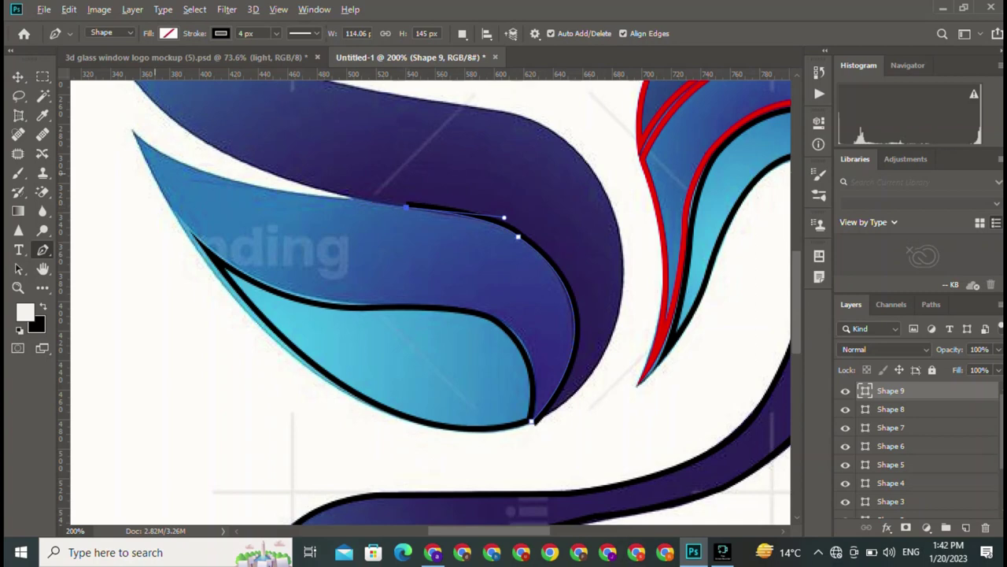
drag(136, 129, 78, 102)
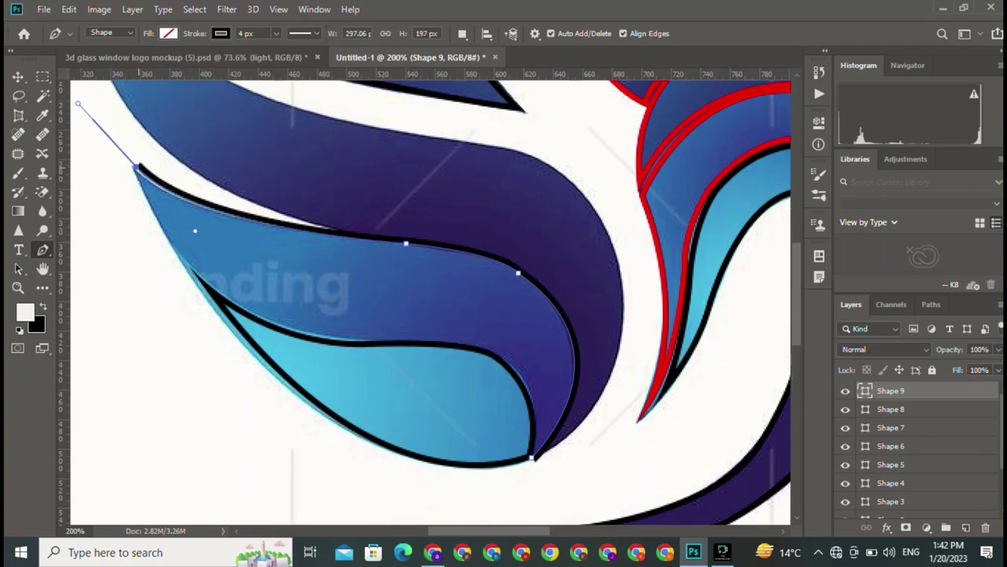
key(super)
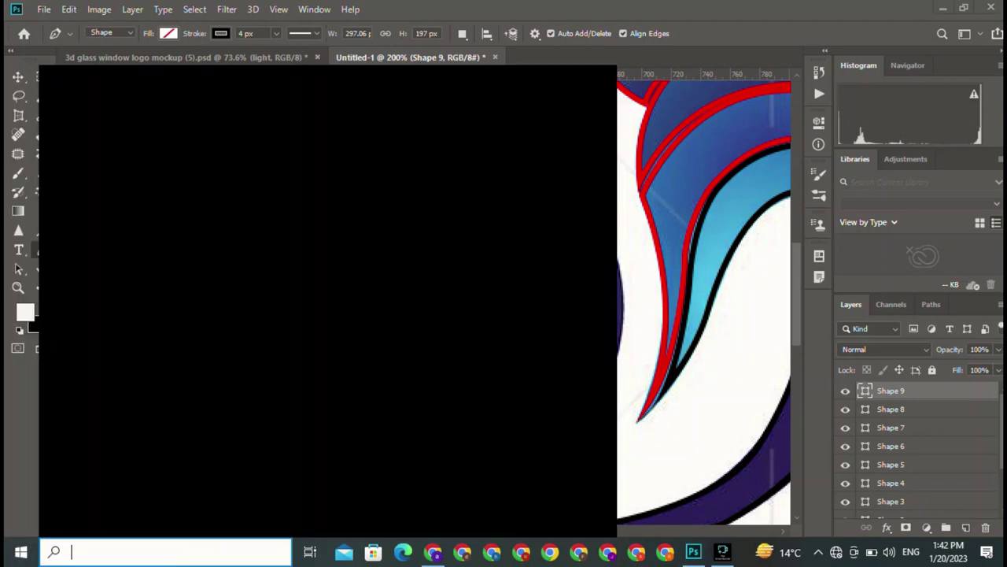
key(Escape)
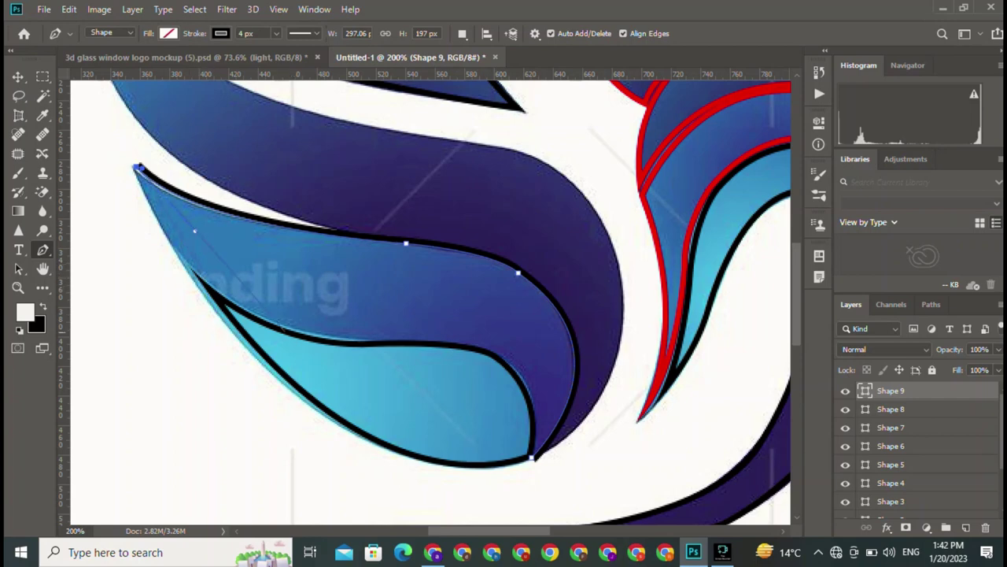
drag(285, 325, 429, 384)
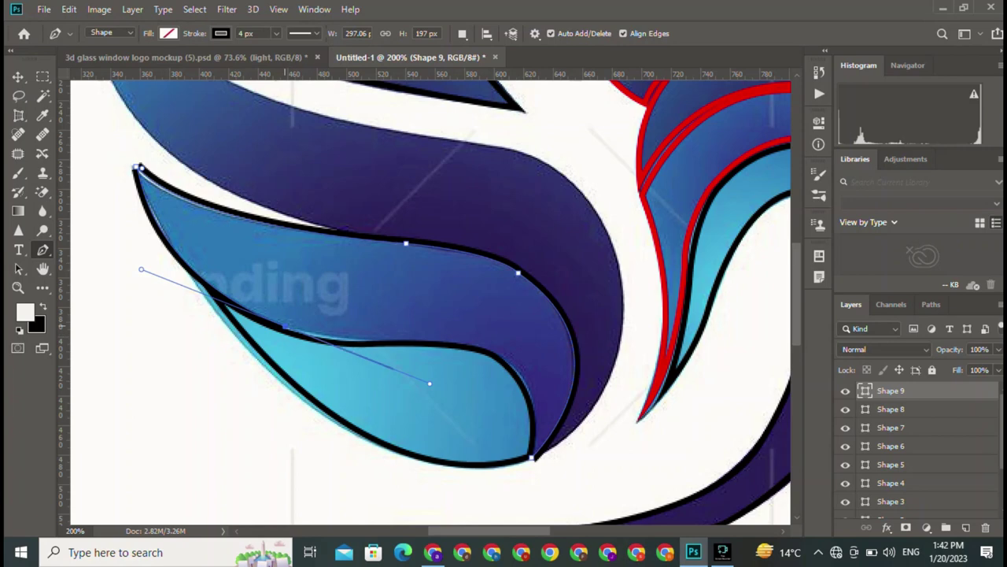
alt+click(285, 326)
drag(416, 340, 476, 330)
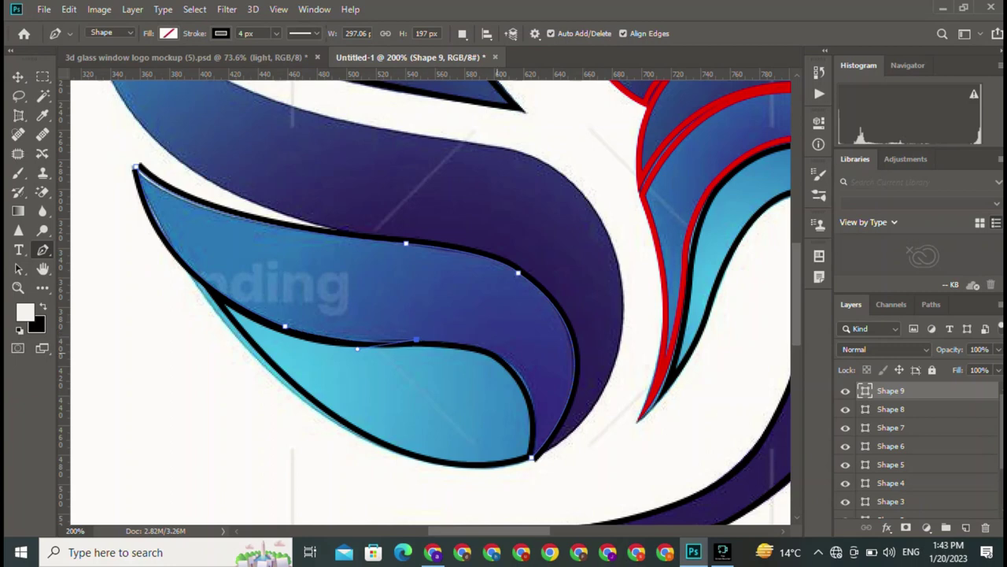
mouse_move(529, 403)
mouse_down()
mouse_move(538, 446)
mouse_move(549, 421)
mouse_up()
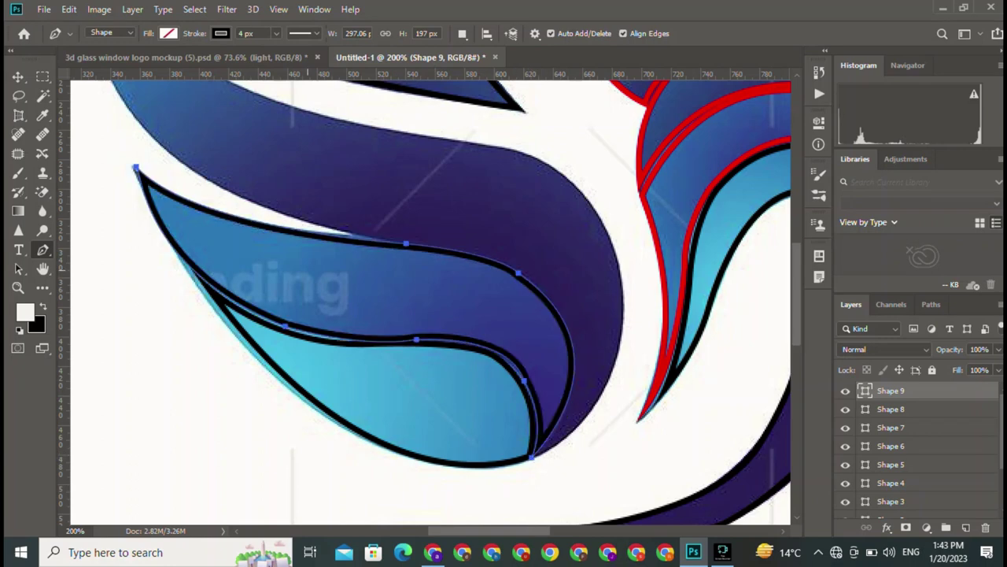
Begin a new pen outline at the purple band's bottom point, curving up its outer edge.
key(v)
scroll(355, 312, up, 3)
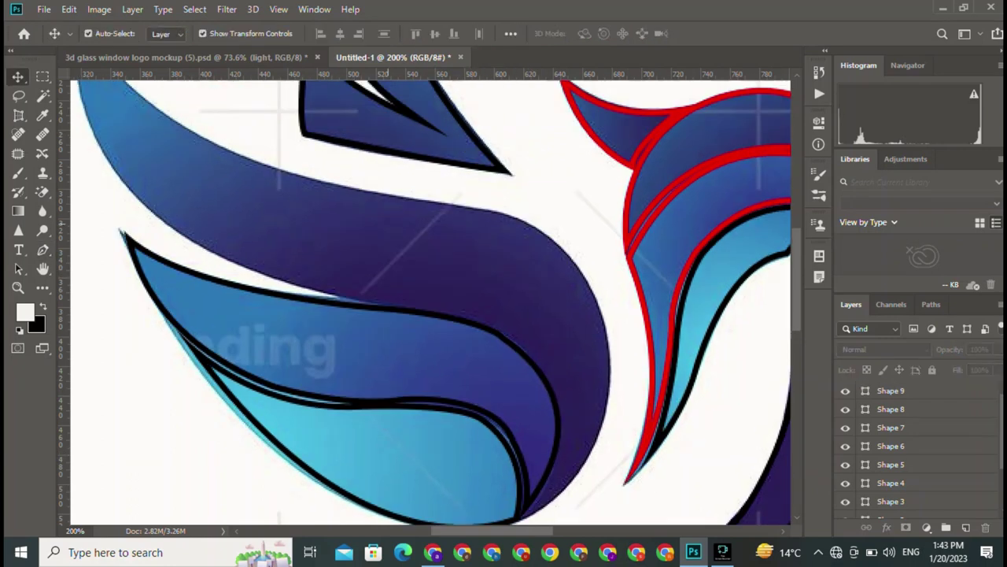
key(p)
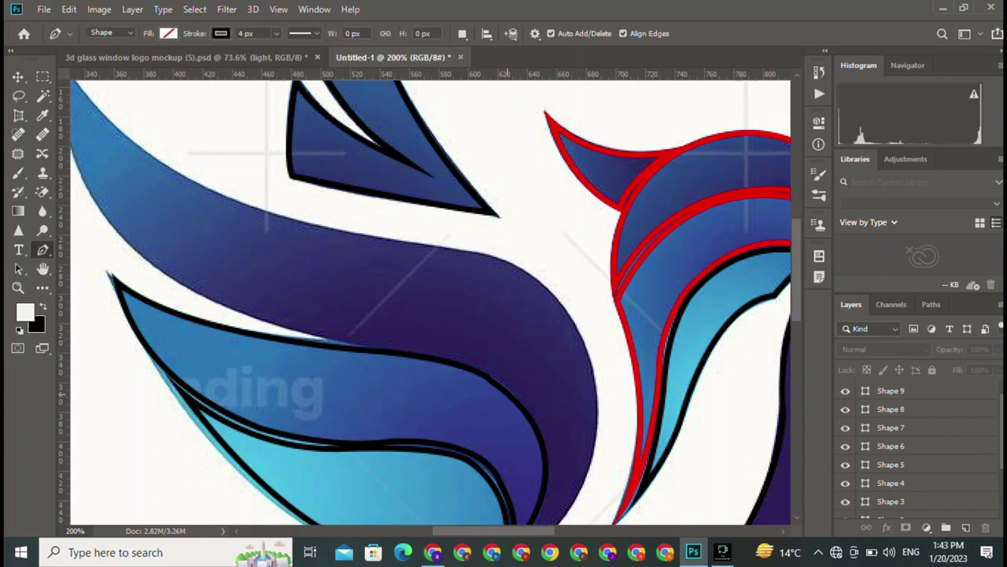
scroll(505, 393, down, 3)
click(473, 455)
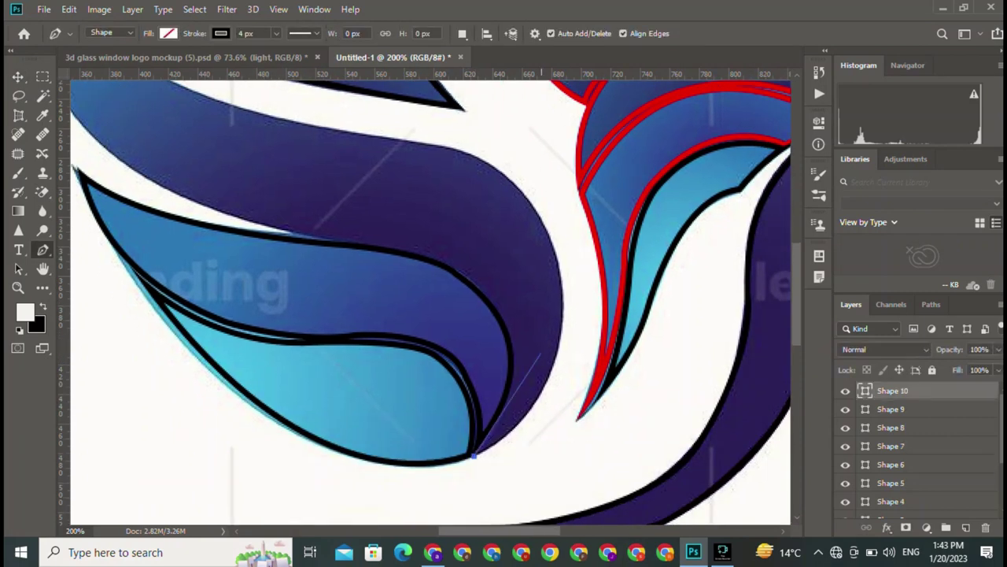
mouse_move(538, 213)
mouse_down()
mouse_move(603, 322)
mouse_move(622, 513)
mouse_up()
scroll(614, 343, up, 3)
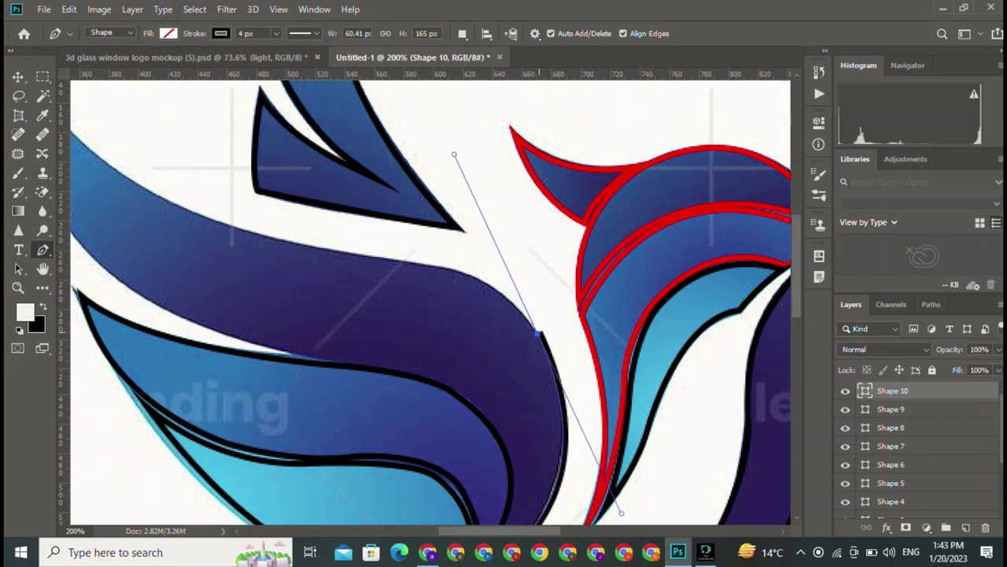
scroll(622, 513, down, 3)
scroll(564, 406, up, 3)
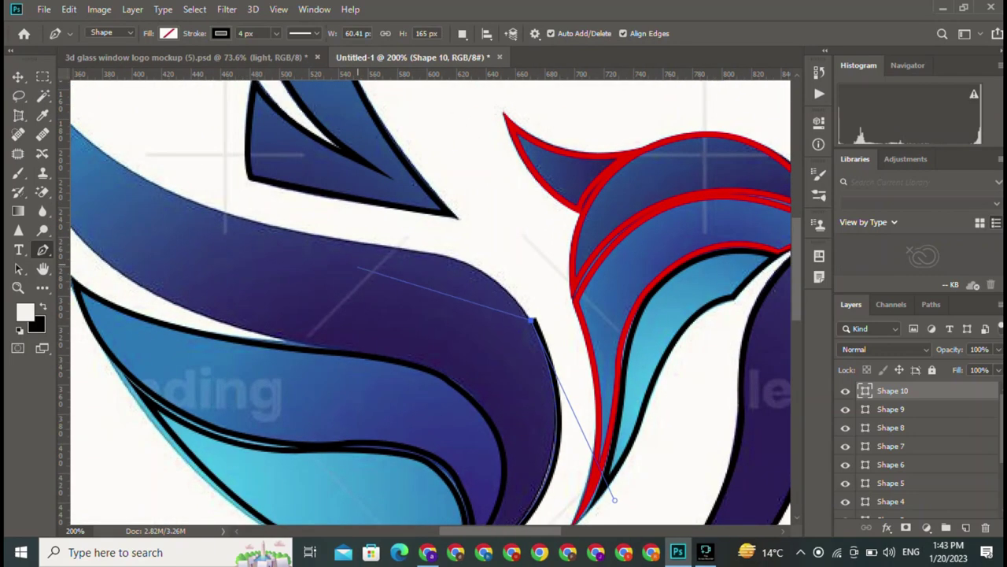
mouse_move(425, 252)
mouse_down()
mouse_move(512, 266)
mouse_move(715, 329)
mouse_up()
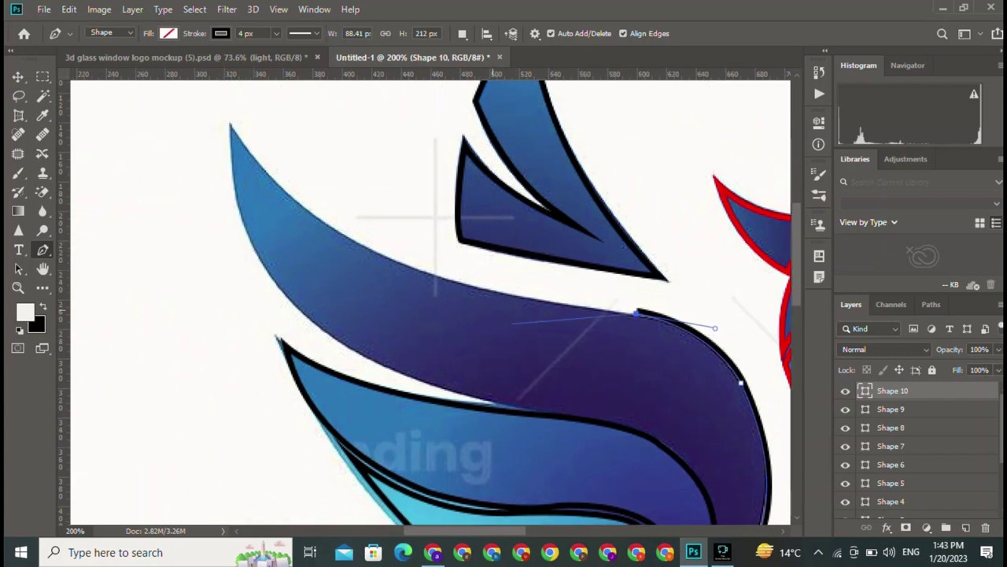
Trace the band's top edge, upper-left tip and underside, closing at the start anchor.
drag(464, 286, 501, 293)
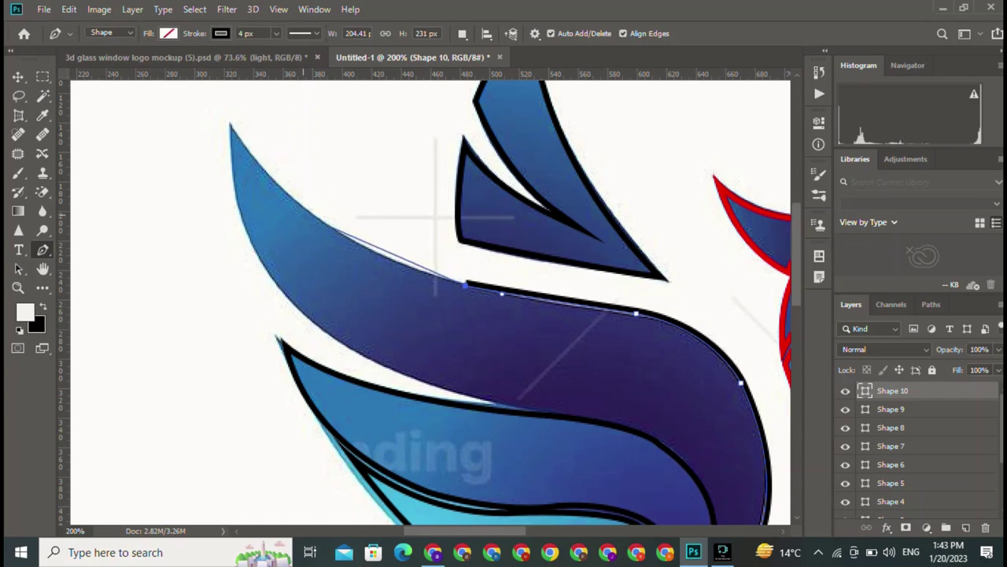
drag(303, 209, 274, 177)
click(305, 207)
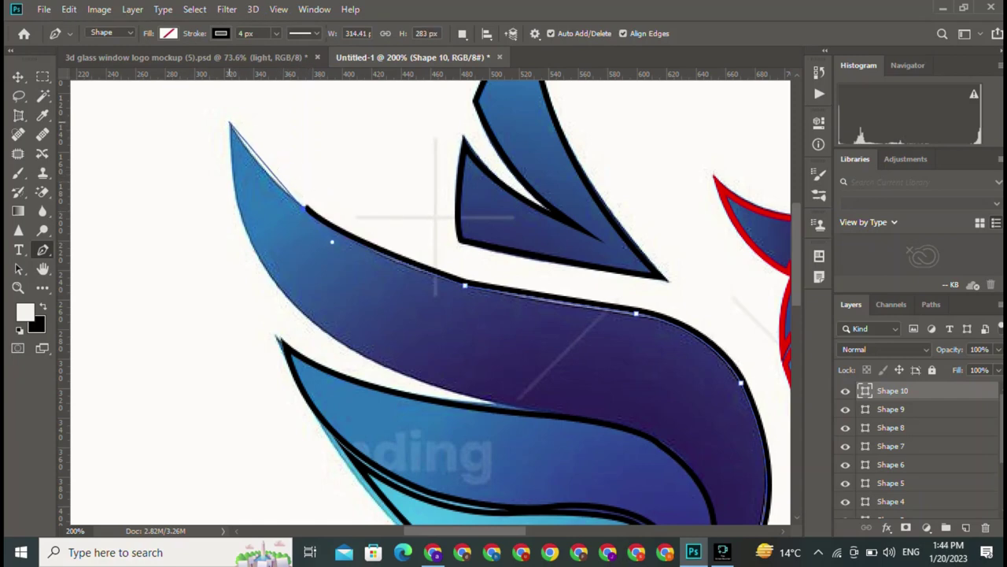
click(229, 123)
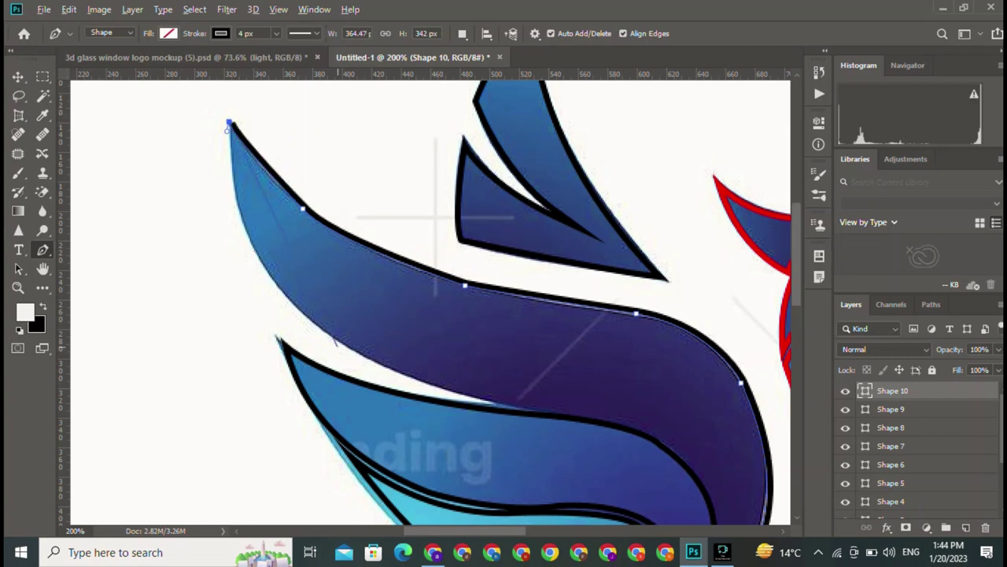
drag(296, 306, 372, 380)
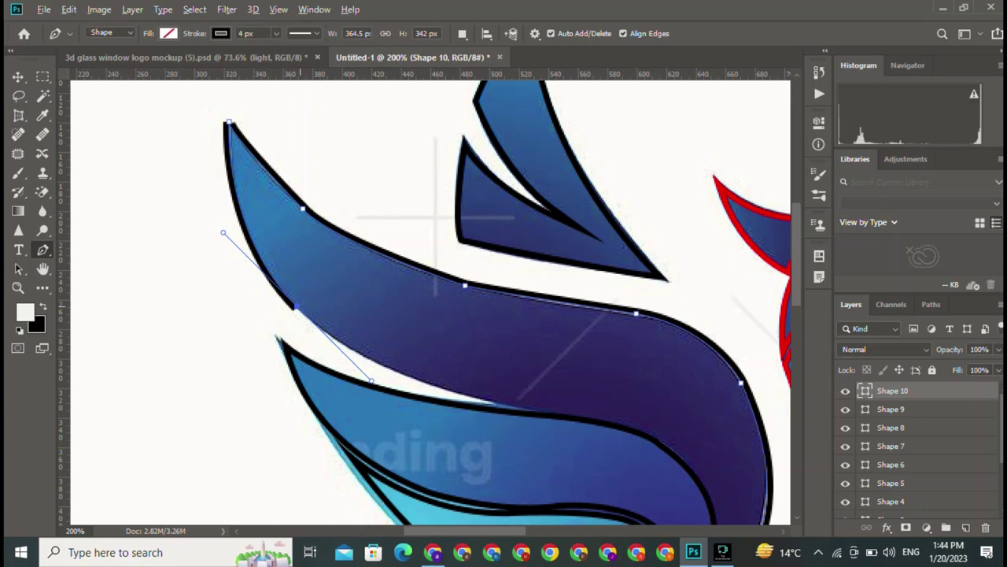
drag(532, 408, 676, 415)
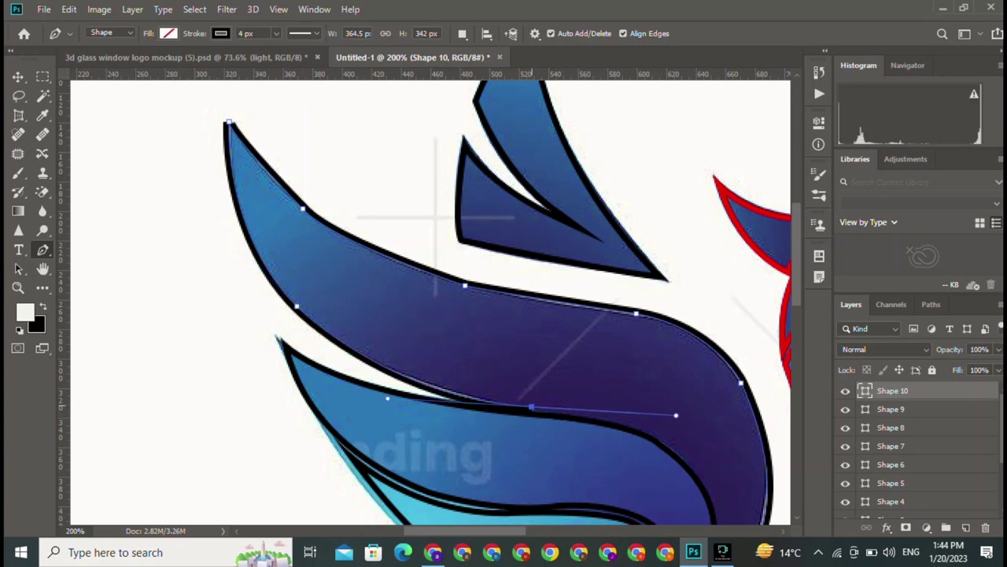
drag(435, 216, 234, 134)
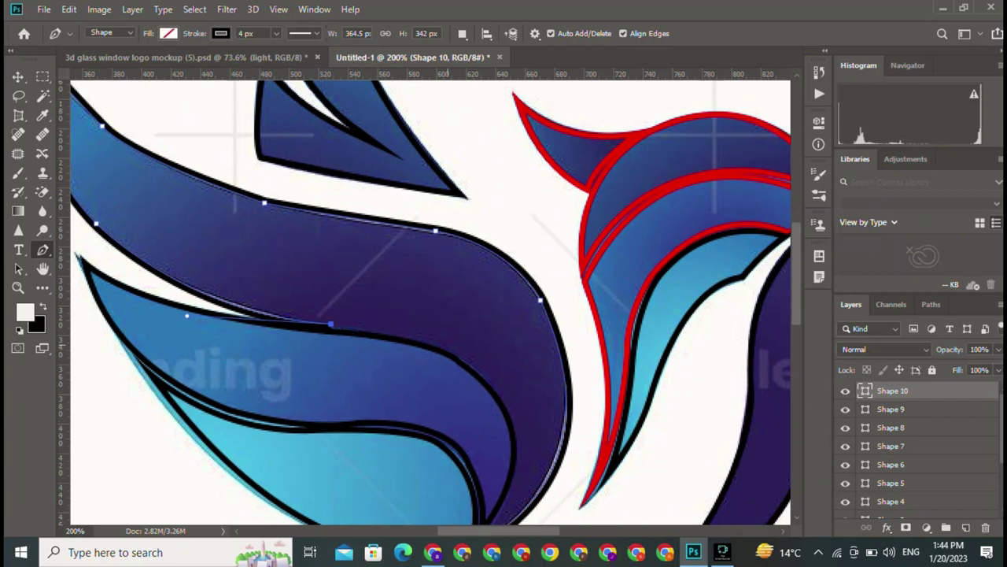
mouse_move(435, 343)
mouse_down()
mouse_move(457, 351)
mouse_move(405, 276)
mouse_up()
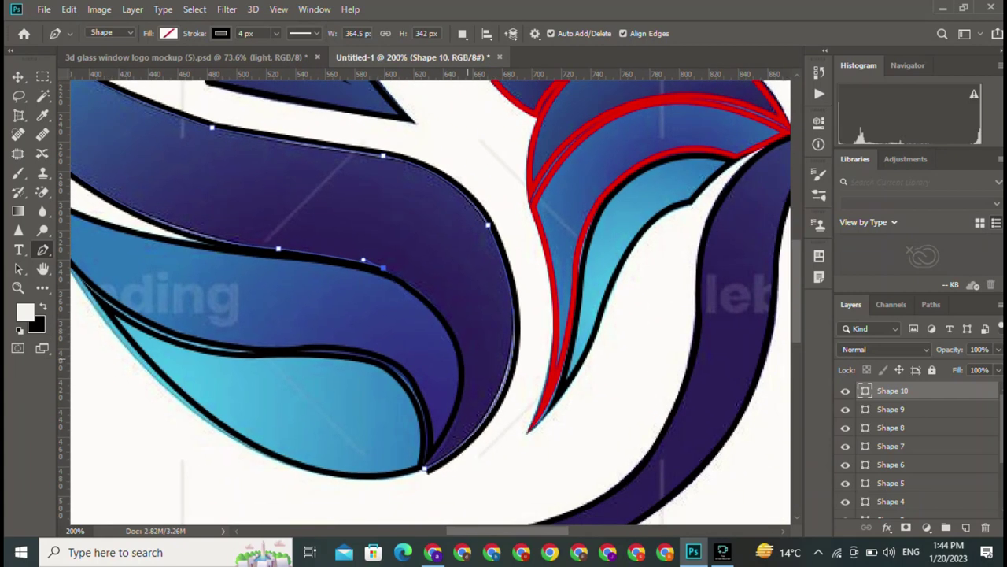
drag(465, 362, 472, 425)
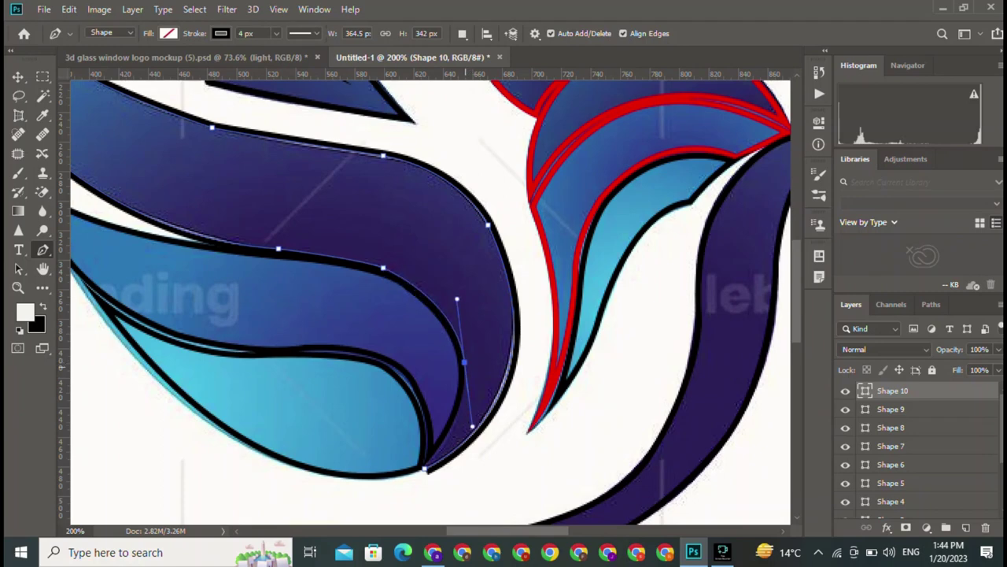
click(424, 469)
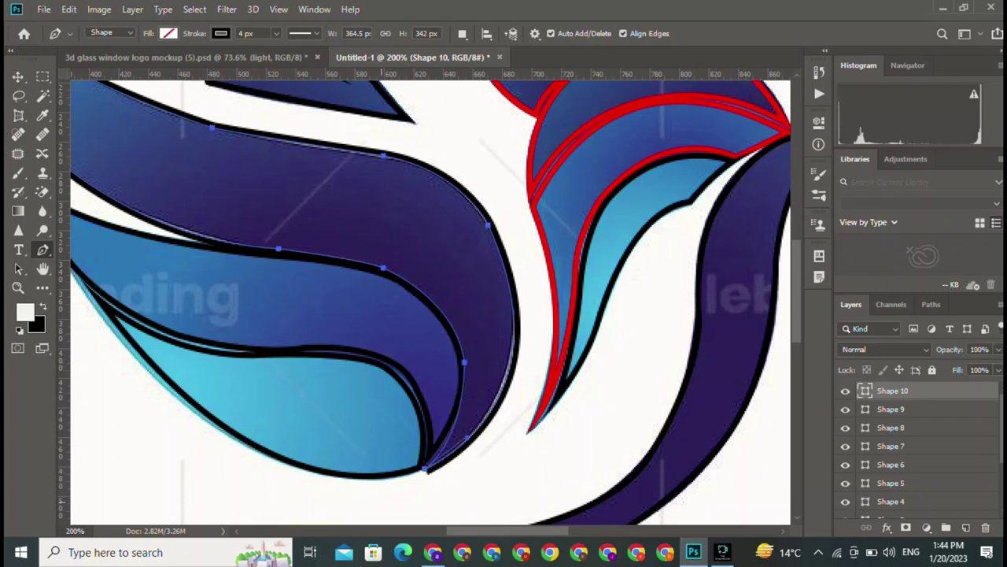
Give the small pointed crest (Shape 1) a red fill and no stroke.
key(v)
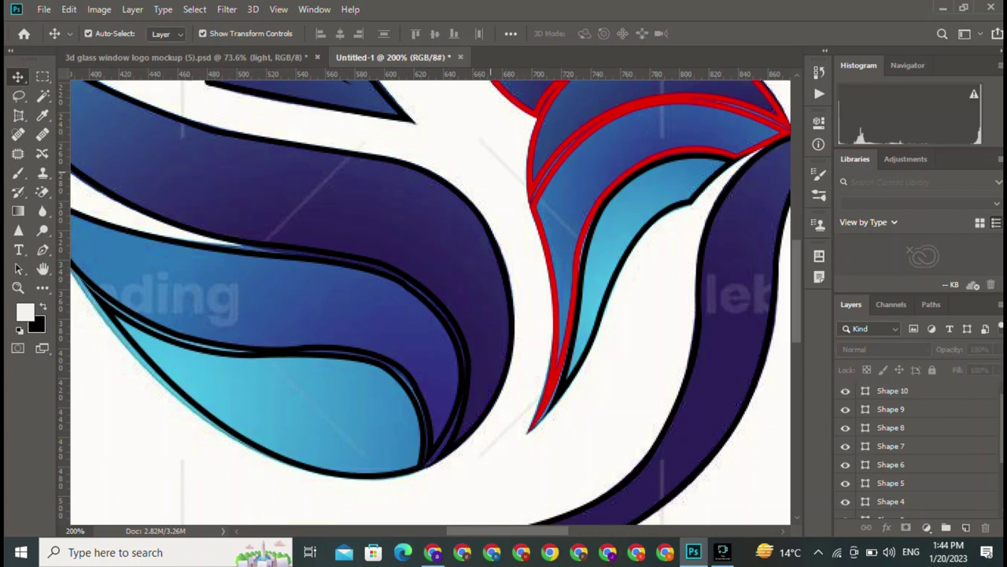
key(ctrl+0)
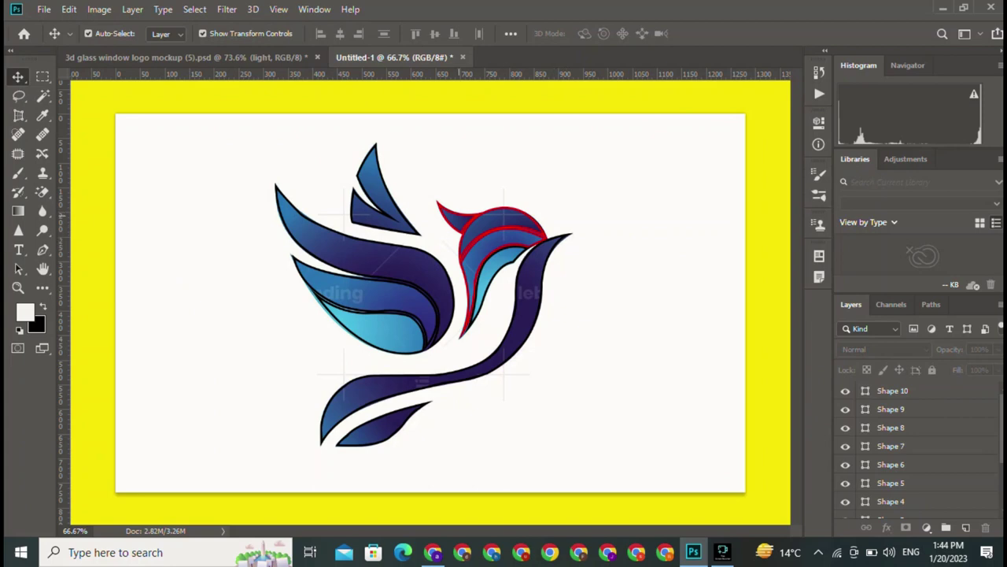
click(444, 210)
key(p)
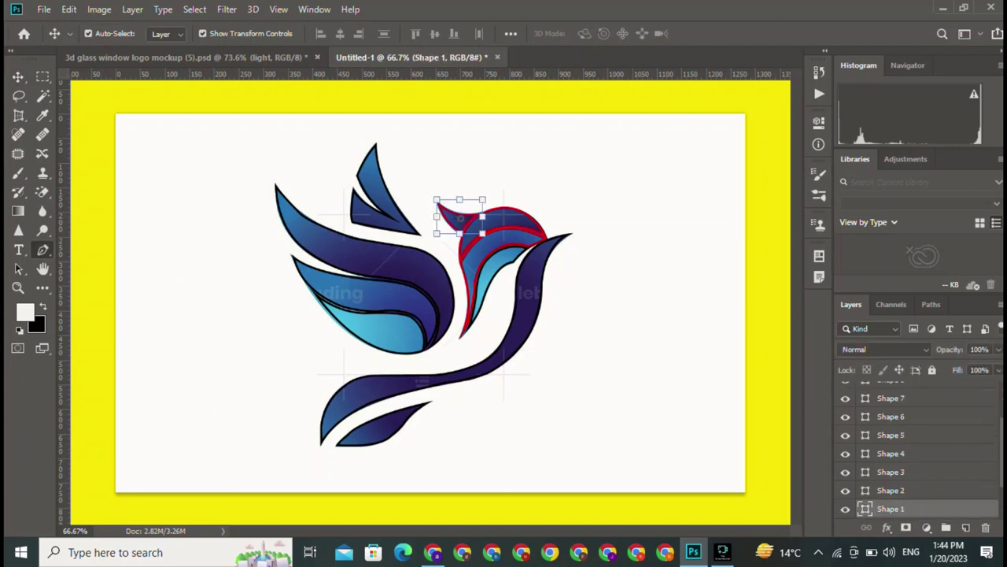
click(168, 33)
click(158, 61)
click(169, 33)
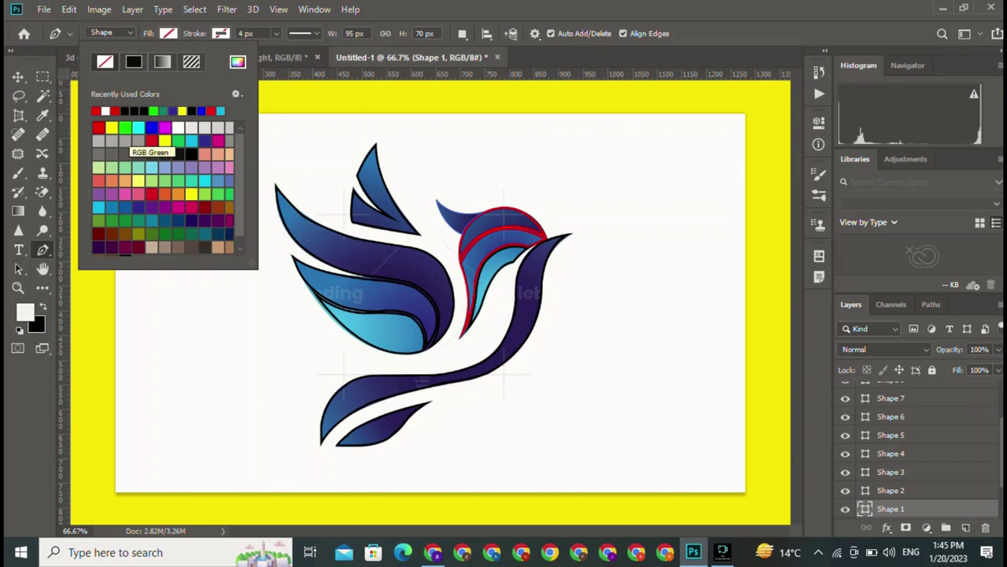
click(98, 127)
Fill the rounded head shape (Shape 2) with black.
key(v)
click(504, 234)
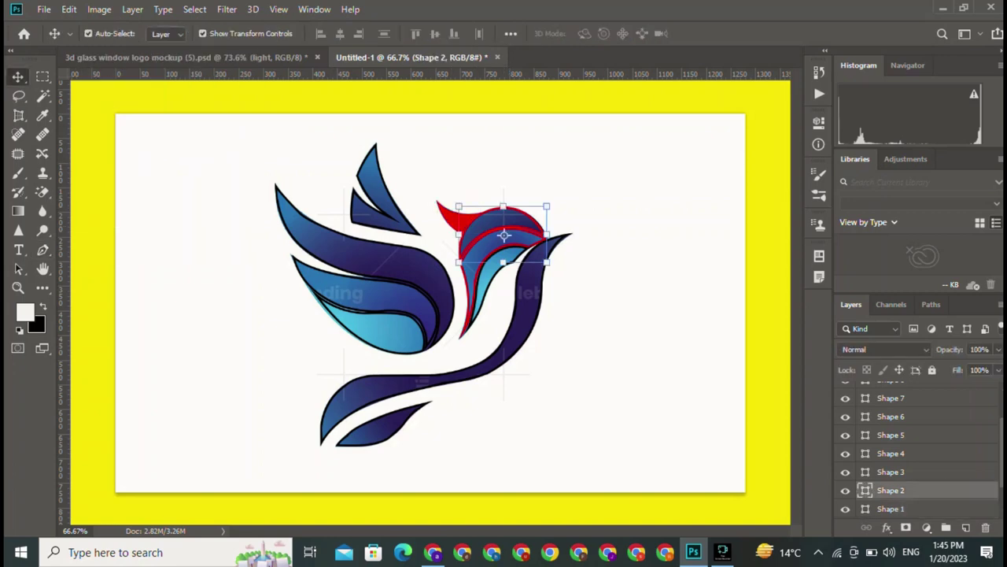
key(p)
click(220, 33)
click(147, 58)
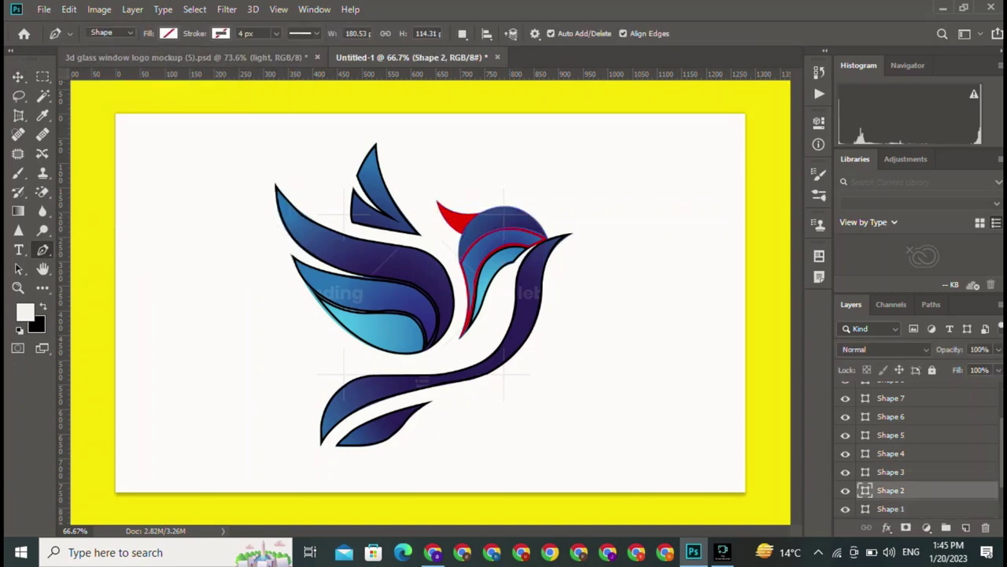
click(167, 33)
click(133, 62)
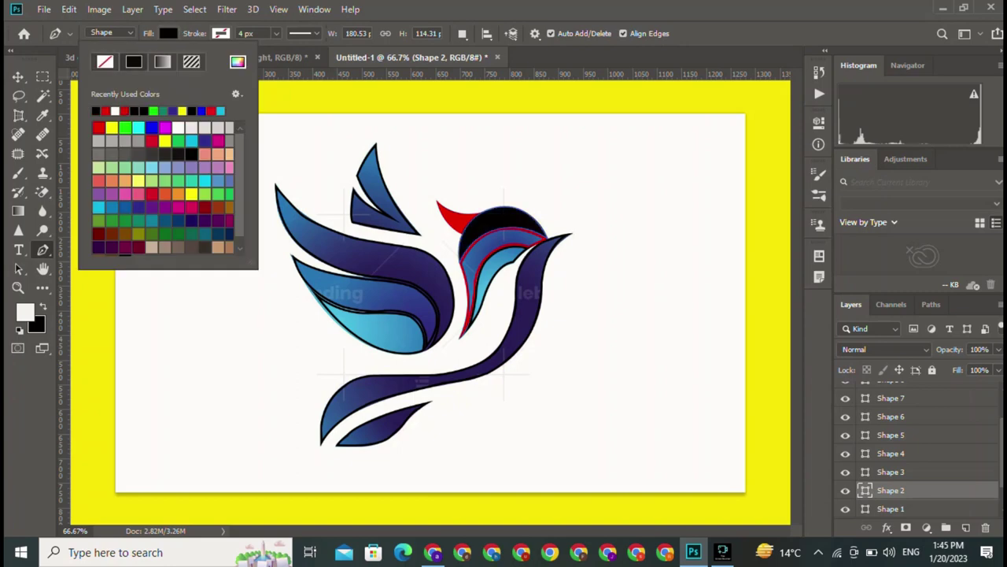
key(Escape)
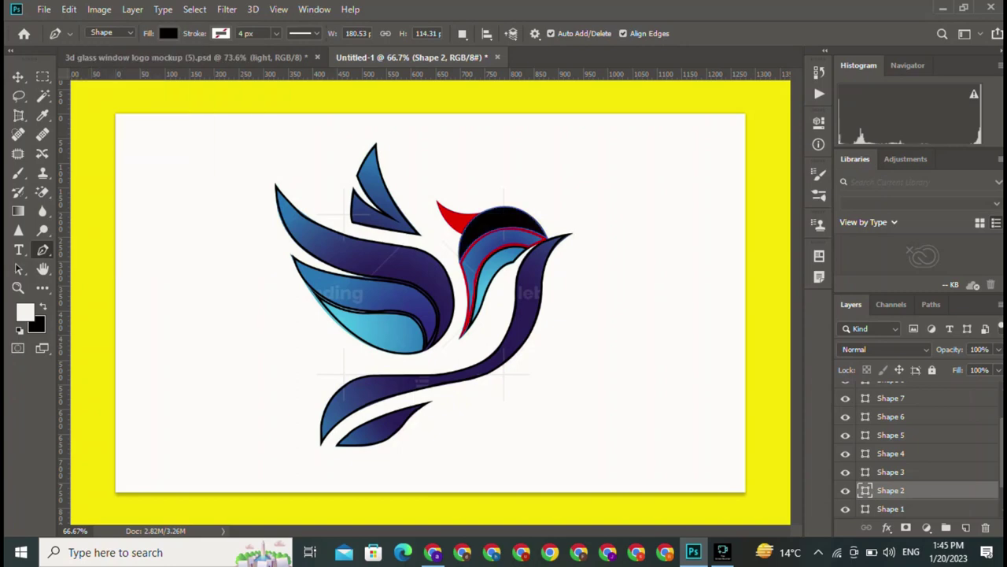
Remove the throat shape's (Shape 3) outline and fill it black.
key(v)
click(506, 288)
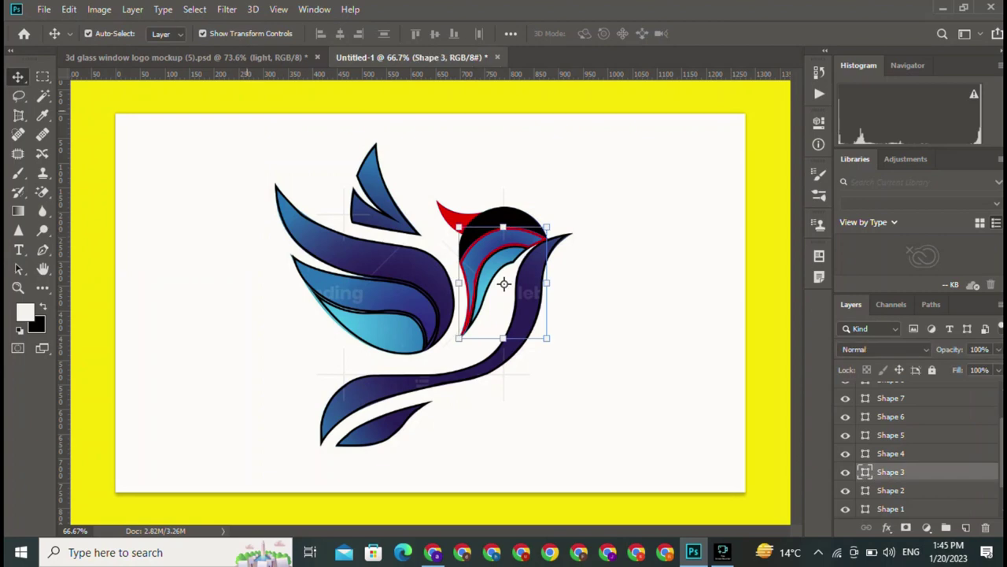
click(42, 250)
click(168, 33)
click(157, 61)
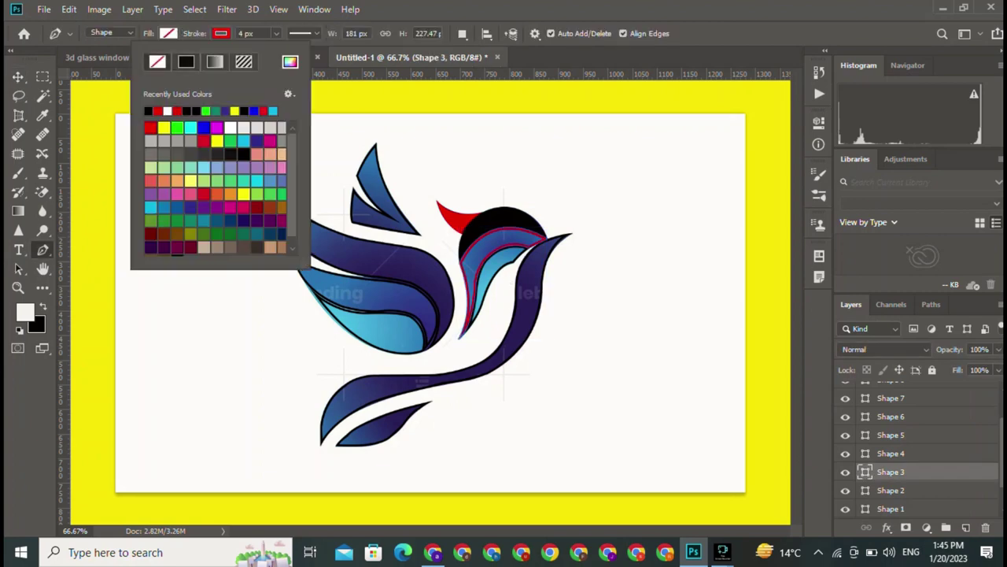
click(168, 33)
click(134, 61)
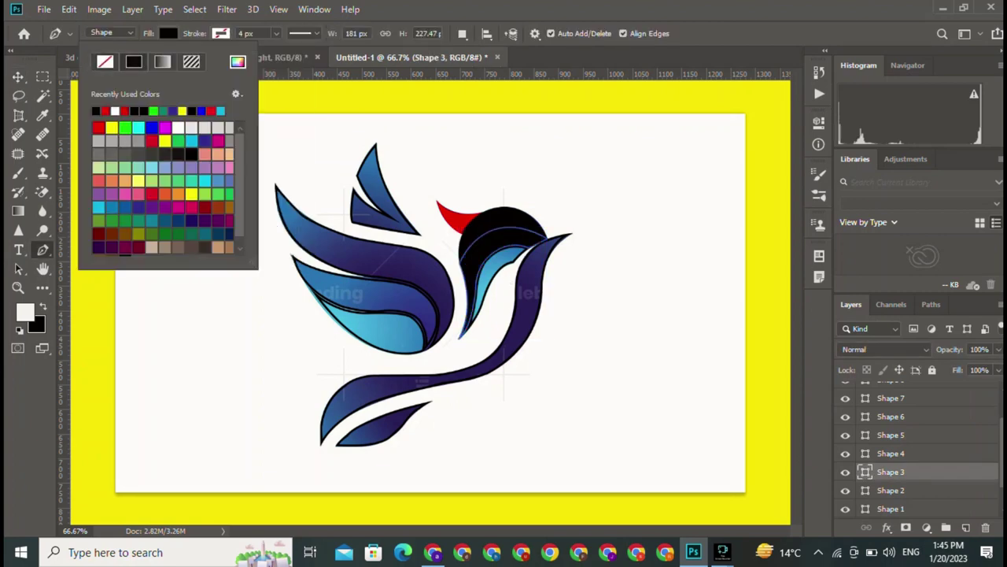
Fill the inner neck stripe (Shape 4) solid red, replacing a briefly tried white fill.
key(v)
click(499, 292)
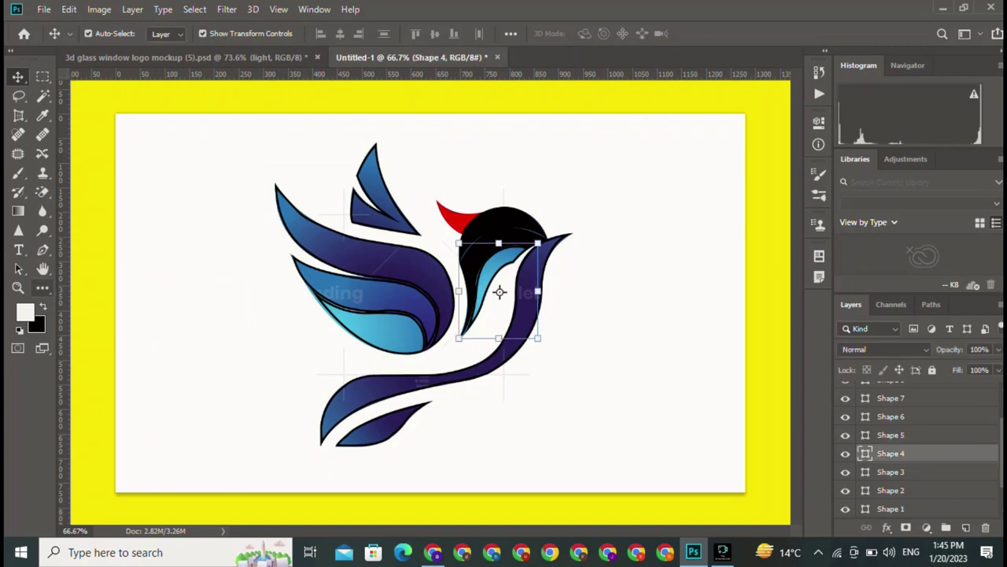
key(p)
click(168, 33)
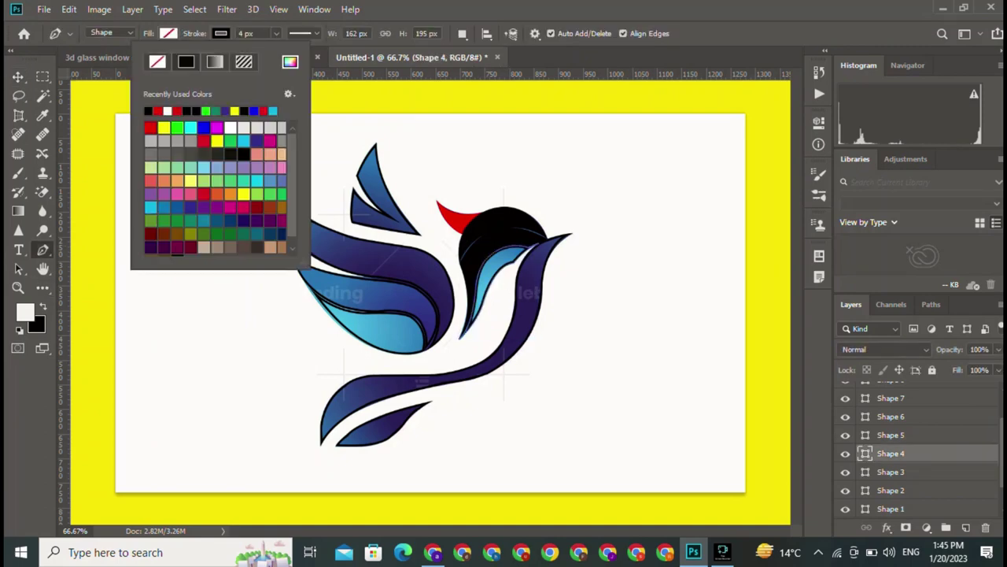
click(221, 33)
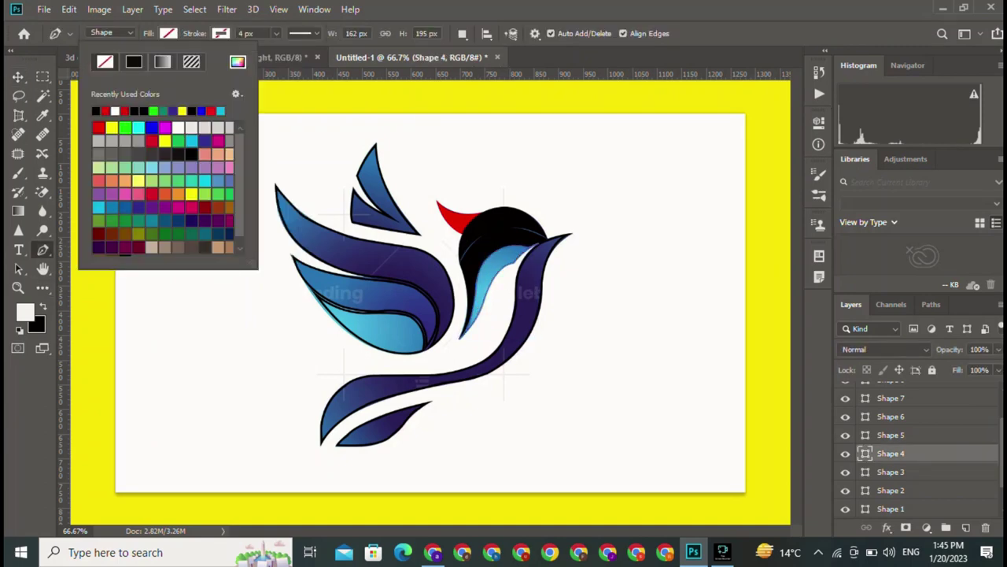
click(178, 127)
key(Escape)
key(v)
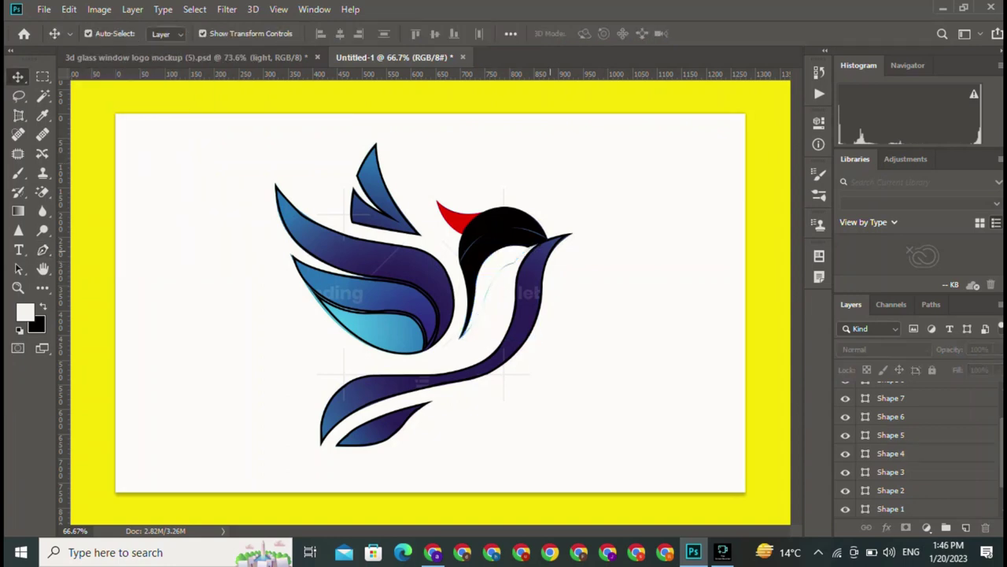
click(499, 292)
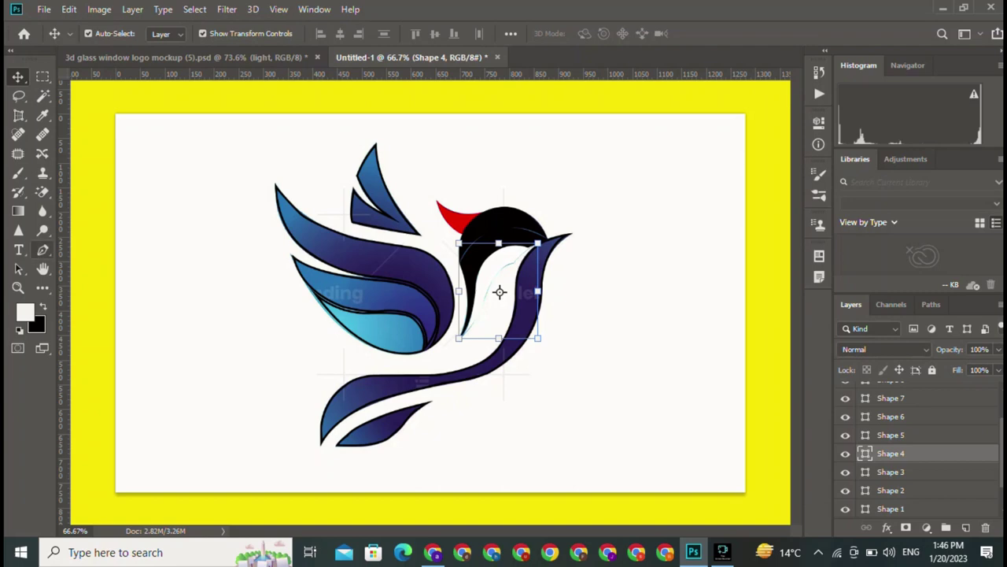
key(p)
click(168, 34)
click(105, 111)
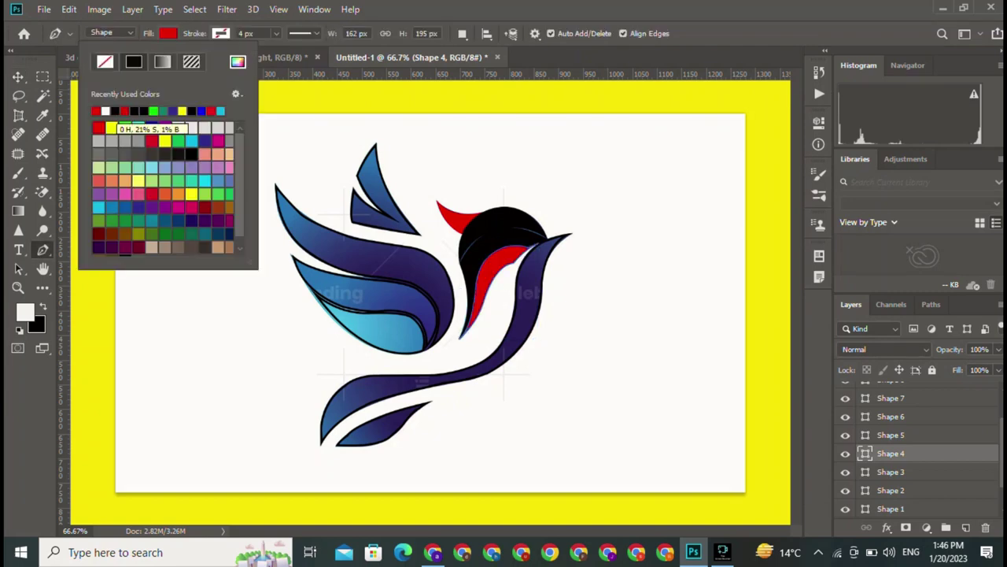
key(Escape)
key(v)
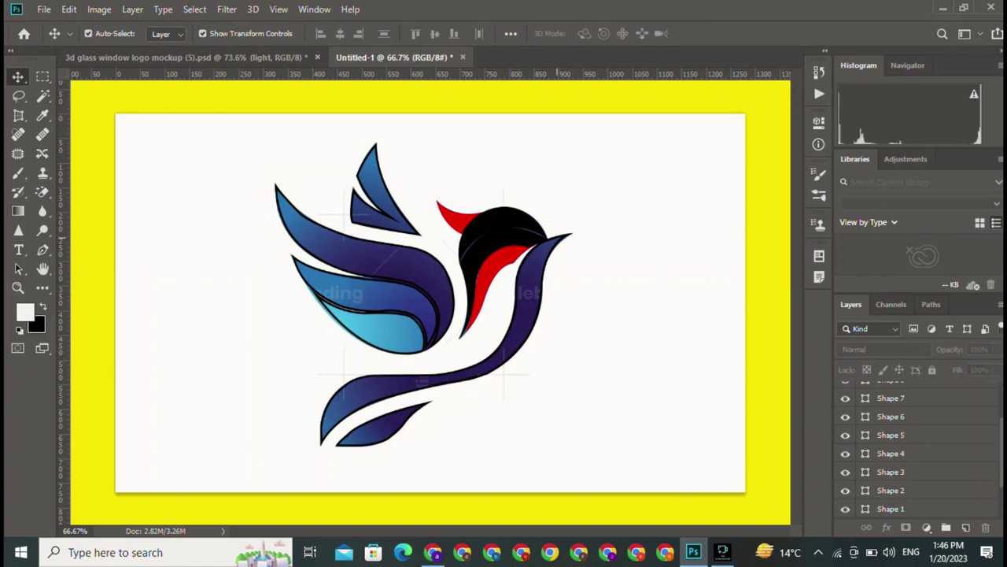
Fill the long body swoosh (Shape 5) red with no outline.
click(445, 337)
key(p)
click(168, 33)
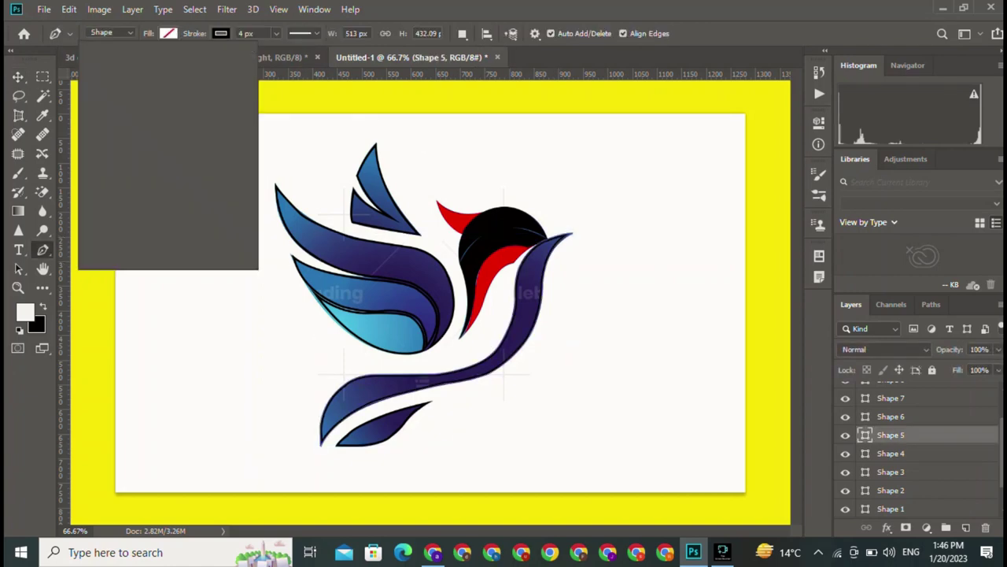
click(96, 110)
click(220, 33)
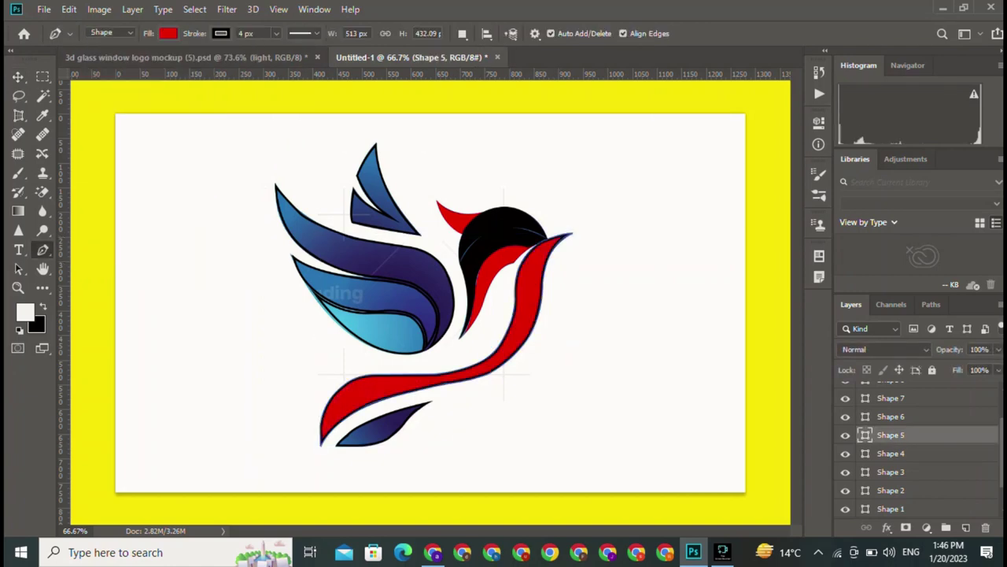
click(157, 61)
key(Escape)
key(v)
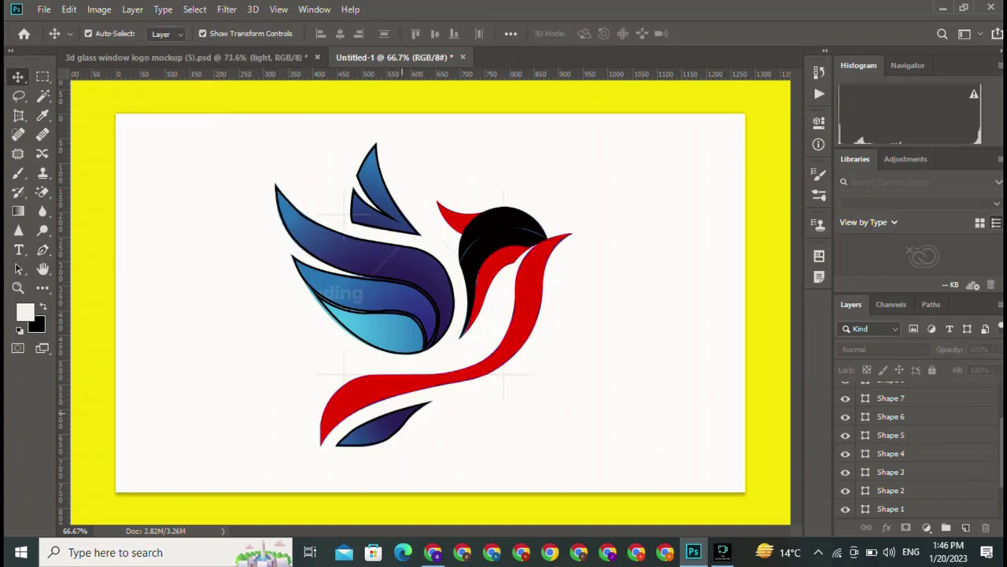
Fill the small bottom tail feather black and change its outline colour.
click(385, 425)
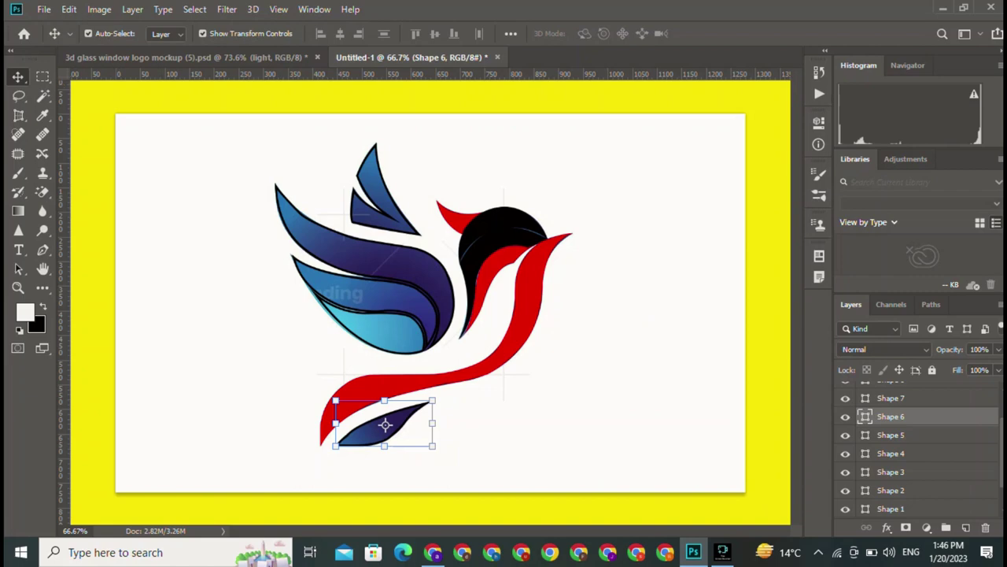
key(p)
click(168, 33)
click(115, 111)
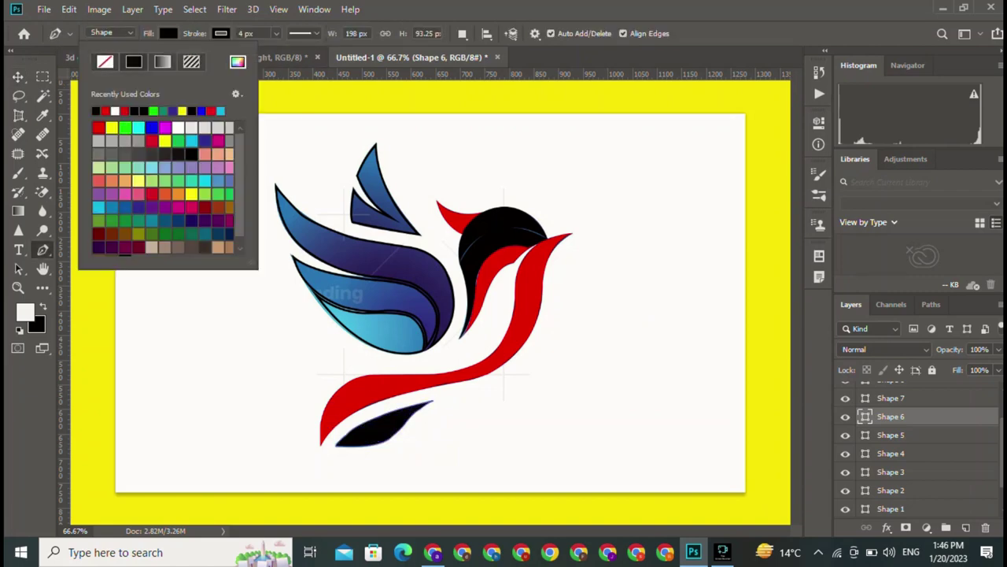
click(220, 33)
click(186, 62)
key(Return)
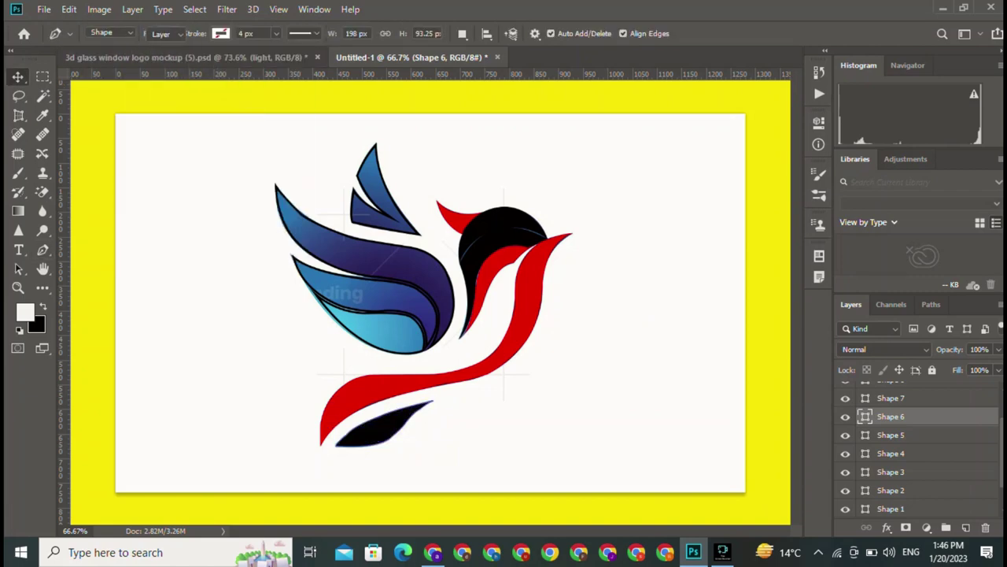
key(v)
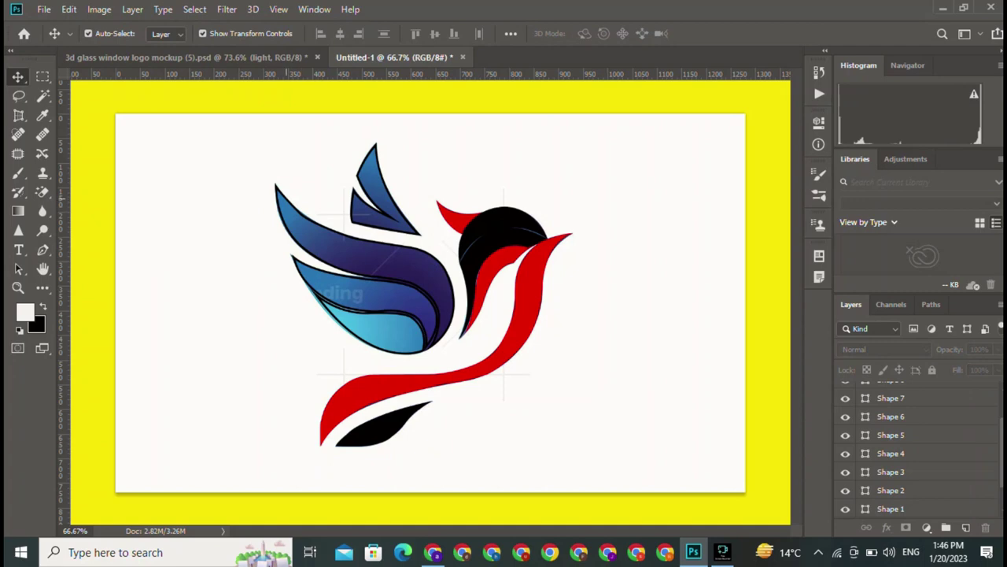
Fill the lower wing band red and remove its outline.
click(367, 321)
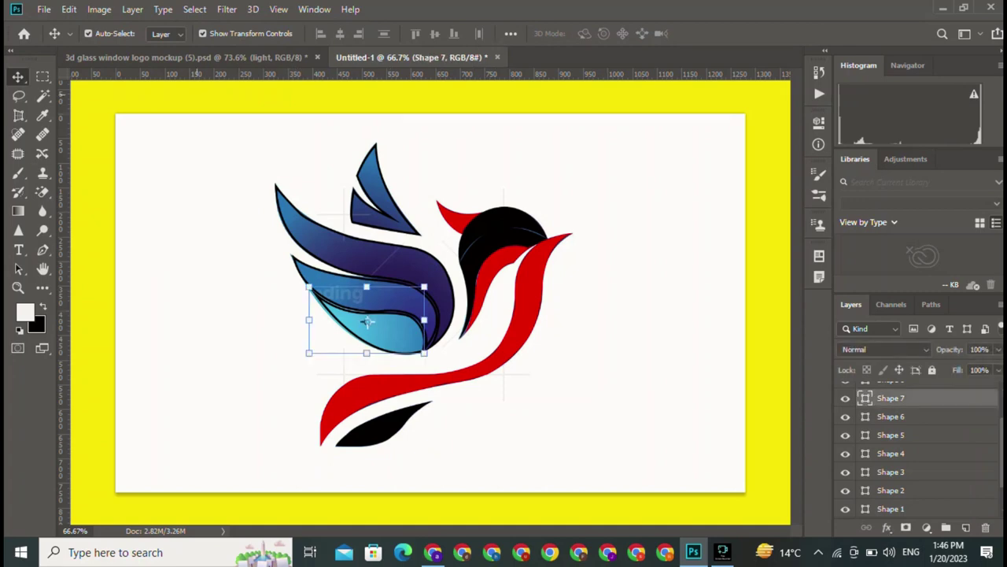
key(p)
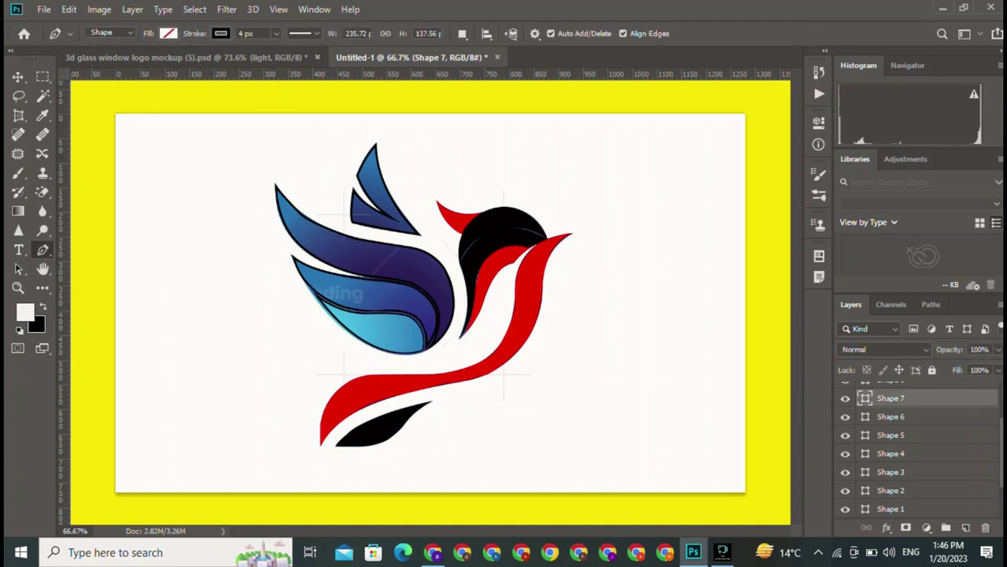
click(168, 33)
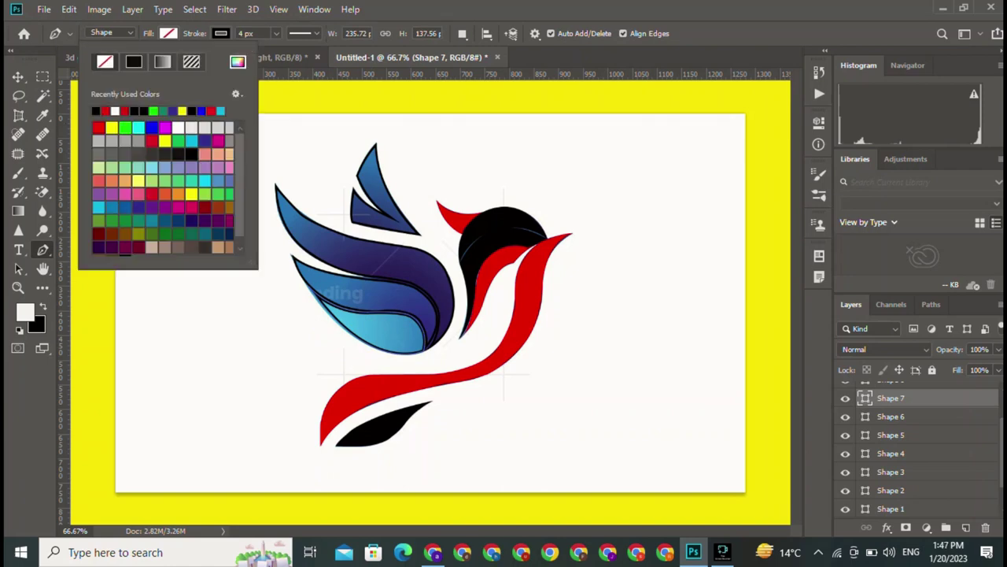
click(97, 127)
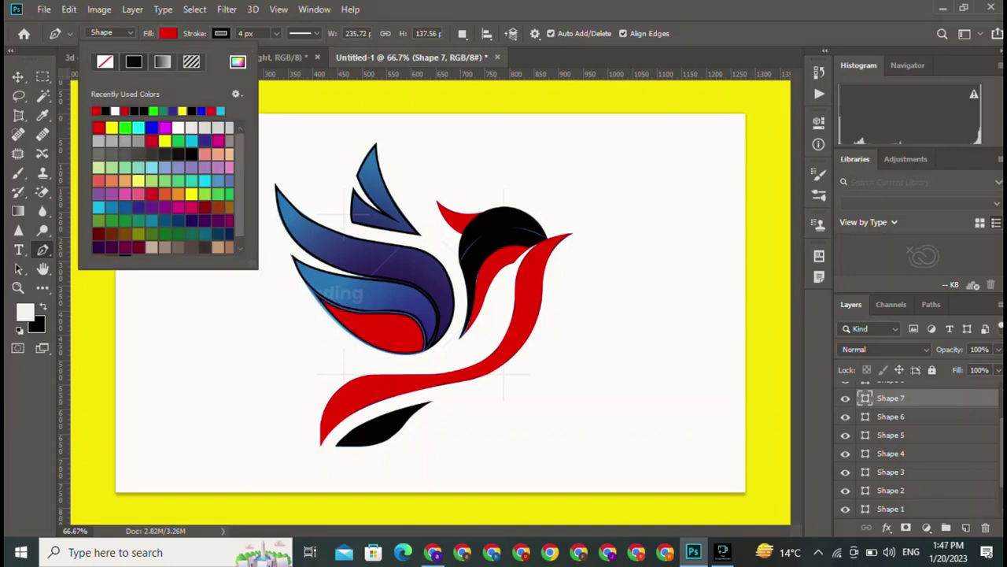
key(Escape)
key(v)
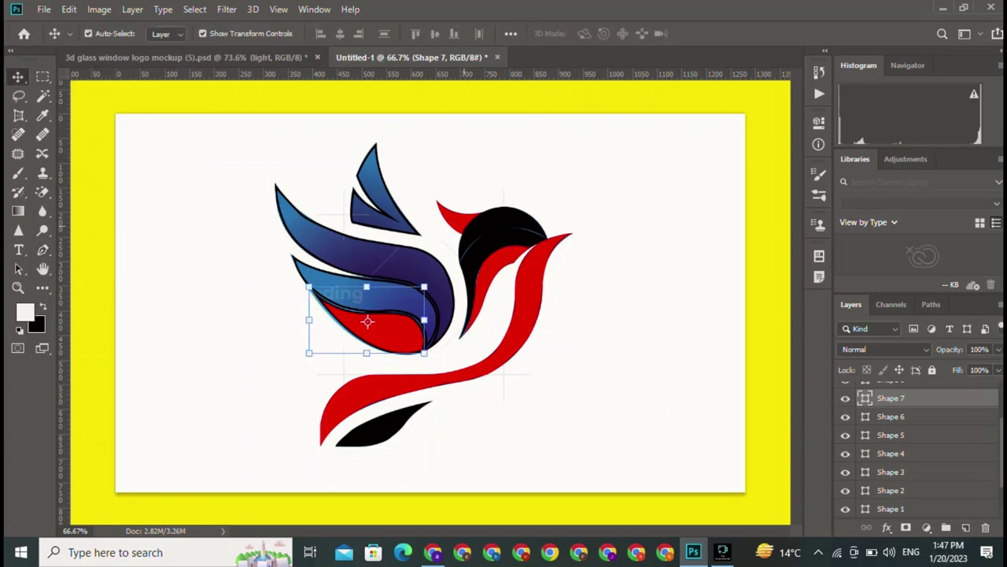
click(367, 322)
key(p)
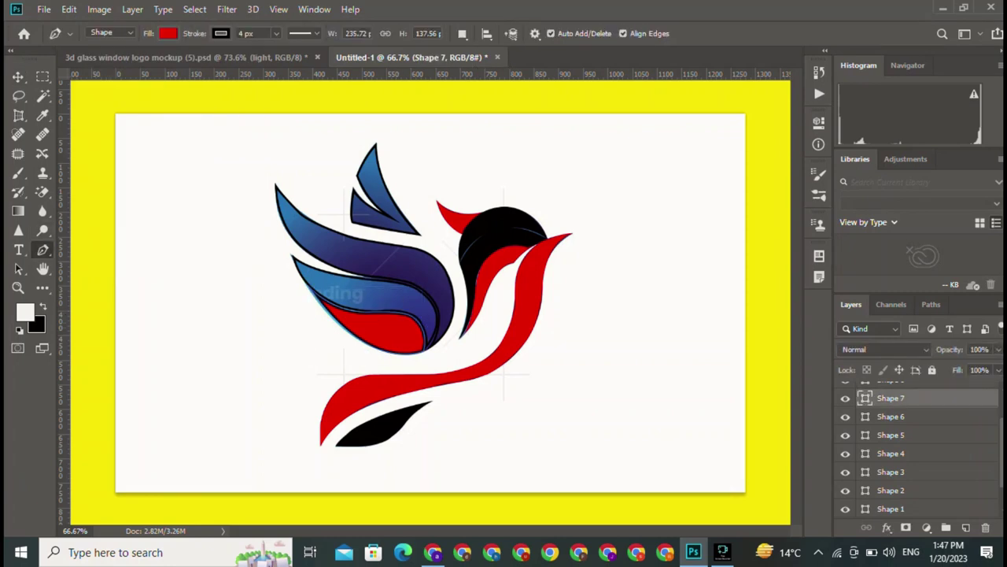
click(221, 33)
click(157, 62)
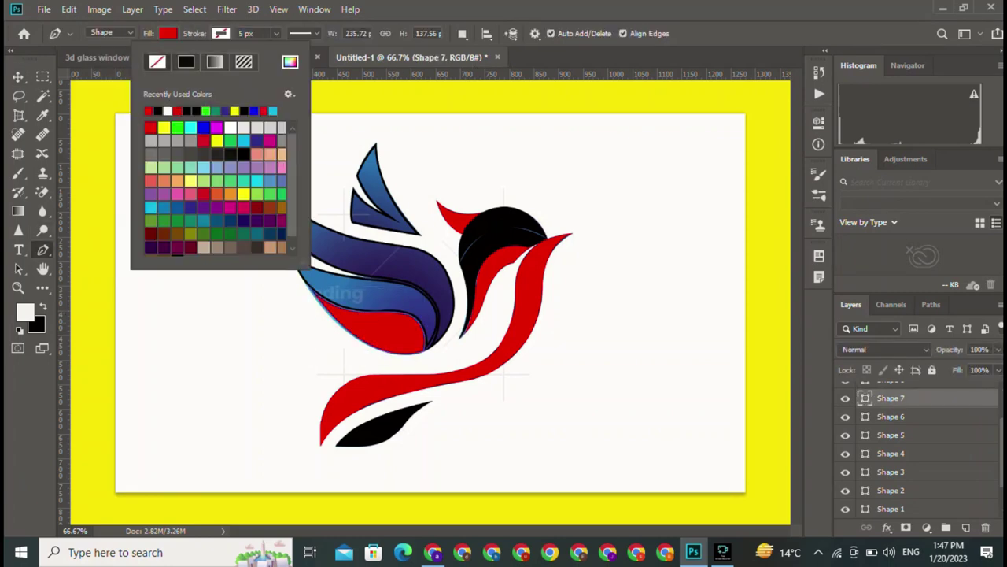
key(Escape)
key(v)
Fill the middle and upper wing bands black.
key(ctrl+j)
key(p)
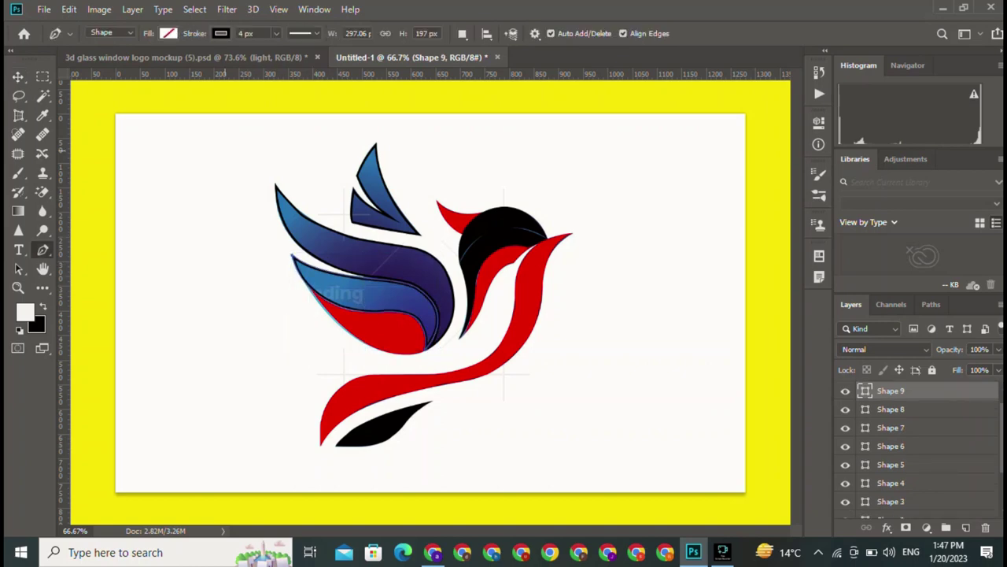
click(168, 33)
click(100, 112)
key(Escape)
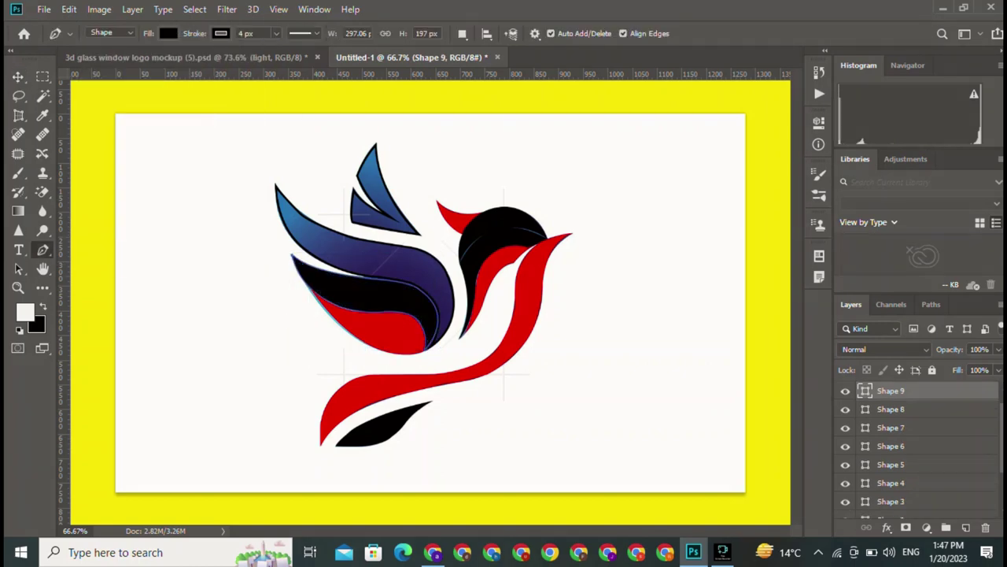
click(167, 33)
key(Escape)
key(v)
key(ctrl+j)
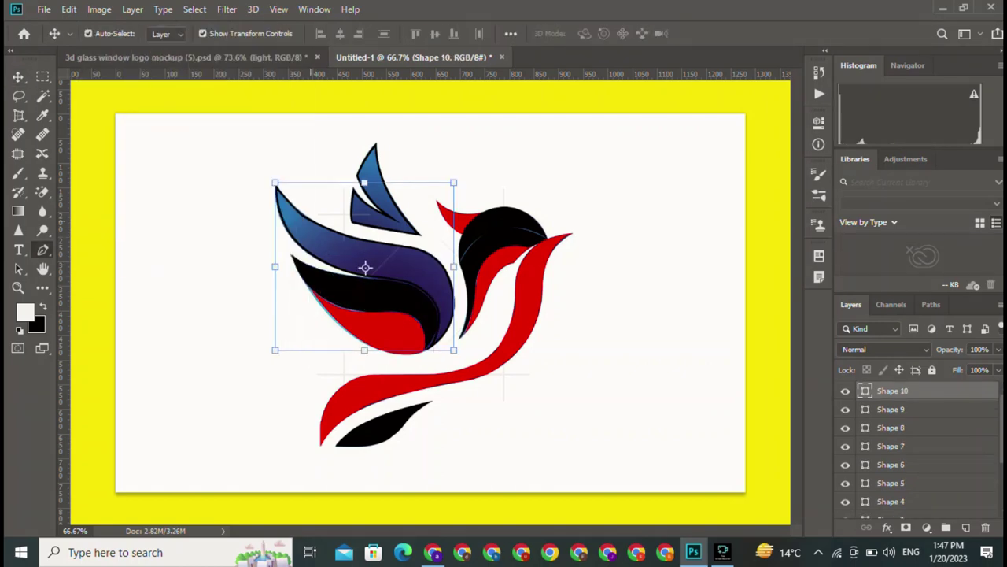
key(p)
click(168, 33)
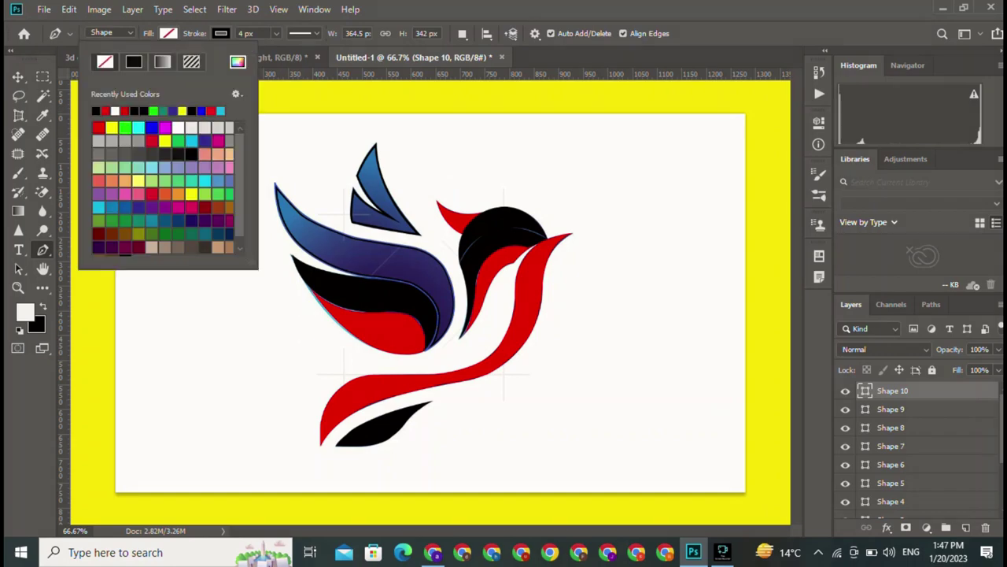
click(133, 61)
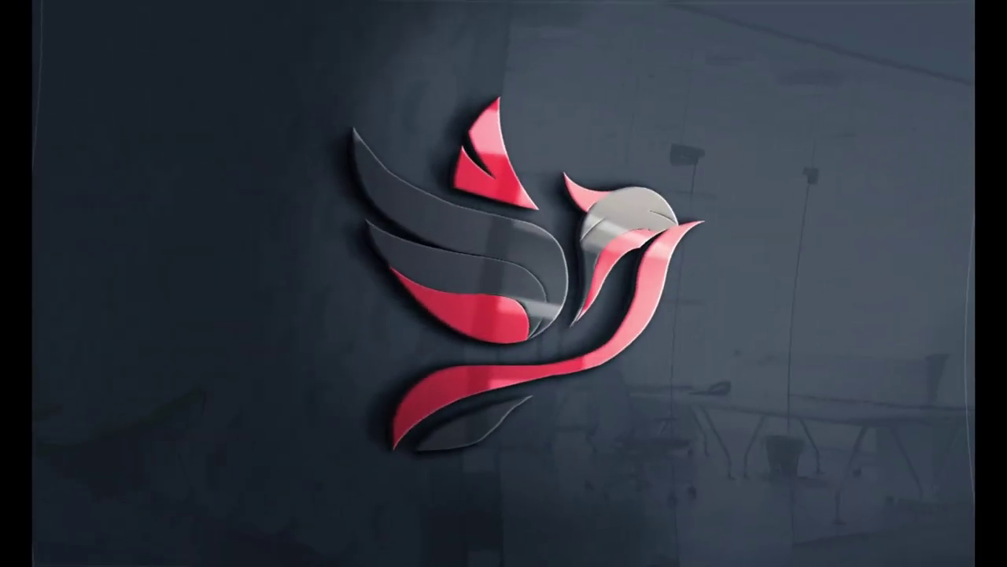